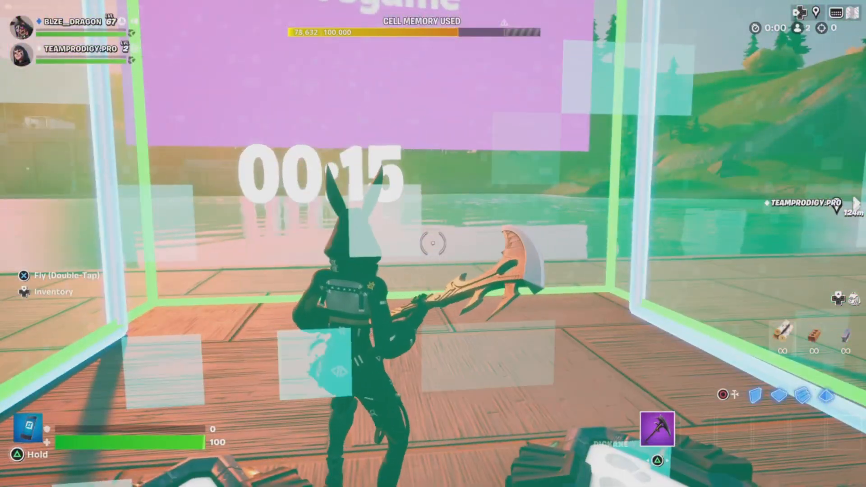
# Leave the current island and go back to the hub
pyautogui.press('Escape')
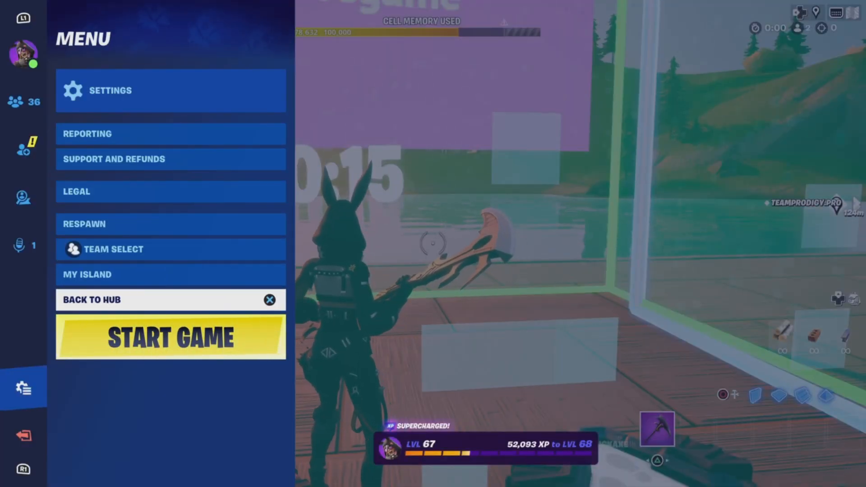
pyautogui.press('Return')
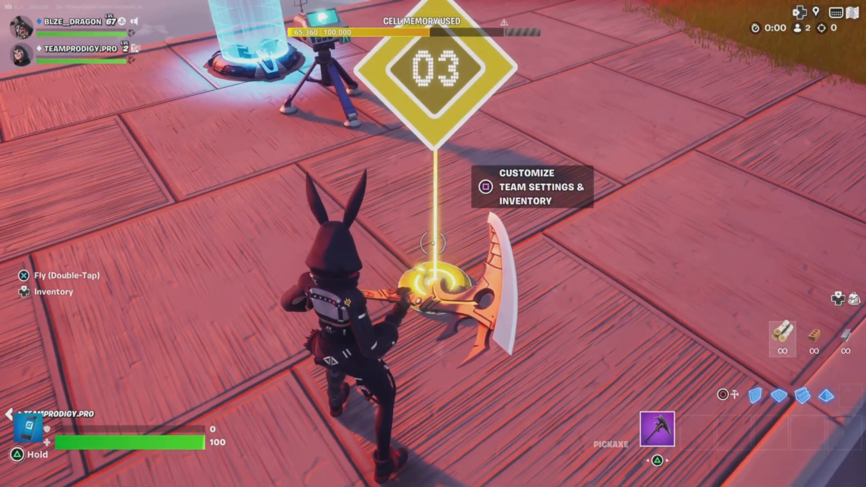
# Open the My Island game settings and examine the options from Matchmaking Type down to Default Class Identifier
pyautogui.press('Escape')
pyautogui.press('Down')
pyautogui.press('Down')
pyautogui.press('Down')
pyautogui.press('Down')
pyautogui.press('Down')
pyautogui.press('Down')
pyautogui.press('Down')
pyautogui.press('Return')
pyautogui.press('Left')
pyautogui.press('Left')
pyautogui.press('Down')
pyautogui.press('Down')
pyautogui.press('Down')
pyautogui.press('Down')
pyautogui.press('Down')
pyautogui.press('Down')
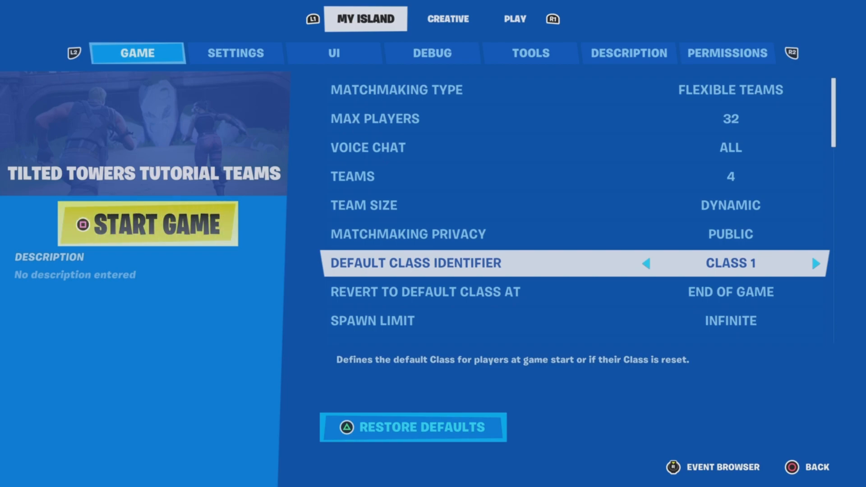
# Try other values for the island's number of teams, return Teams to 4 and leave the island settings
pyautogui.press('Up')
pyautogui.press('Up')
pyautogui.press('Up')
pyautogui.press('Left')
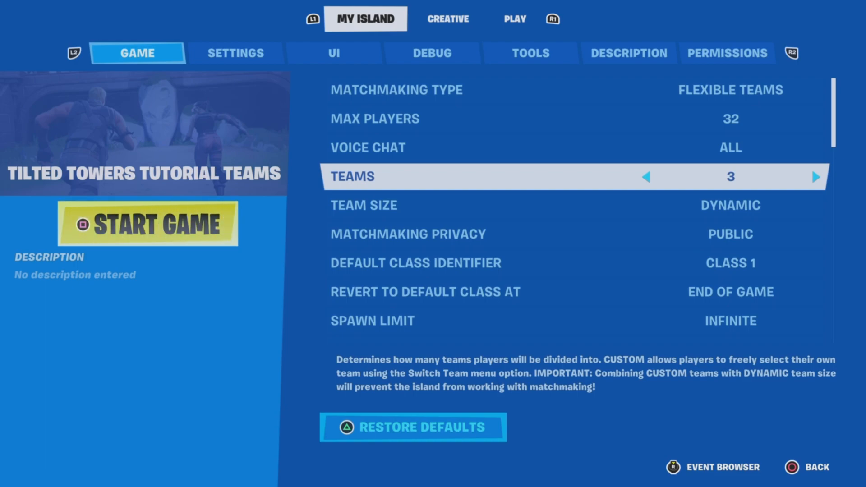
pyautogui.press('Right')
pyautogui.press('Right')
pyautogui.press('Left')
pyautogui.press('Left')
pyautogui.press('Right')
pyautogui.press('Escape')
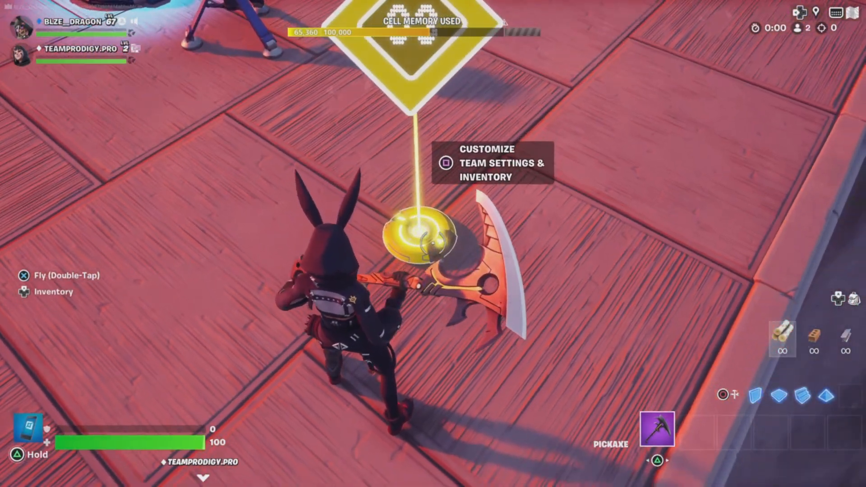
# Open the Team Settings & Inventory device and examine its team name, color, default class and item-granting options
pyautogui.press('e')
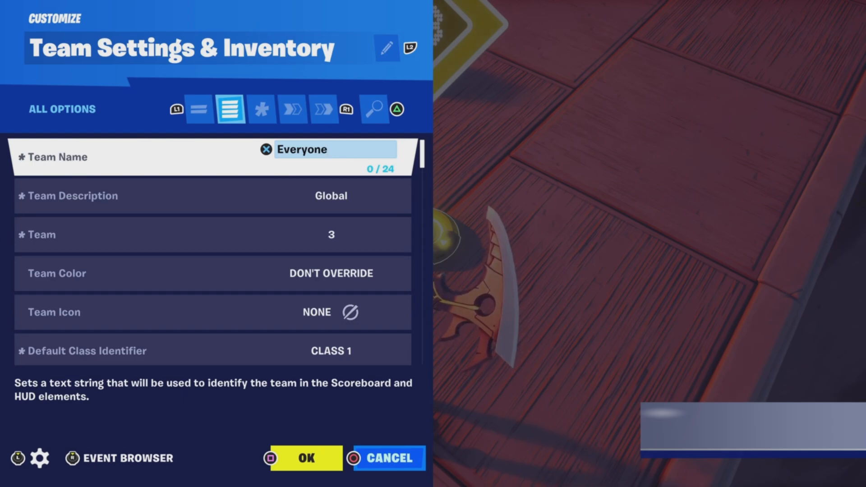
pyautogui.press('Down')
pyautogui.press('Down')
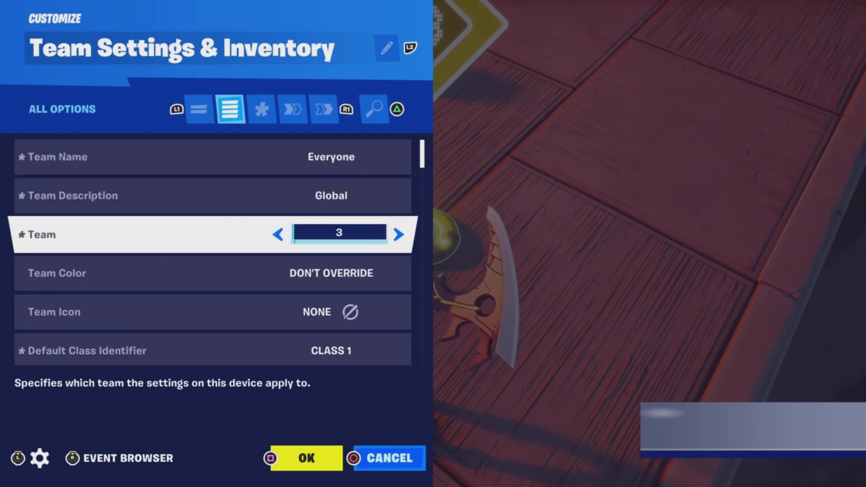
pyautogui.press('Down')
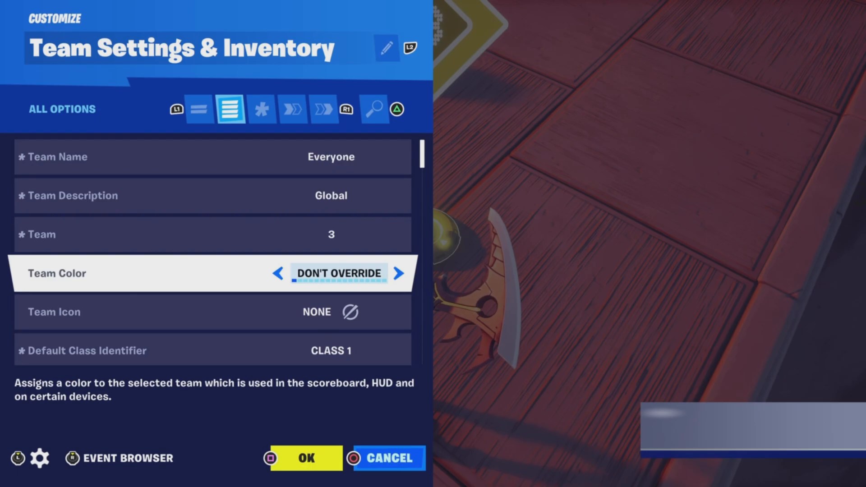
pyautogui.press('Down')
pyautogui.press('Down')
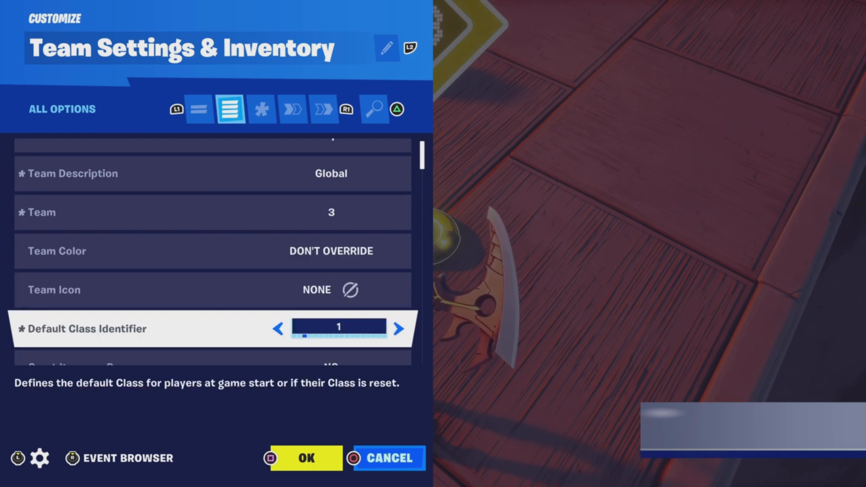
pyautogui.press('Down')
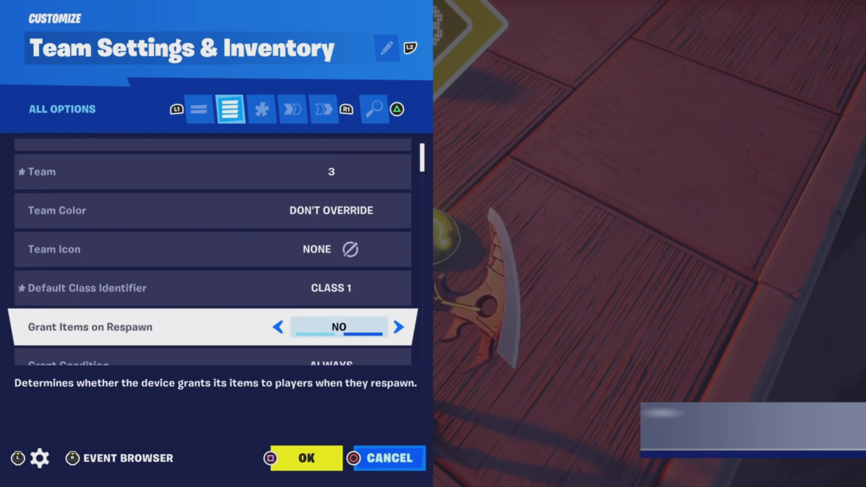
pyautogui.press('Down')
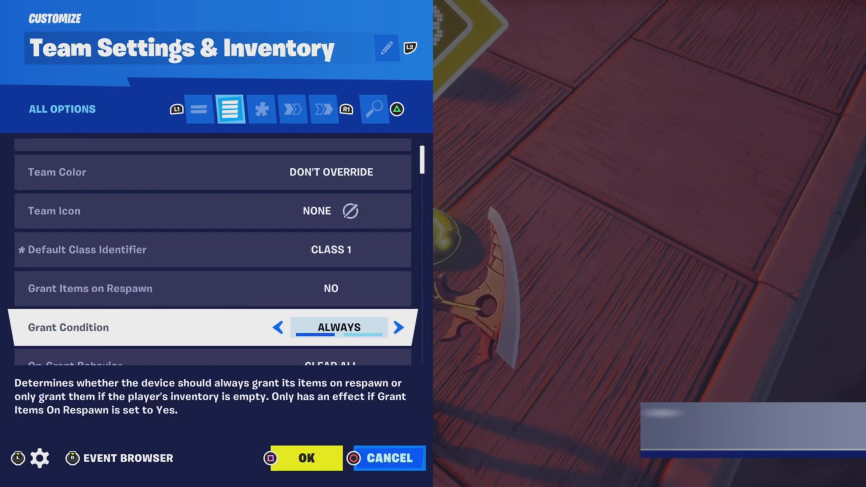
pyautogui.press('Down')
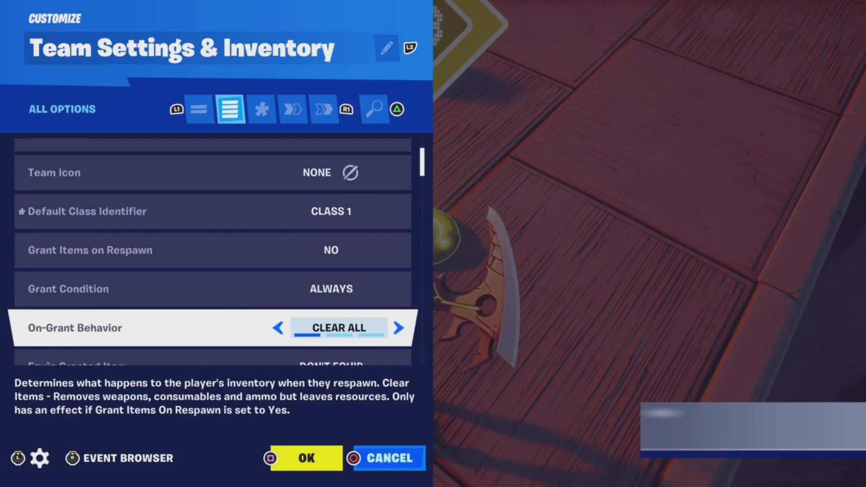
pyautogui.press('Down')
pyautogui.press('Down')
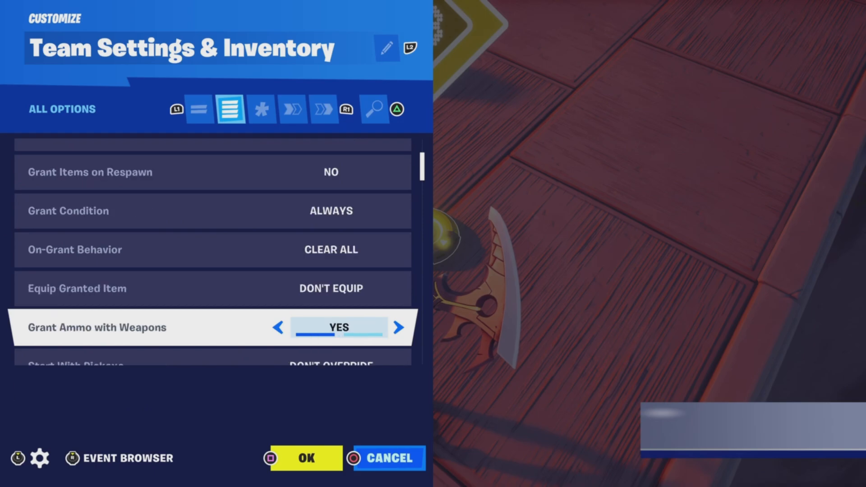
# Examine the team's pickaxe, health, shield, overshield, sprinting, sliding and Instant Reload options
pyautogui.press('Down')
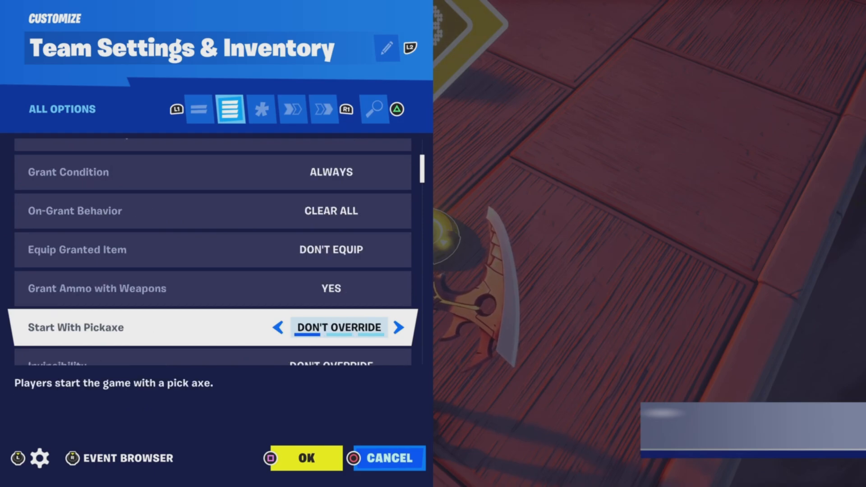
pyautogui.press('Down')
pyautogui.press('Down')
pyautogui.press('Down')
pyautogui.press('Down')
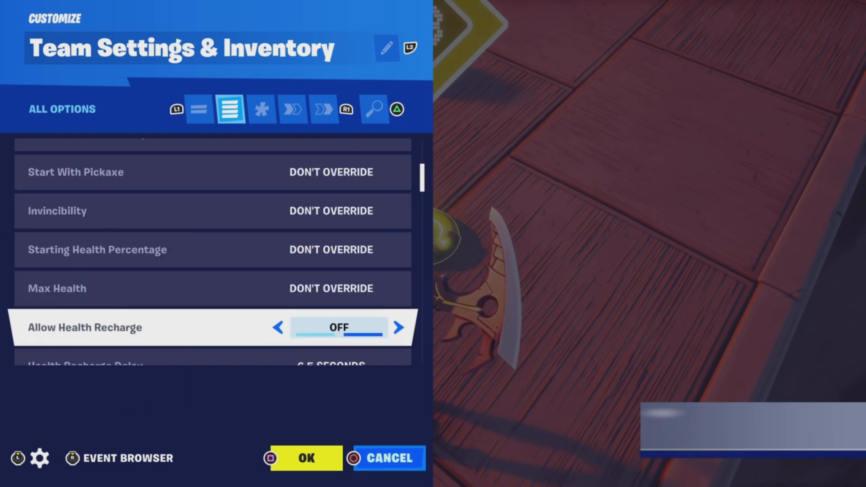
pyautogui.press('Down')
pyautogui.press('Down')
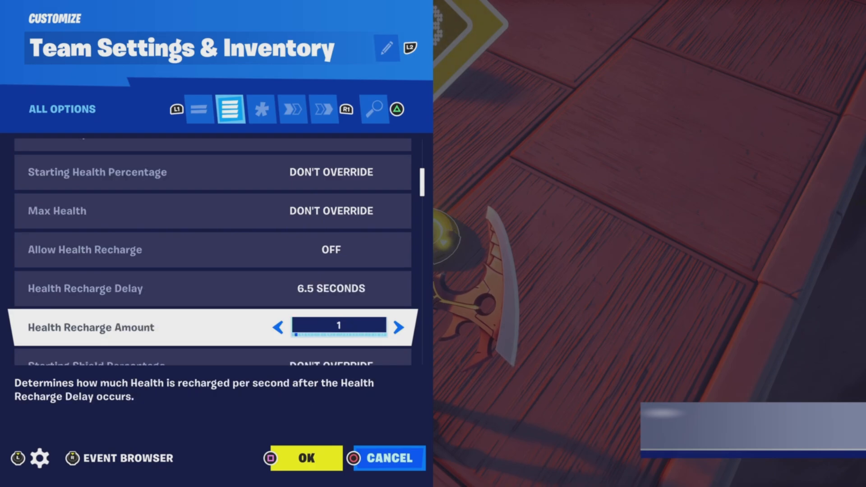
pyautogui.press('Down')
pyautogui.press('Down')
pyautogui.press('Down')
pyautogui.press('Down')
pyautogui.press('Down')
pyautogui.press('Down')
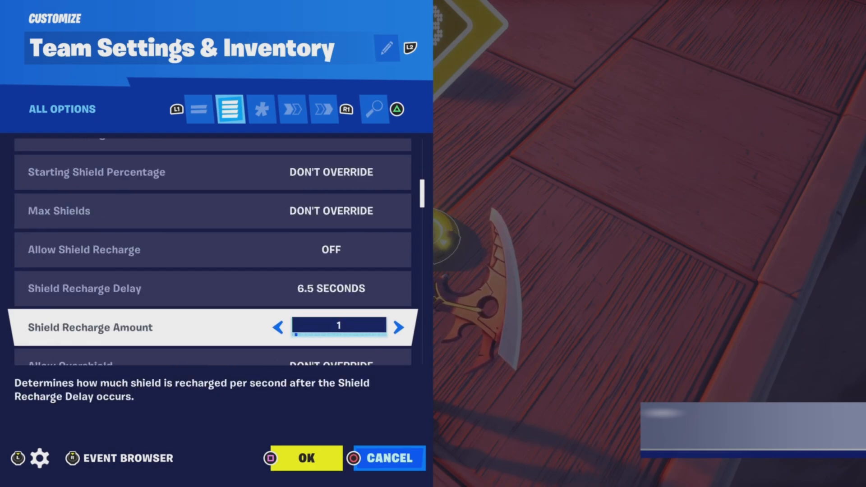
pyautogui.press('Down')
pyautogui.press('Down')
pyautogui.press('Down')
pyautogui.press('Down')
pyautogui.press('Down')
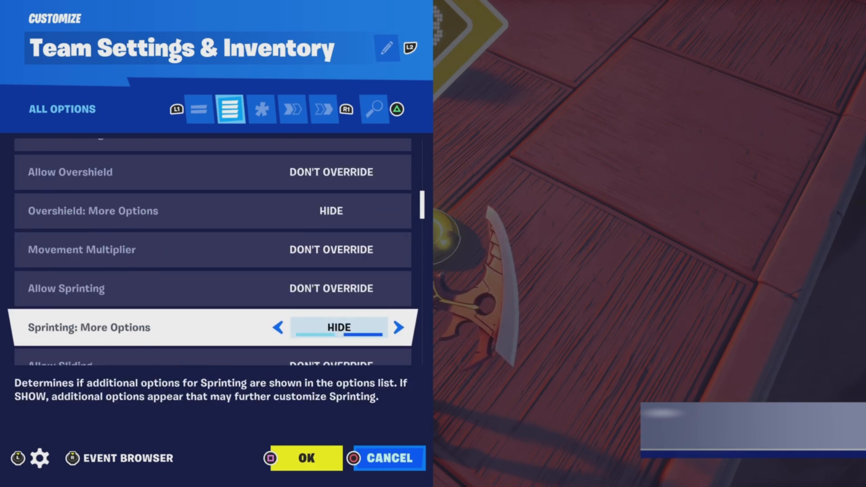
pyautogui.press('Down')
pyautogui.press('Down')
pyautogui.press('Down')
pyautogui.press('Down')
pyautogui.press('Down')
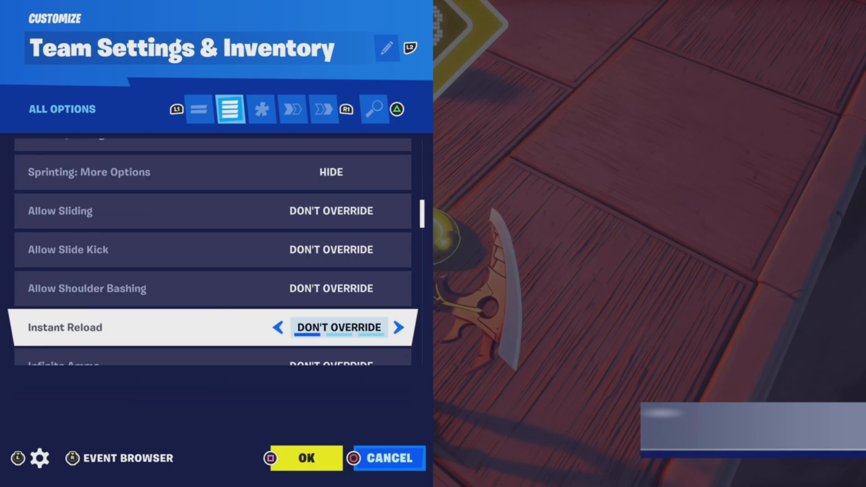
# Examine the team's infinite resources, eliminated player, mantling, name plate, building and respawn options
pyautogui.press('Down')
pyautogui.press('Down')
pyautogui.press('Down')
pyautogui.press('Down')
pyautogui.press('Down')
pyautogui.press('Down')
pyautogui.press('Down')
pyautogui.press('Down')
pyautogui.press('Down')
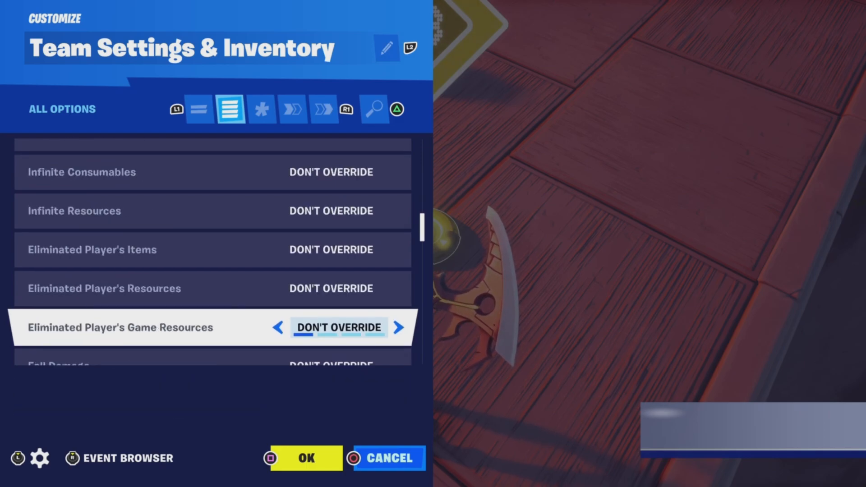
pyautogui.press('Down')
pyautogui.press('Down')
pyautogui.press('Down')
pyautogui.press('Down')
pyautogui.press('Down')
pyautogui.press('Down')
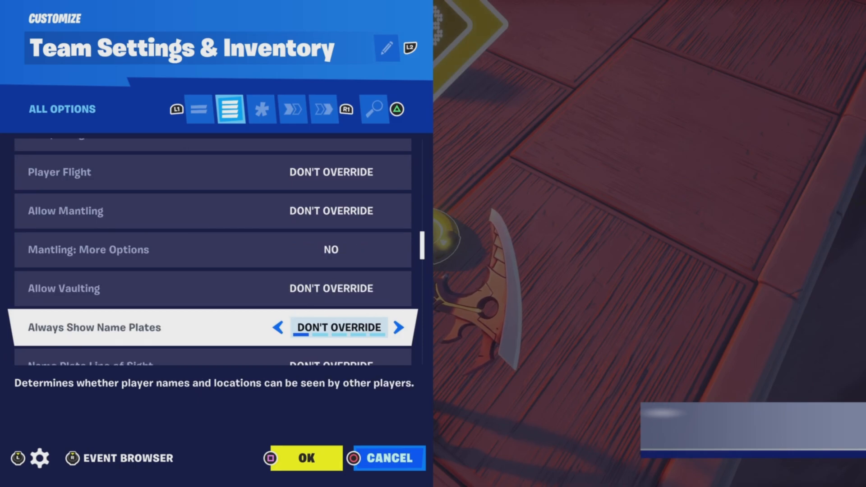
pyautogui.press('Down')
pyautogui.press('Down')
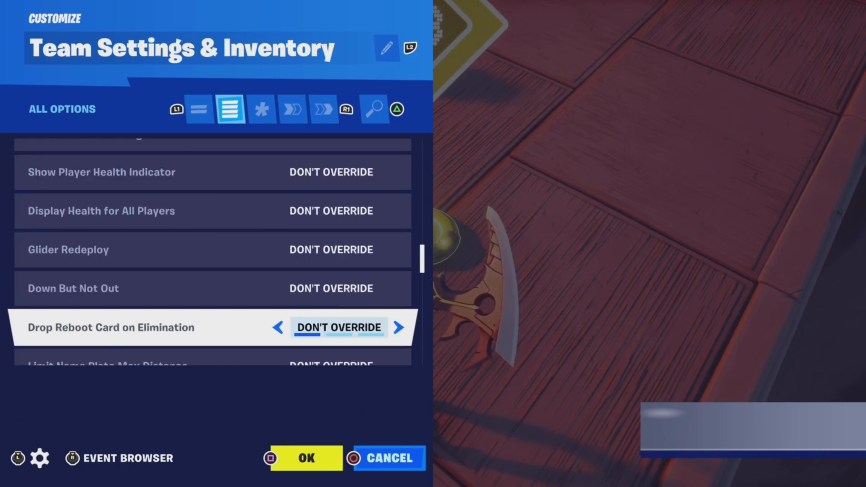
pyautogui.press('Down')
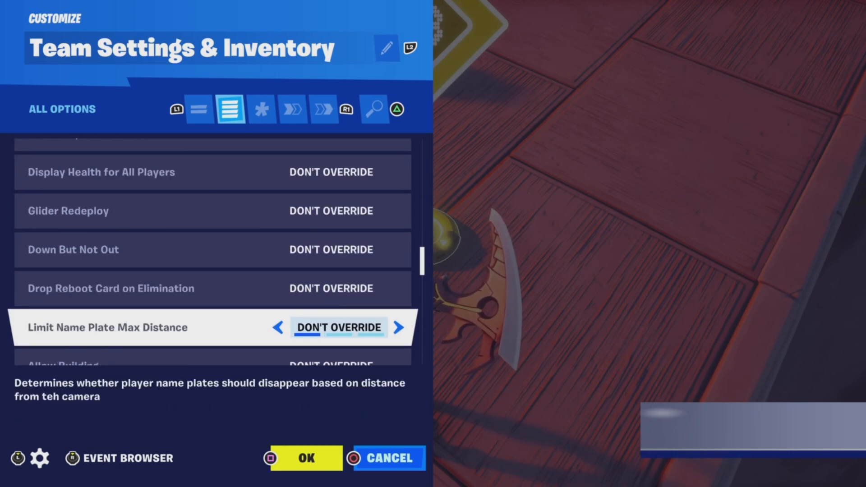
pyautogui.press('Down')
pyautogui.press('Down')
pyautogui.press('Down')
pyautogui.press('Down')
pyautogui.press('Down')
pyautogui.press('Down')
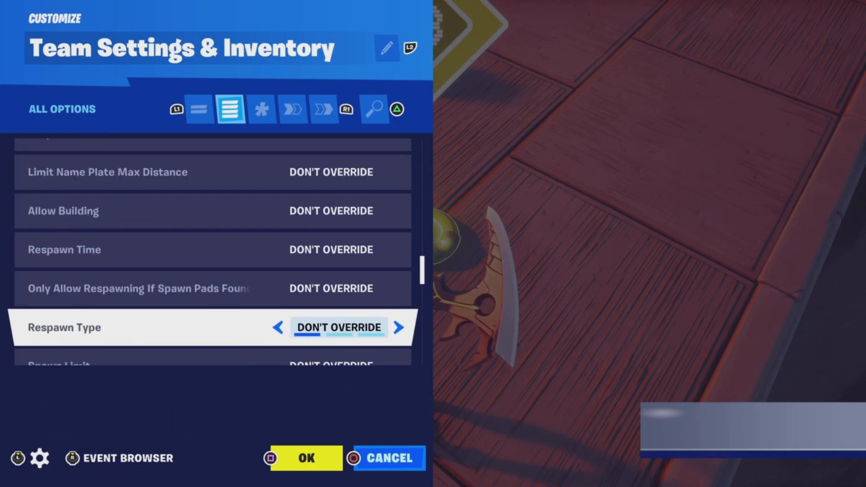
# Examine the team's spawn, team size and end-condition options down to the rewards granted on elimination
pyautogui.press('Down')
pyautogui.press('Down')
pyautogui.press('Down')
pyautogui.press('Down')
pyautogui.press('Down')
pyautogui.press('Down')
pyautogui.press('Down')
pyautogui.press('Down')
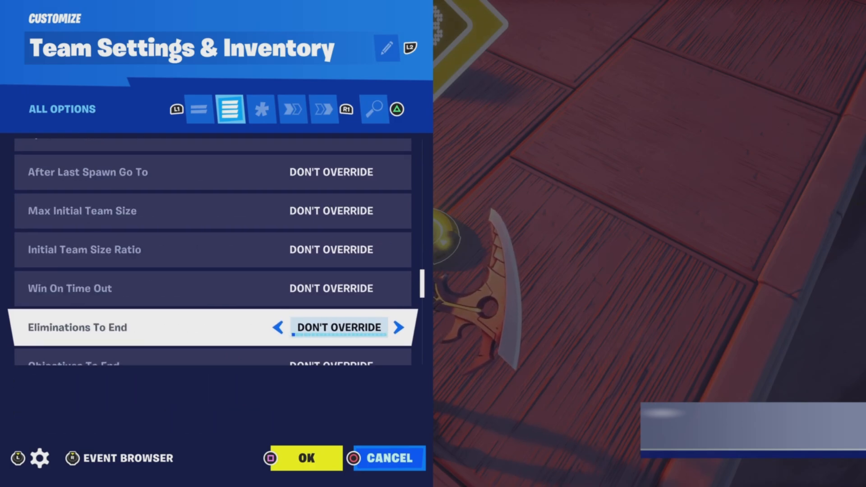
pyautogui.press('Down')
pyautogui.press('Down')
pyautogui.press('Down')
pyautogui.press('Down')
pyautogui.press('Down')
pyautogui.press('Down')
pyautogui.press('Down')
pyautogui.press('Down')
pyautogui.press('Down')
pyautogui.press('Down')
pyautogui.press('Down')
pyautogui.press('Down')
pyautogui.press('Down')
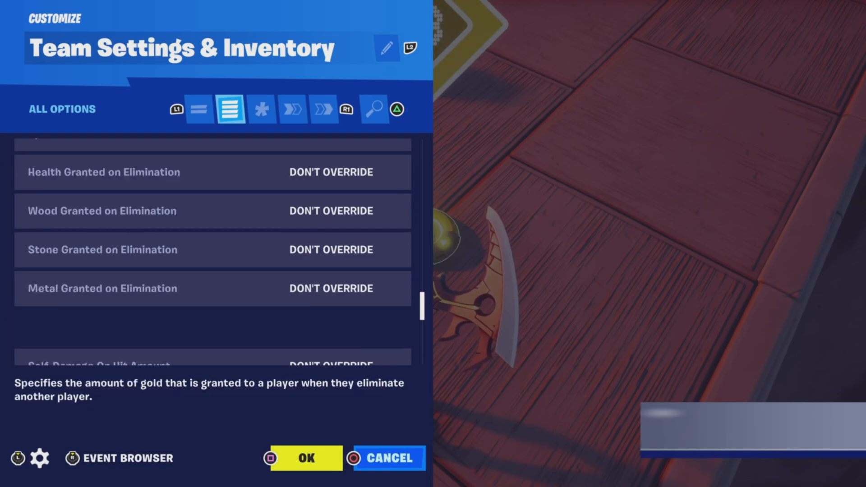
# Review the Team Settings & Inventory device's modified options, functions and events, and close its settings
pyautogui.press('R1')
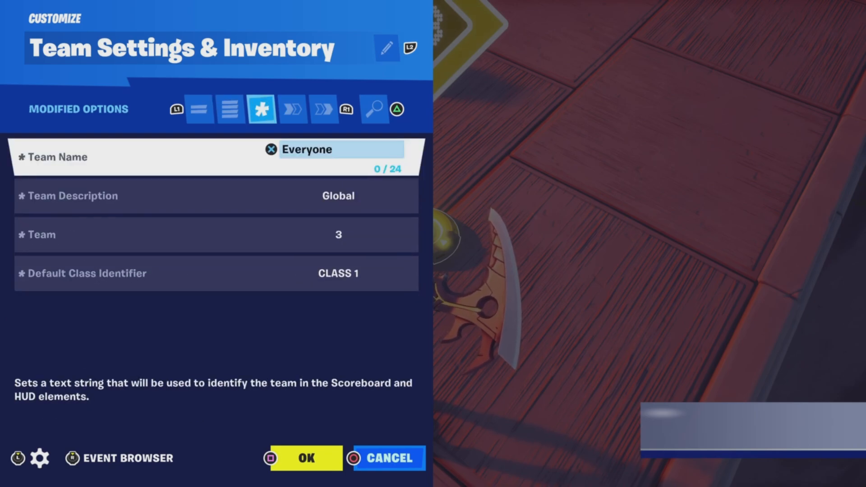
pyautogui.press('R1')
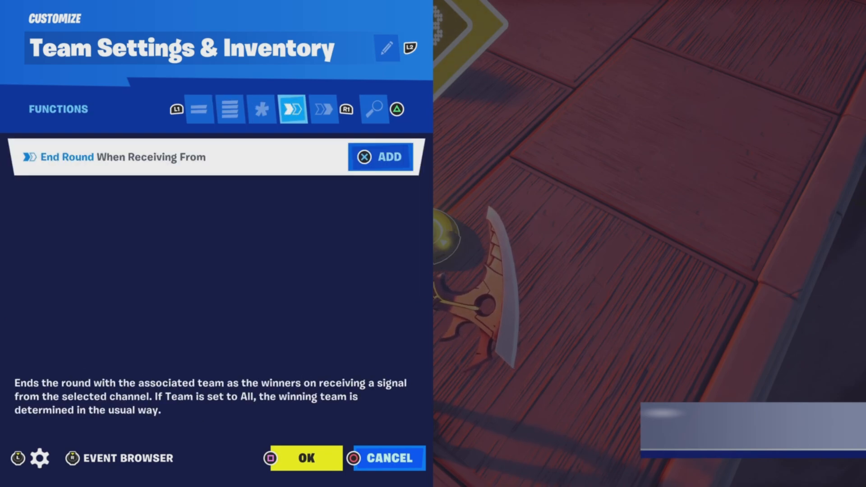
pyautogui.press('R1')
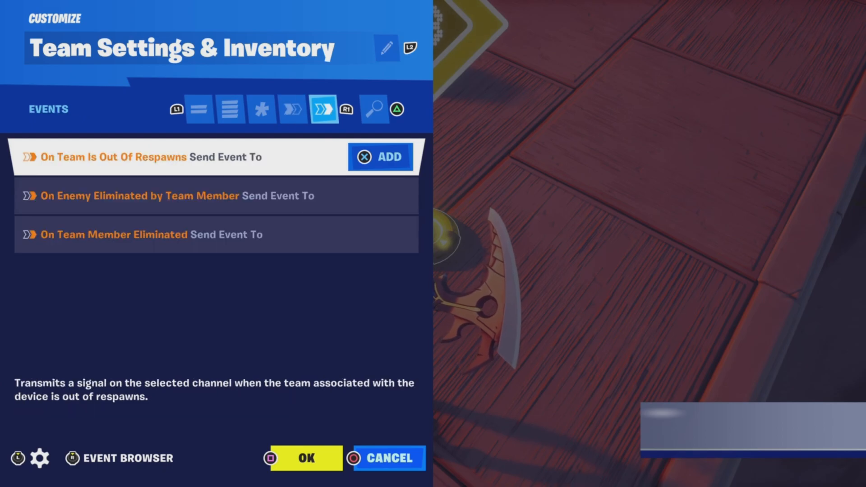
pyautogui.press('L1')
pyautogui.press('R1')
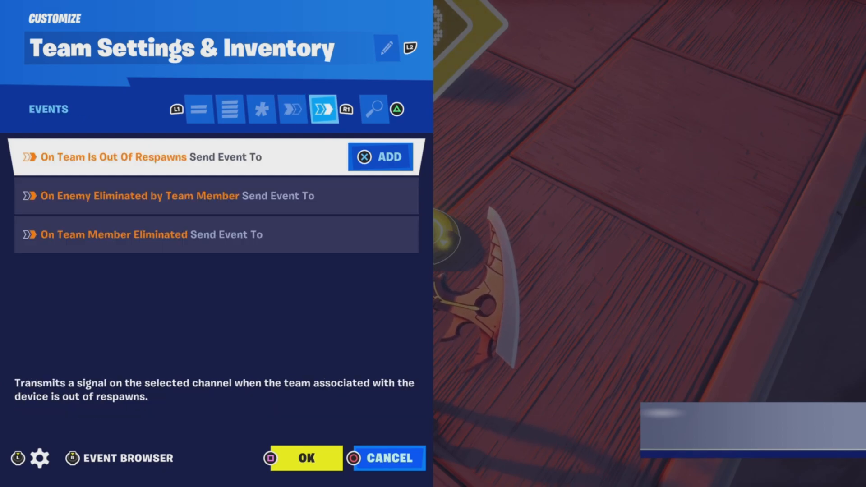
pyautogui.press('Escape')
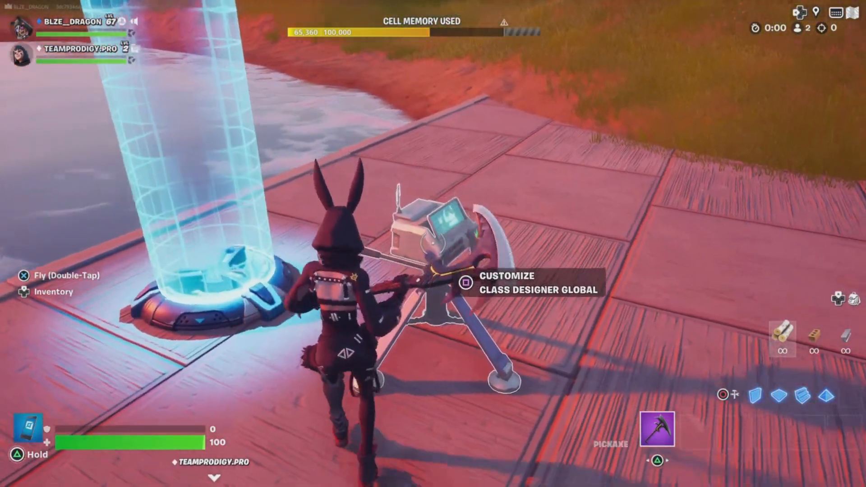
# Open the full options of the Class Designer Global device and examine Class Name, Class Identifier and Grant Items on Respawn
pyautogui.press('e')
pyautogui.press('R1')
pyautogui.press('R1')
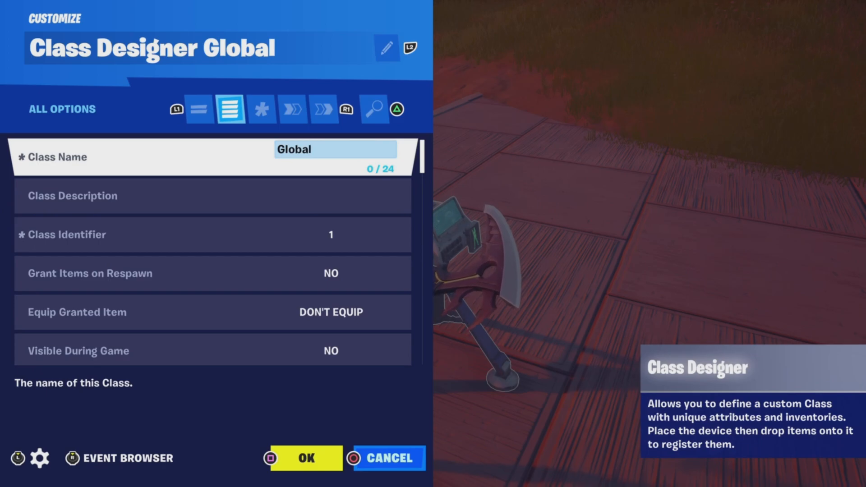
pyautogui.press('Down')
pyautogui.press('Up')
pyautogui.press('Down')
pyautogui.press('Down')
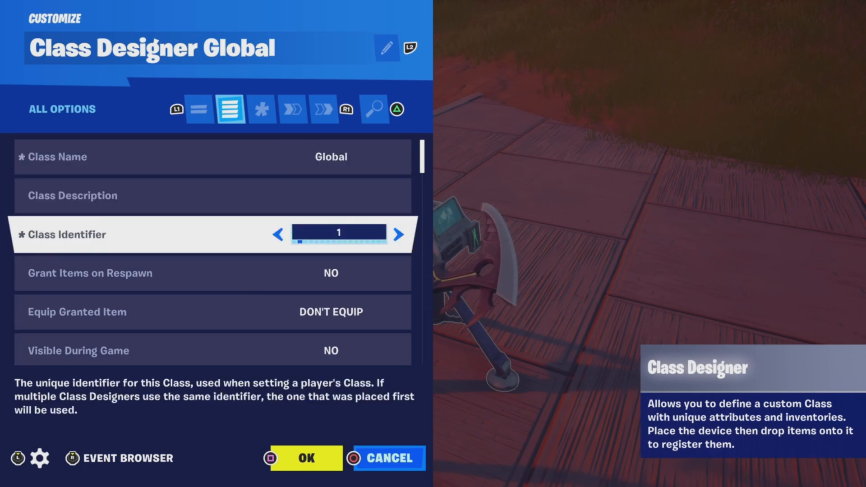
pyautogui.press('Down')
pyautogui.press('Down')
pyautogui.press('Down')
pyautogui.press('Down')
pyautogui.press('Down')
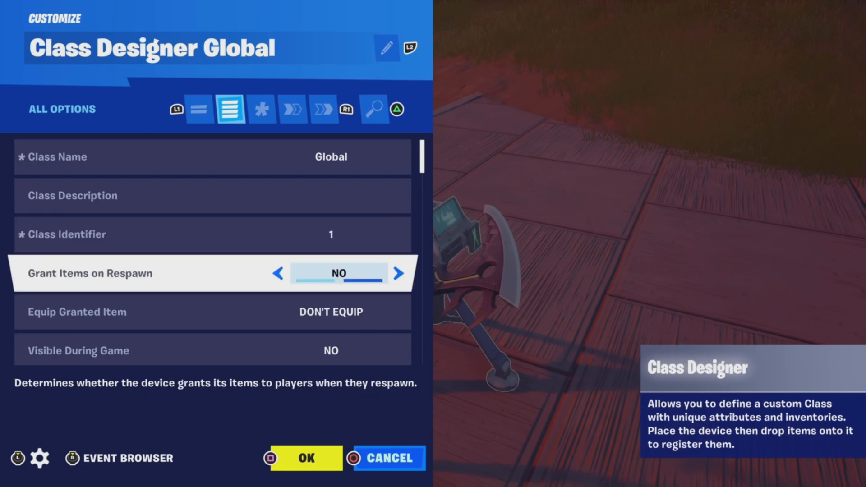
# Examine the Class Designer's granted item, game visibility, health recharge and Starting Shield Percentage options
pyautogui.press('Down')
pyautogui.press('Down')
pyautogui.press('Down')
pyautogui.press('Down')
pyautogui.press('Down')
pyautogui.press('Down')
pyautogui.press('Down')
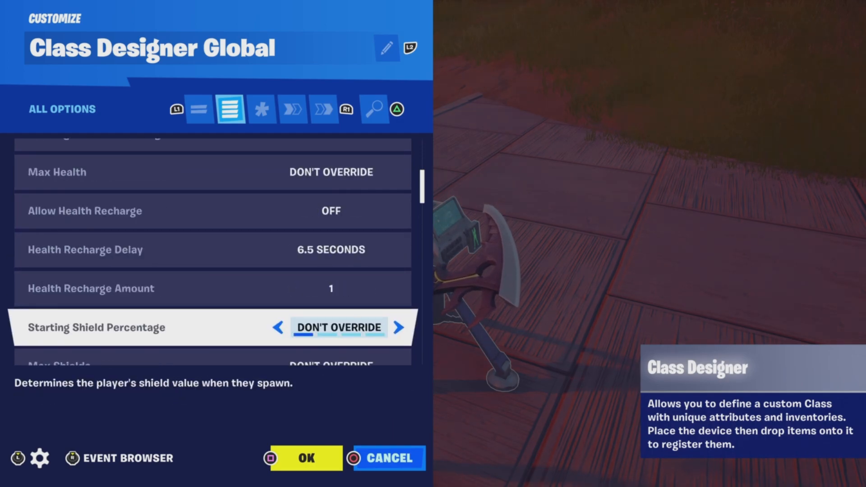
# Examine the class's shield, overshield, Movement Multiplier, sprinting and Energy Max options
pyautogui.press('Down')
pyautogui.press('Down')
pyautogui.press('Down')
pyautogui.press('Down')
pyautogui.press('Down')
pyautogui.press('Down')
pyautogui.press('Down')
pyautogui.press('Down')
pyautogui.press('Down')
pyautogui.press('Down')
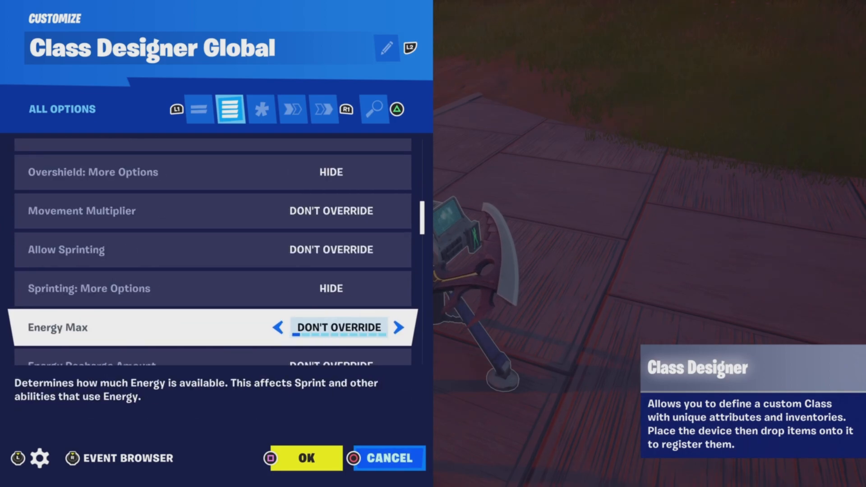
# Examine the class's energy recharge, Slide Kick, Shoulder Bashing, Instant Reload, Infinite Ammo and Infinite Consumables options
pyautogui.press('Down')
pyautogui.press('Down')
pyautogui.press('Down')
pyautogui.press('Down')
pyautogui.press('Down')
pyautogui.press('Down')
pyautogui.press('Down')
pyautogui.press('Down')
pyautogui.press('Down')
pyautogui.press('Down')
pyautogui.press('Down')
pyautogui.press('Down')
pyautogui.press('Down')
pyautogui.press('Down')
pyautogui.press('Down')
pyautogui.press('Down')
pyautogui.press('Down')
pyautogui.press('Down')
pyautogui.press('Down')
pyautogui.press('Down')
pyautogui.press('Down')
pyautogui.press('Down')
pyautogui.press('Down')
pyautogui.press('Down')
pyautogui.press('Down')
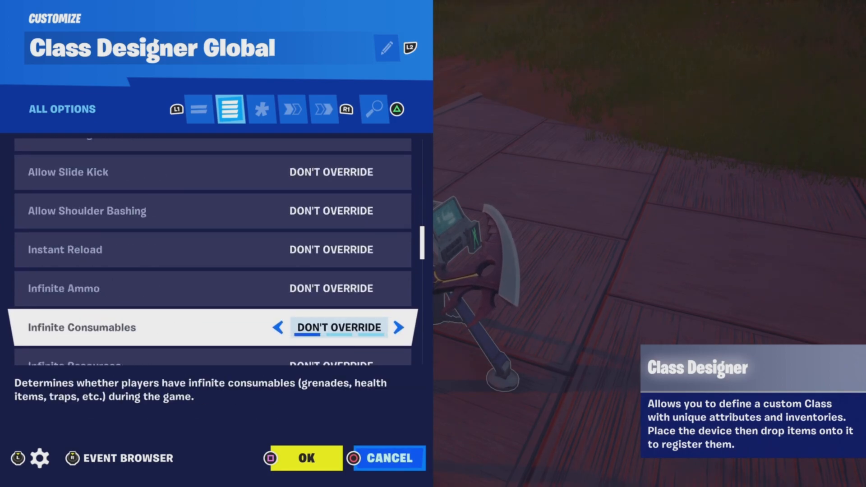
# Examine the class's infinite resources, health indicator, Glider Redeploy, Down But Not Out, building and item options down to Visible in UI
pyautogui.press('Down')
pyautogui.press('Down')
pyautogui.press('Down')
pyautogui.press('Down')
pyautogui.press('Down')
pyautogui.press('Down')
pyautogui.press('Down')
pyautogui.press('Down')
pyautogui.press('Down')
pyautogui.press('Down')
pyautogui.press('Down')
pyautogui.press('Down')
pyautogui.press('Down')
pyautogui.press('Down')
pyautogui.press('Down')
pyautogui.press('Down')
pyautogui.press('Down')
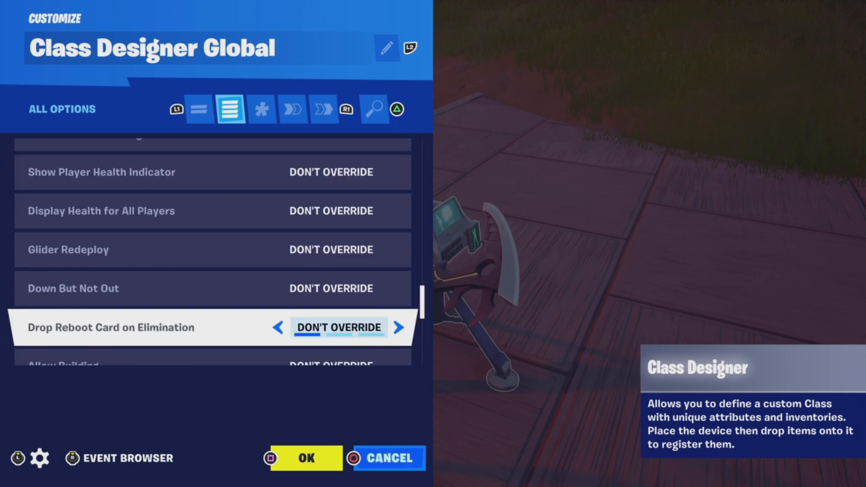
pyautogui.press('Down')
pyautogui.press('Down')
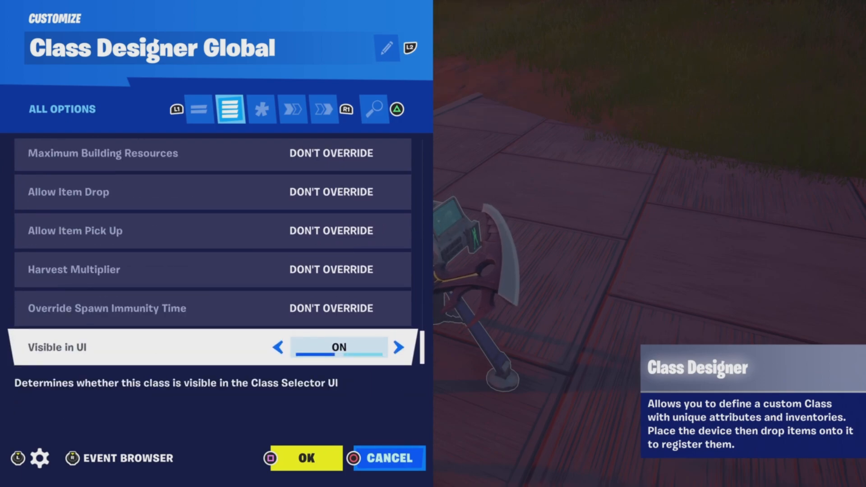
# Review the Class Designer Global device's modified options, functions and events, and close its settings
pyautogui.press('e')
pyautogui.press('e')
pyautogui.press('e')
pyautogui.press('q')
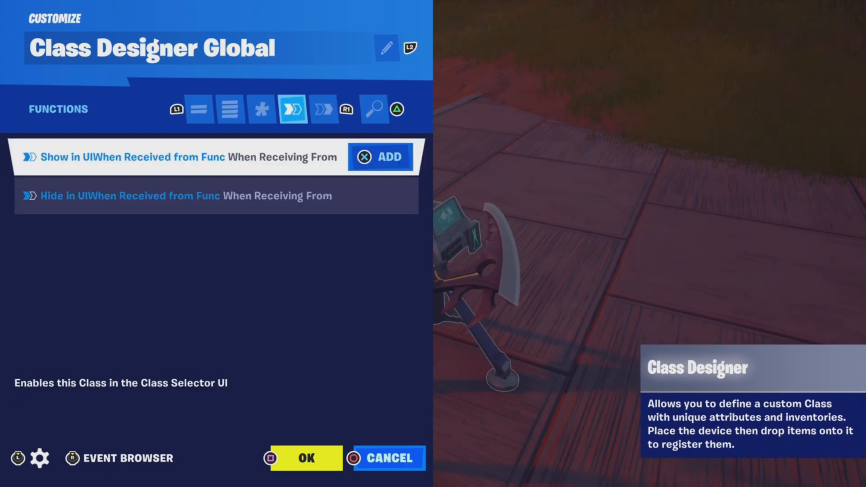
pyautogui.press('e')
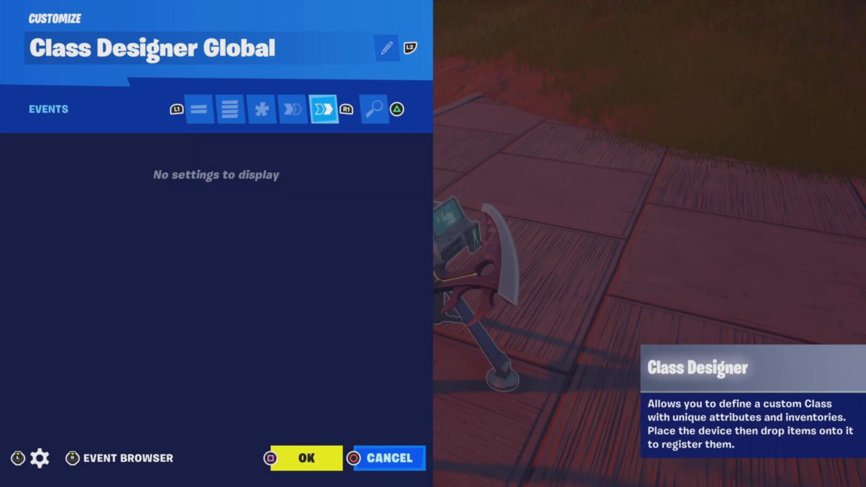
pyautogui.press('Escape')
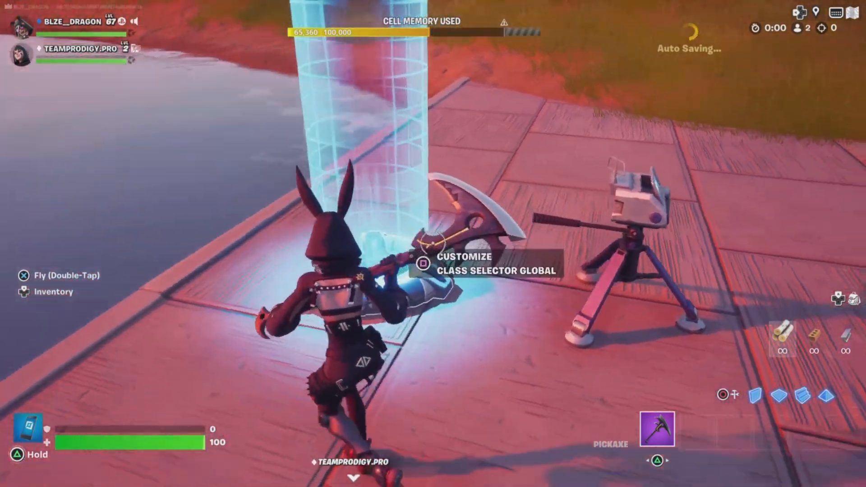
# Open the Class Selector Global device and examine its options from Class to Switch to and Team to Switch to down to Size Of Volume
pyautogui.press('e')
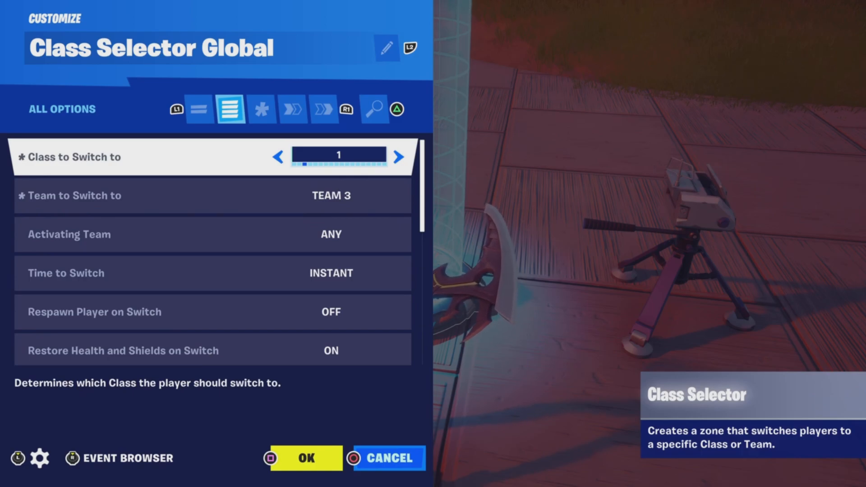
pyautogui.press('Down')
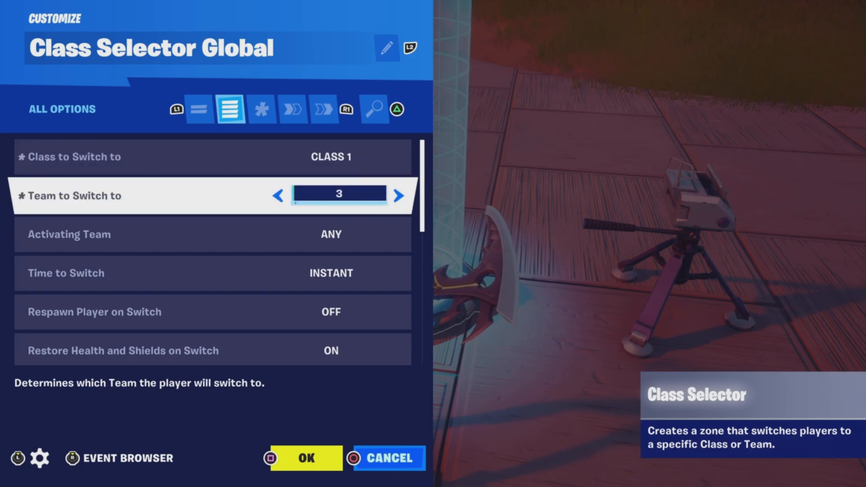
pyautogui.press('Down')
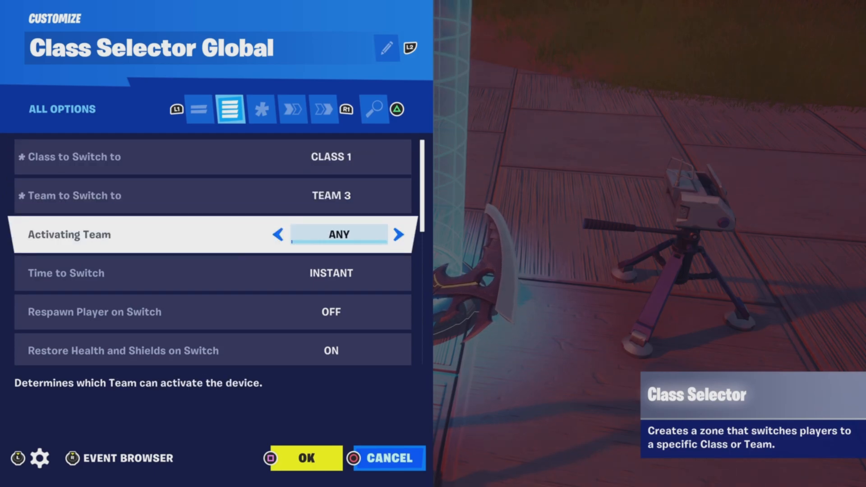
pyautogui.press('Down')
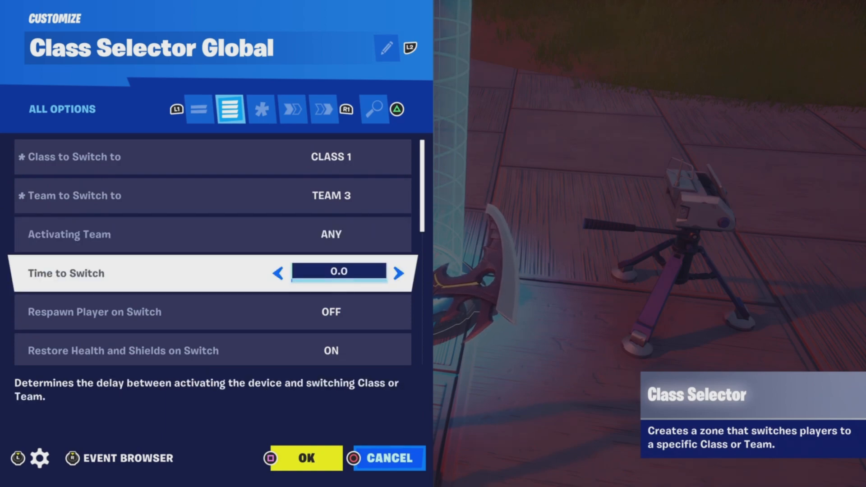
pyautogui.press('Down')
pyautogui.press('Down')
pyautogui.press('Down')
pyautogui.press('Down')
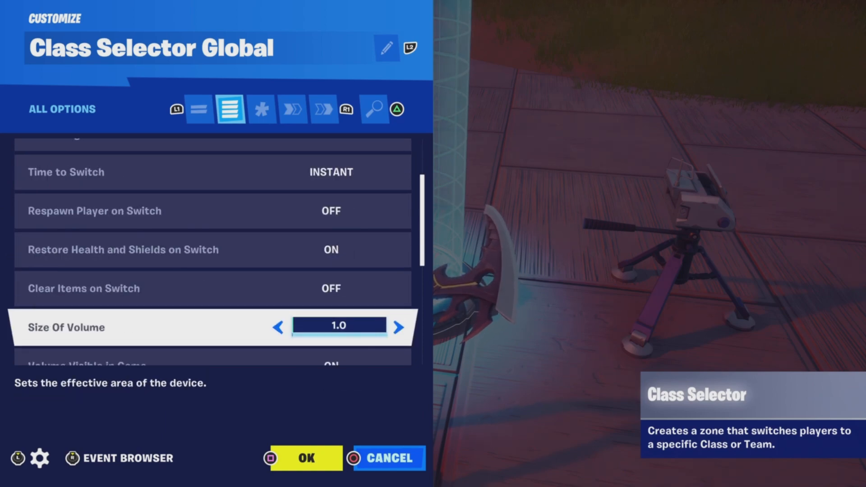
# Examine the Class Selector's visibility, accent color, Enabled During Phase, audio and Display VFX Effect on Activation options
pyautogui.press('Down')
pyautogui.press('Down')
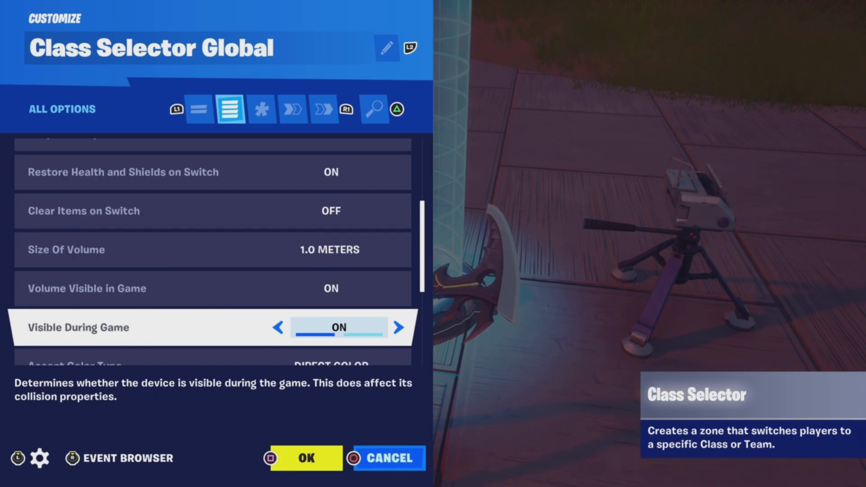
pyautogui.press('Down')
pyautogui.press('Down')
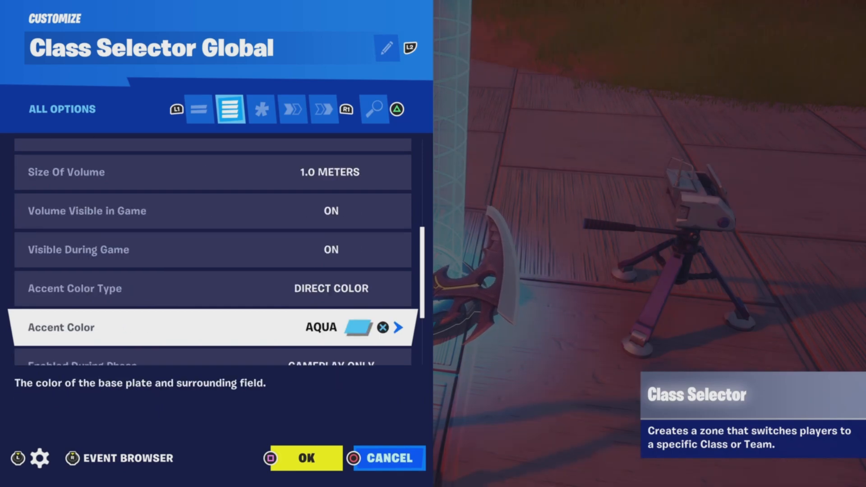
pyautogui.press('Down')
pyautogui.press('Down')
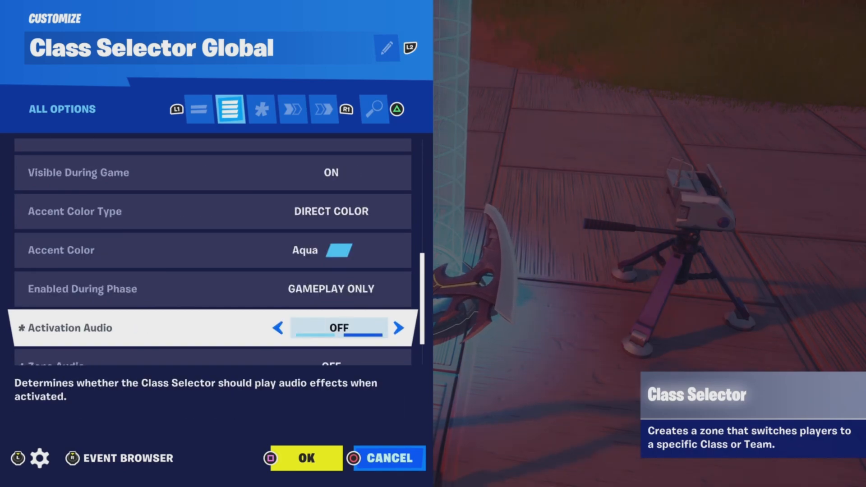
pyautogui.press('Down')
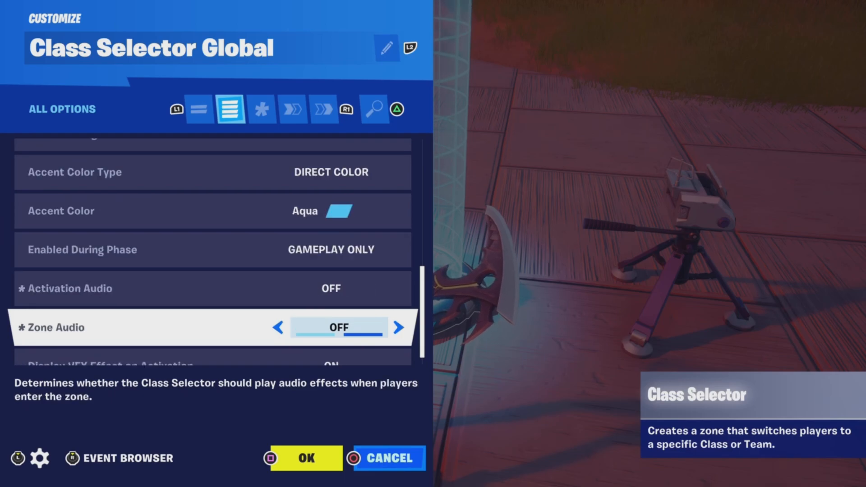
pyautogui.press('Down')
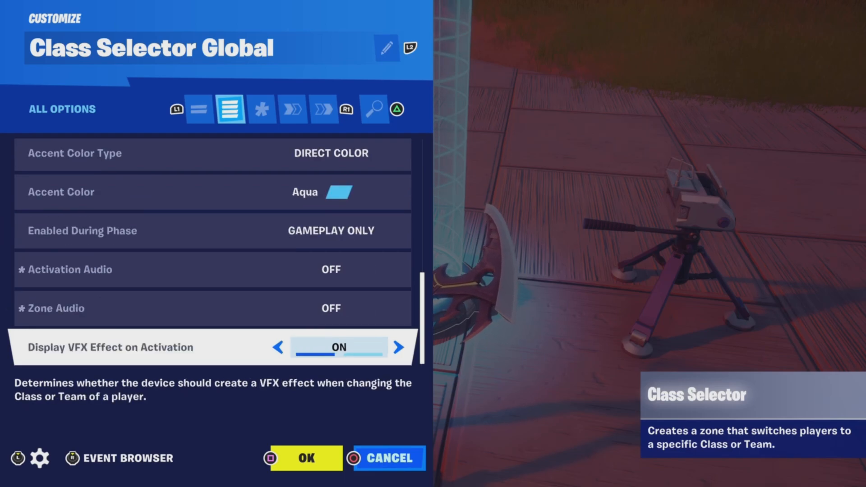
# Review the Class Selector's modified options and its functions down to Change Player to Team and Class
pyautogui.press('e')
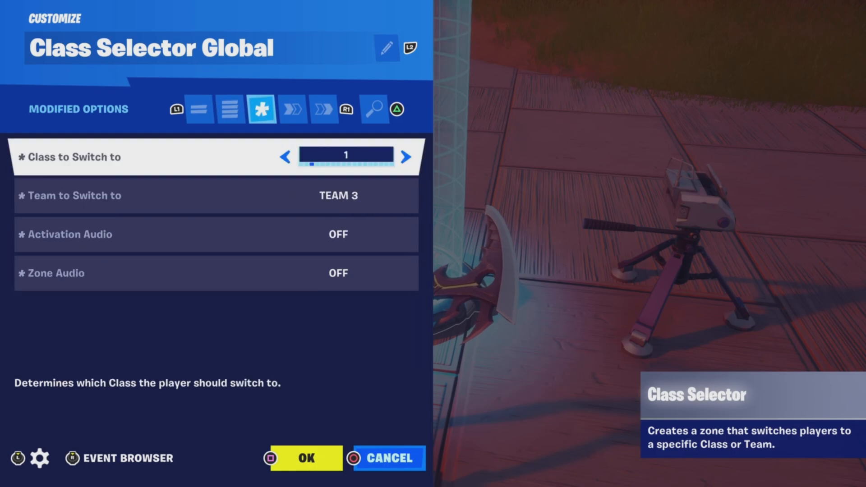
pyautogui.press('e')
pyautogui.press('Down')
pyautogui.press('Down')
pyautogui.press('Down')
pyautogui.press('Down')
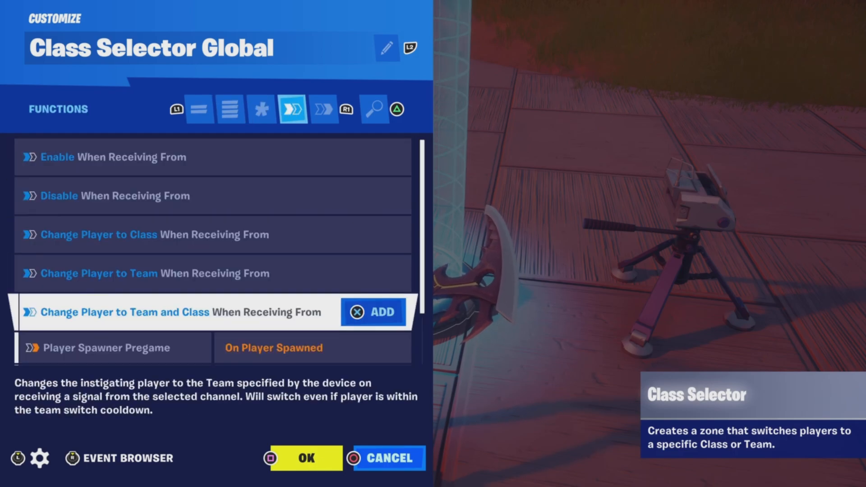
# Inspect the player spawner events bound to Change Player to Team and Class, check the selector's events, and close its settings
pyautogui.press('Down')
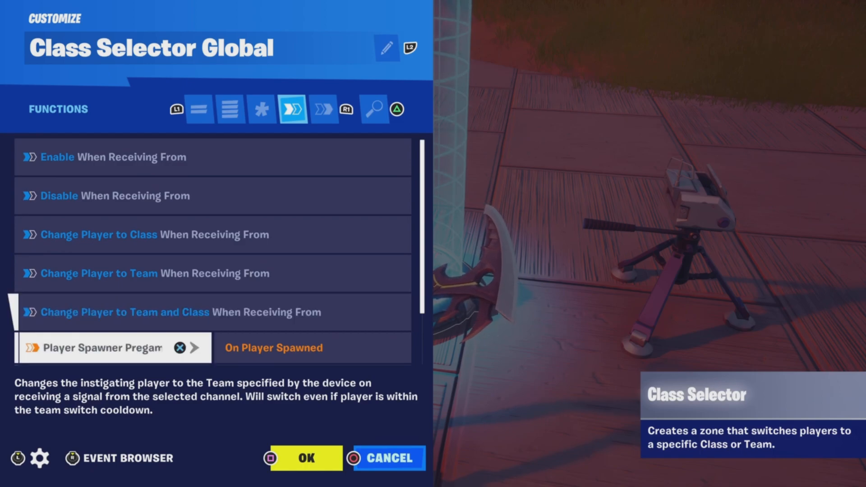
pyautogui.press('Down')
pyautogui.press('Down')
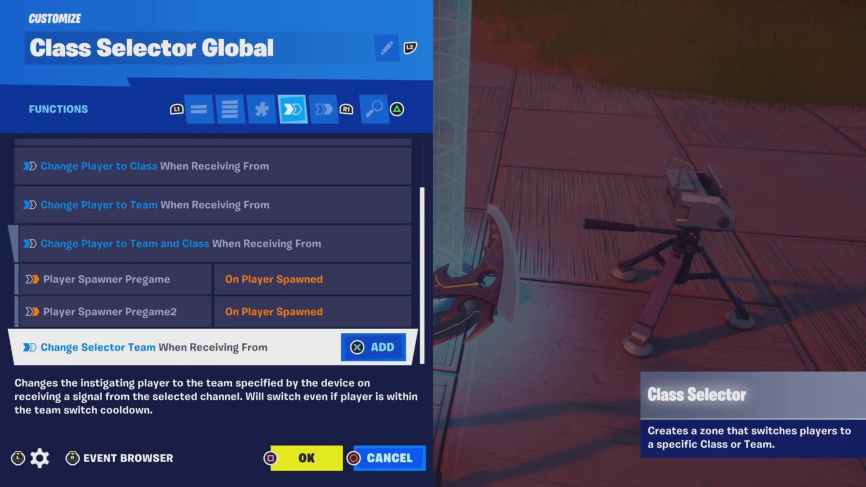
pyautogui.press('Up')
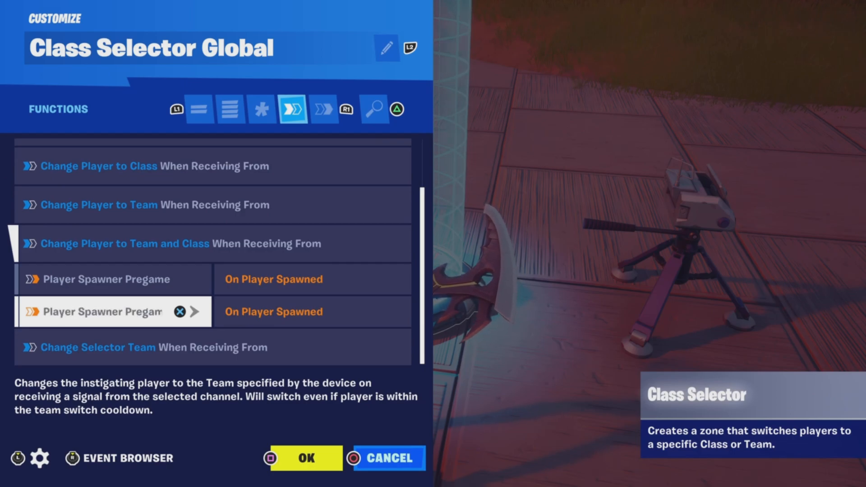
pyautogui.press('Down')
pyautogui.press('R1')
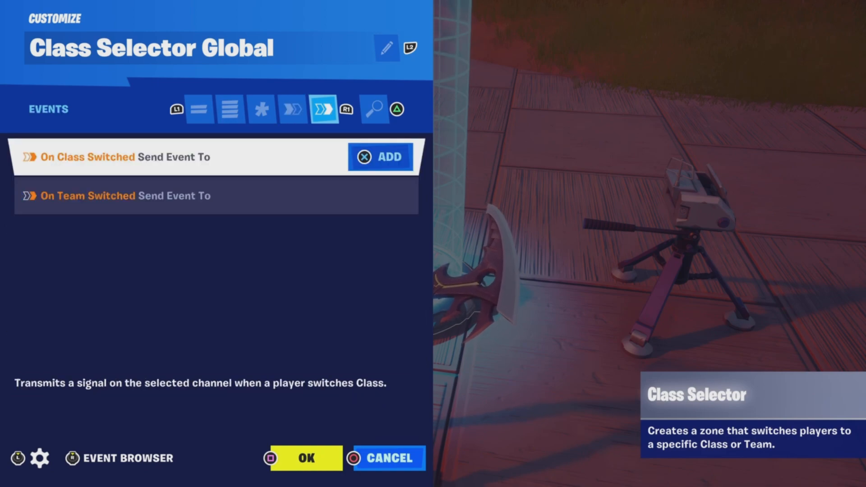
pyautogui.press('Escape')
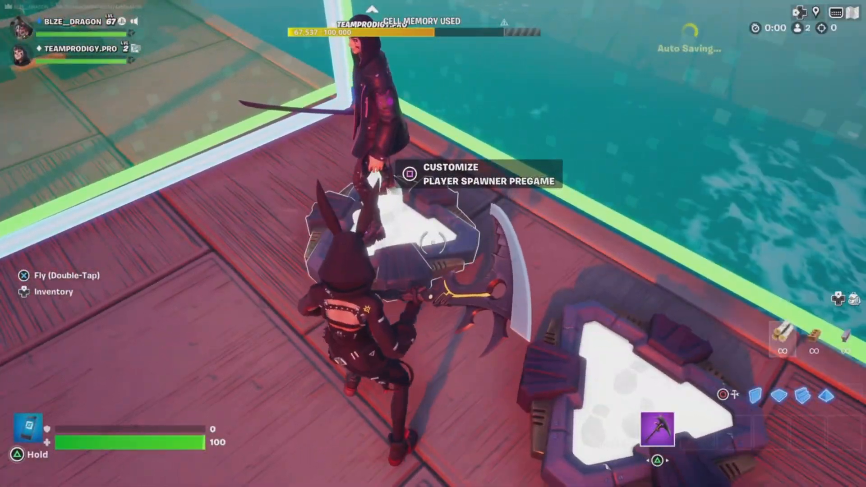
# Open the Hiders team's Team Settings & Inventory device and examine its Team Name, Team, Team Color and Default Class Identifier
pyautogui.press('e')
pyautogui.press('e')
pyautogui.press('e')
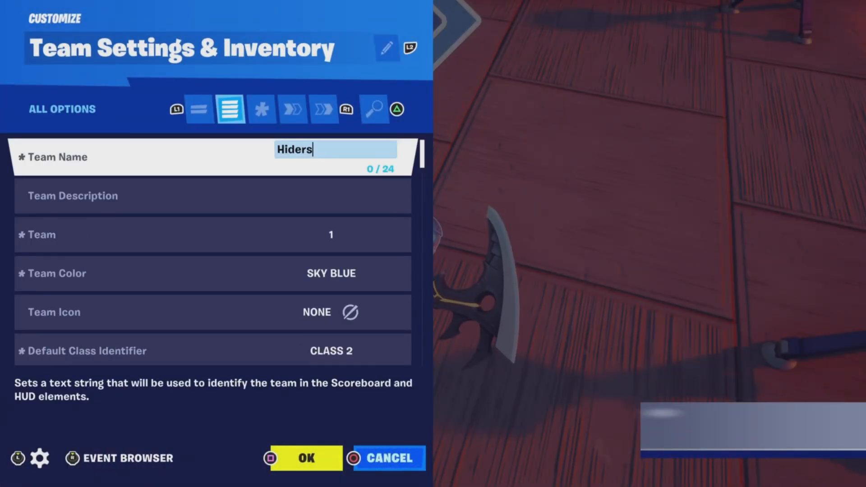
pyautogui.press('Down')
pyautogui.press('Down')
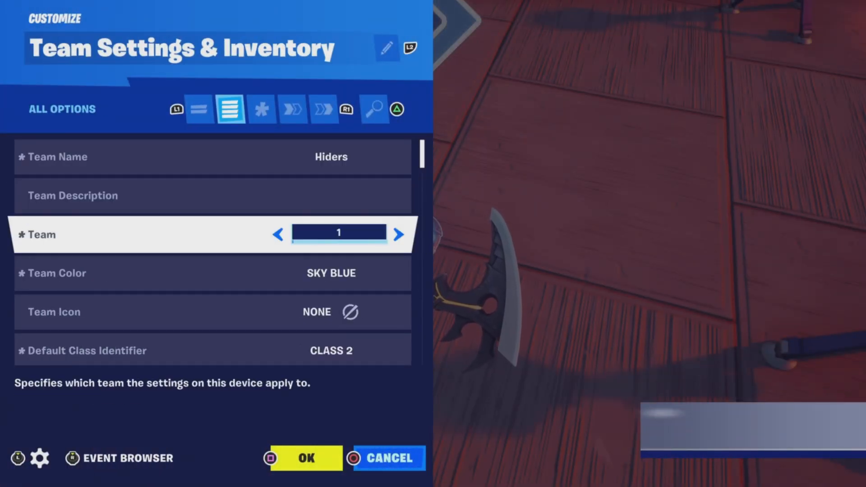
pyautogui.press('Down')
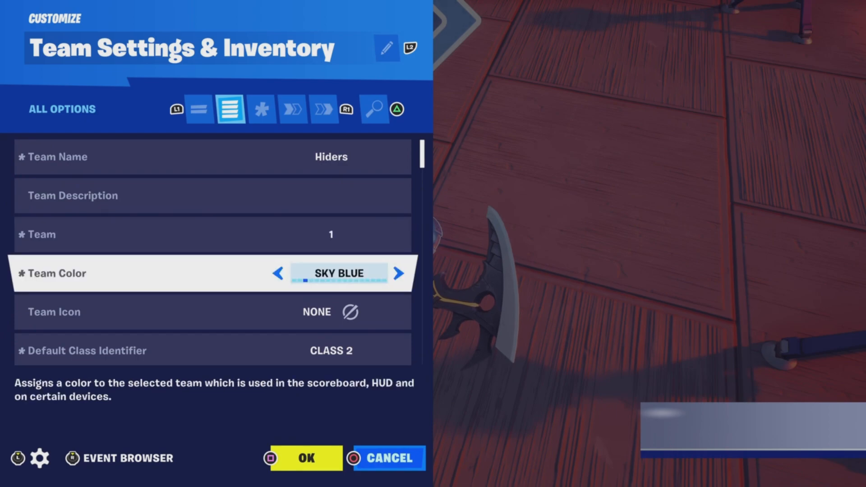
pyautogui.press('Down')
pyautogui.press('Down')
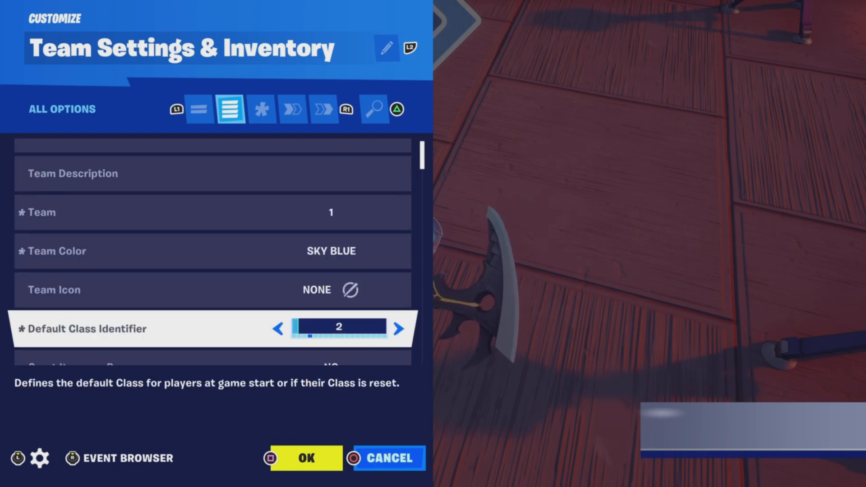
# Examine the Hiders team's item granting, On-Grant Behavior, Start With Pickaxe and Invincibility options
pyautogui.press('Down')
pyautogui.press('Down')
pyautogui.press('Down')
pyautogui.press('Down')
pyautogui.press('Down')
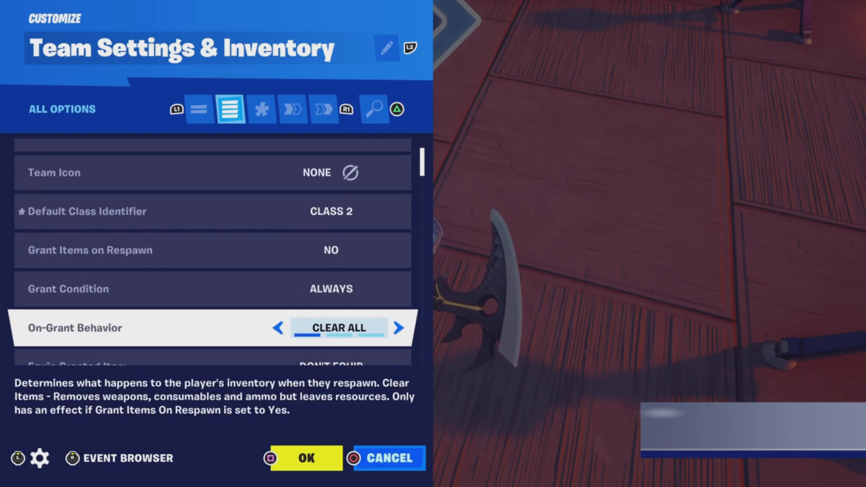
pyautogui.press('Down')
pyautogui.press('Down')
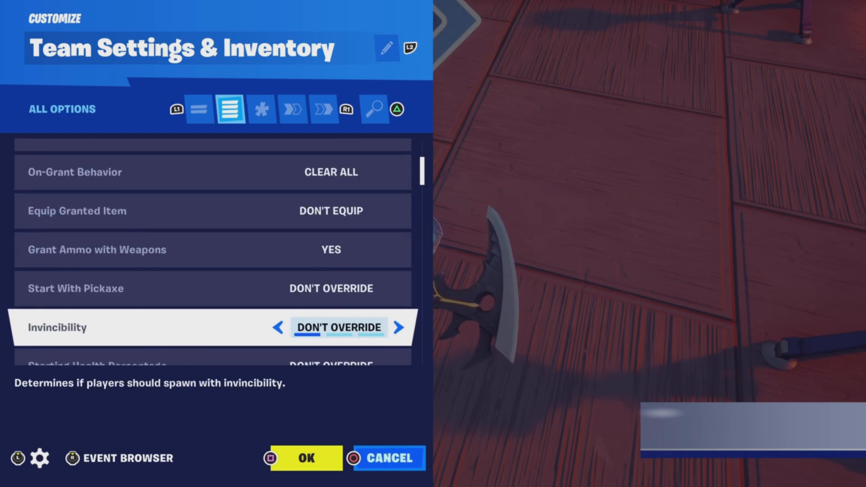
# Examine the Hiders team's health, health recharge, Starting Shield Percentage, Max Shields and Allow Shield Recharge options
pyautogui.press('Down')
pyautogui.press('Down')
pyautogui.press('Down')
pyautogui.press('Down')
pyautogui.press('Down')
pyautogui.press('Down')
pyautogui.press('Down')
pyautogui.press('Down')
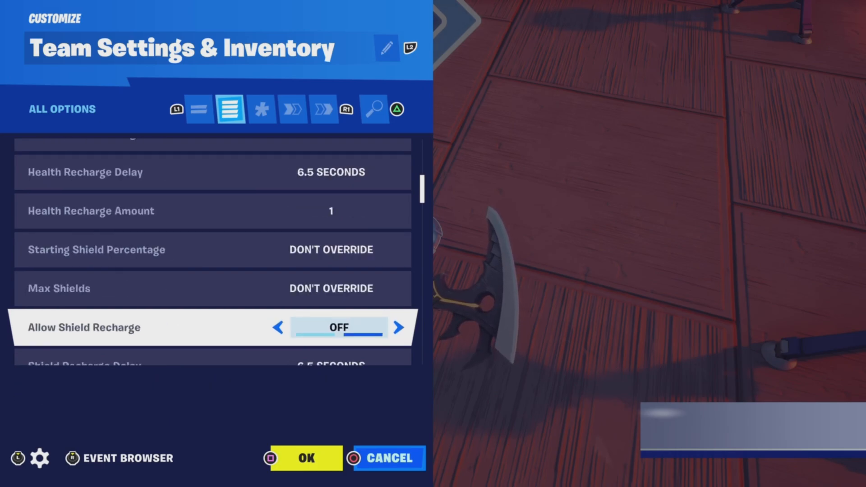
# Examine the Hiders team's Shield Recharge Delay, overshield, Movement Multiplier and sprinting options
pyautogui.press('Down')
pyautogui.press('Down')
pyautogui.press('Down')
pyautogui.press('Down')
pyautogui.press('Down')
pyautogui.press('Down')
pyautogui.press('Down')
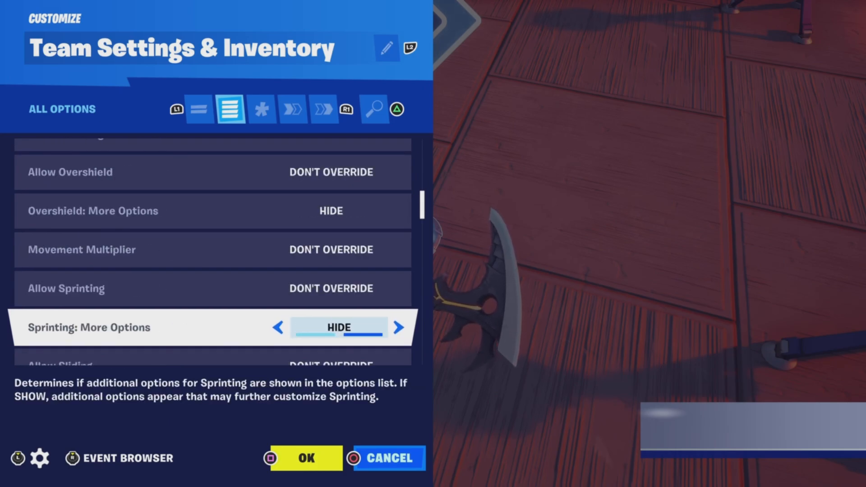
# Examine the Hiders team's further options from Allow Sliding onward
pyautogui.press('Down')
pyautogui.press('Down')
pyautogui.press('Down')
pyautogui.press('Down')
pyautogui.press('Down')
pyautogui.press('Down')
pyautogui.press('Down')
pyautogui.press('Down')
pyautogui.press('Down')
pyautogui.press('Down')
pyautogui.press('Down')
pyautogui.press('Down')
pyautogui.press('Down')
pyautogui.press('Down')
pyautogui.press('Down')
pyautogui.press('Down')
pyautogui.press('Down')
pyautogui.press('Down')
pyautogui.press('Down')
# Review the modified options, functions and events of the Hiders team's settings device
pyautogui.press('e')
pyautogui.press('e')
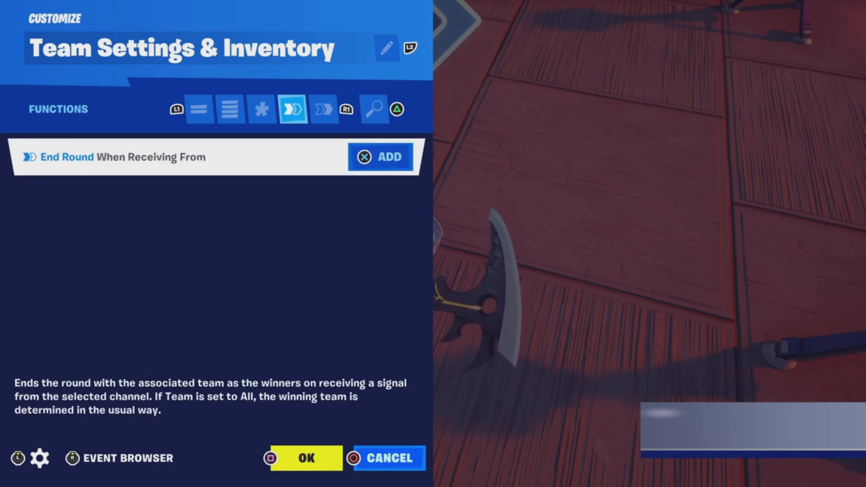
pyautogui.press('e')
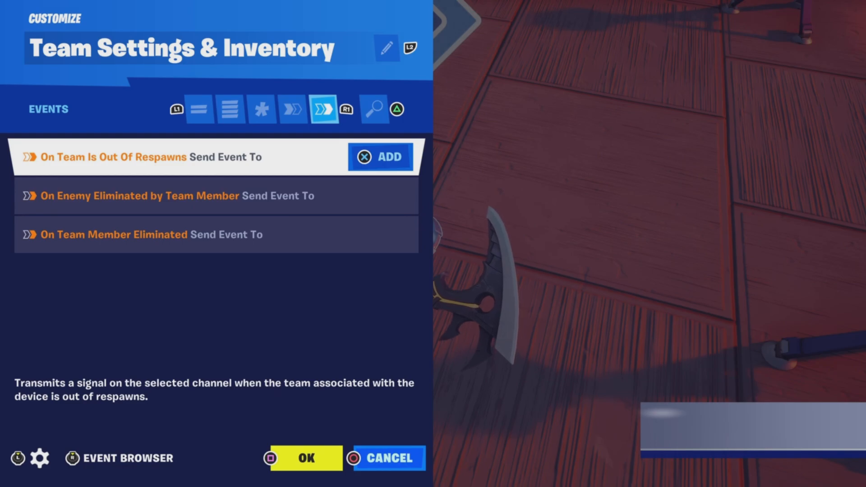
# Recheck the Hiders team's modified options, from Team Name to Default Class Identifier, and close the device
pyautogui.press('e')
pyautogui.press('e')
pyautogui.press('e')
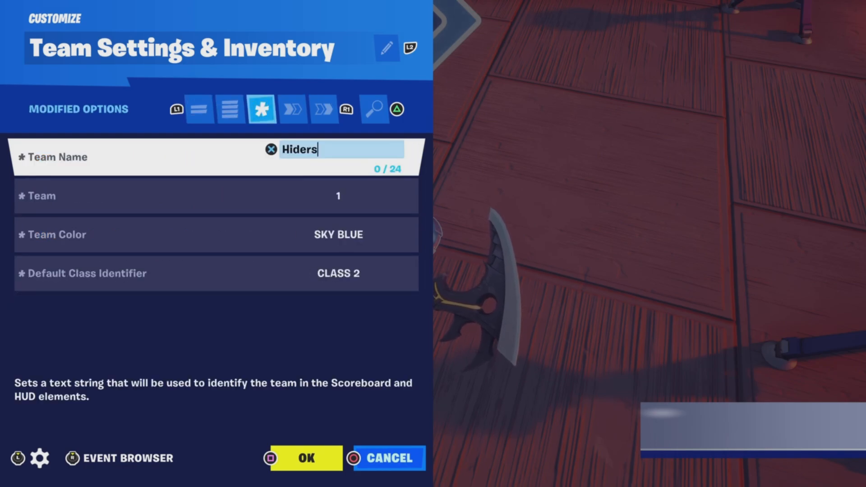
pyautogui.press('Down')
pyautogui.press('Down')
pyautogui.press('Down')
pyautogui.press('Up')
pyautogui.press('Up')
pyautogui.press('Up')
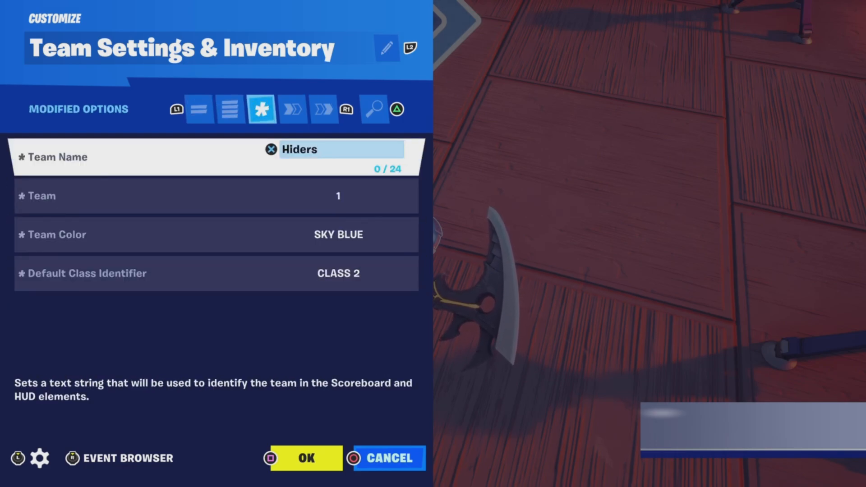
pyautogui.press('Down')
pyautogui.press('Down')
pyautogui.press('Down')
pyautogui.press('Escape')
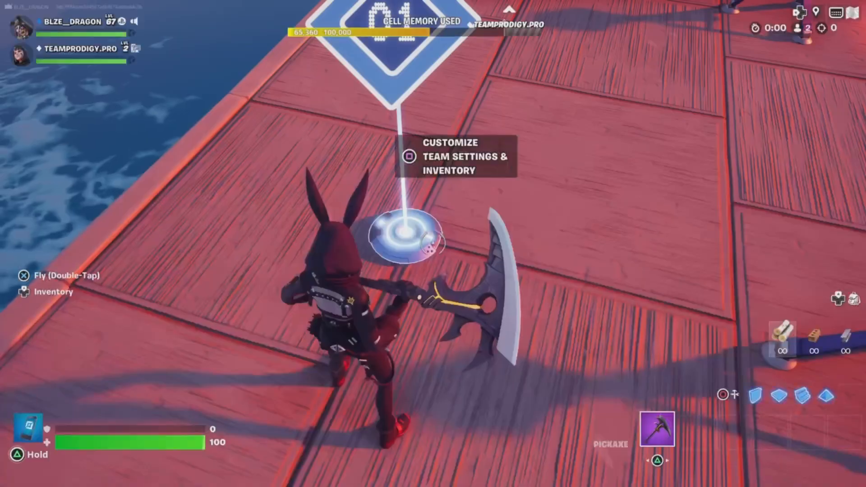
# Open Class Designer Tm1 and examine its full options from Class Name and Class Identifier through Start With Pickaxe
pyautogui.press('e')
pyautogui.press('e')
pyautogui.press('e')
pyautogui.press('e')
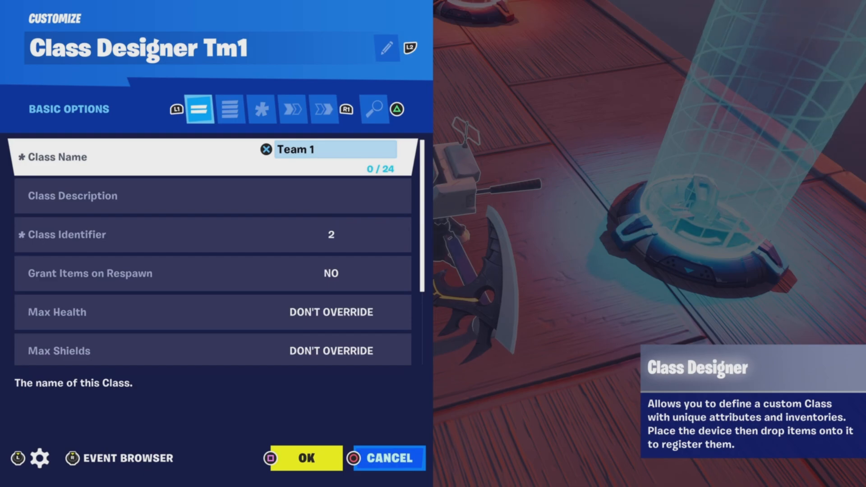
pyautogui.press('e')
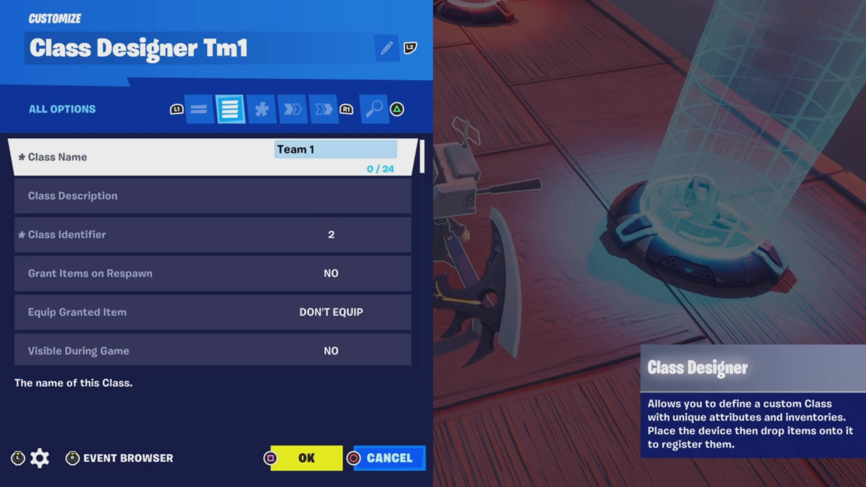
pyautogui.press('Down')
pyautogui.press('Down')
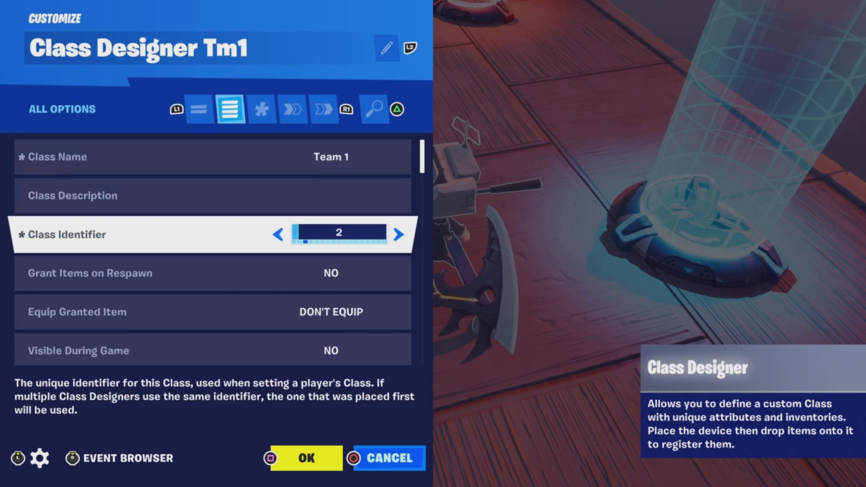
pyautogui.press('Down')
pyautogui.press('Down')
pyautogui.press('Down')
pyautogui.press('Down')
pyautogui.press('Down')
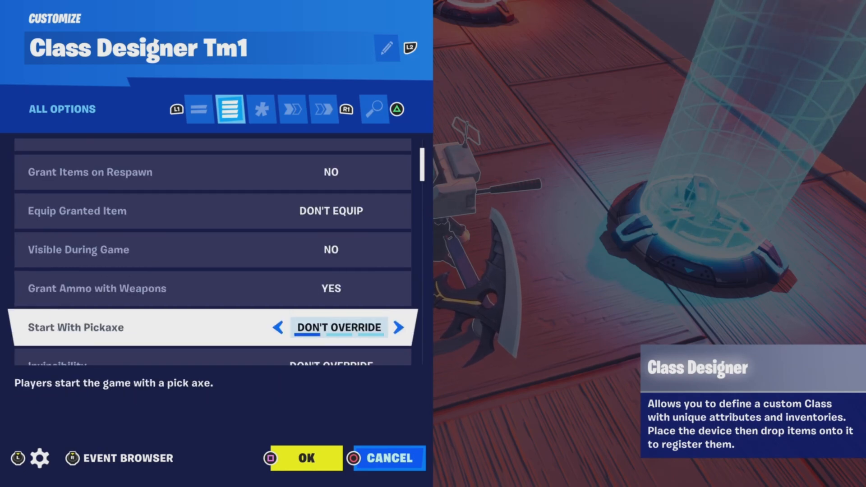
# Examine Class Designer Tm1's options from Invincibility through the health, health recharge and shield settings
pyautogui.press('Down')
pyautogui.press('Down')
pyautogui.press('Down')
pyautogui.press('Down')
pyautogui.press('Down')
pyautogui.press('Down')
pyautogui.press('Down')
pyautogui.press('Down')
pyautogui.press('Down')
pyautogui.press('Down')
pyautogui.press('Down')
pyautogui.press('Down')
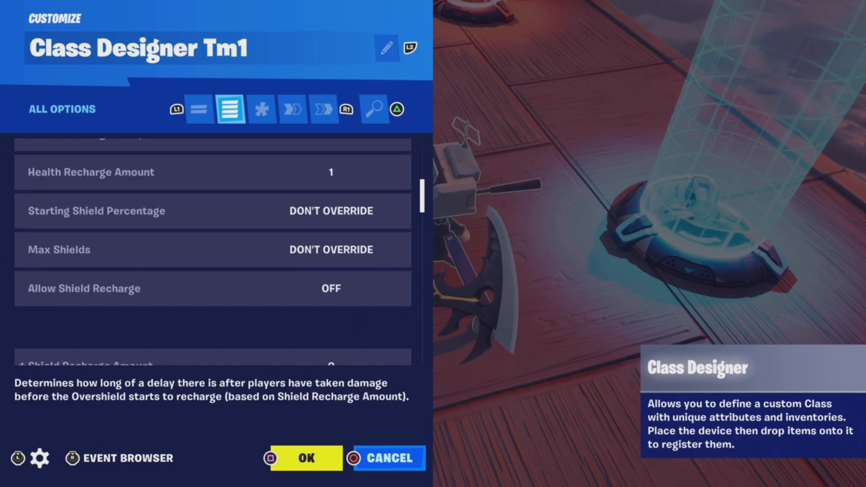
# Examine Class Designer Tm1's remaining shield recharge, energy and sliding options
pyautogui.press('Down')
pyautogui.press('Down')
pyautogui.press('Down')
pyautogui.press('Down')
pyautogui.press('Down')
pyautogui.press('Down')
pyautogui.press('Down')
pyautogui.press('Down')
pyautogui.press('Down')
pyautogui.press('Down')
pyautogui.press('Down')
pyautogui.press('Down')
pyautogui.press('Down')
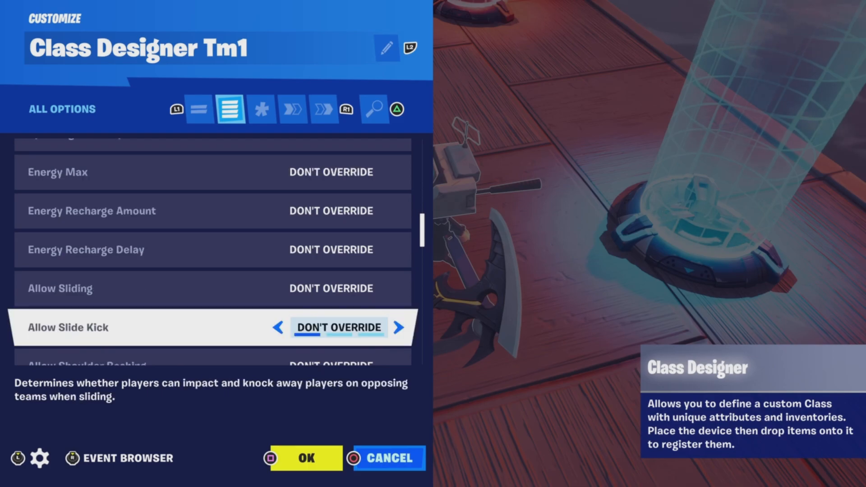
pyautogui.press('Down')
pyautogui.press('Down')
# Review Class Designer Tm1's functions, events and modified options, including Class Identifier, and close the device
pyautogui.press('e')
pyautogui.press('e')
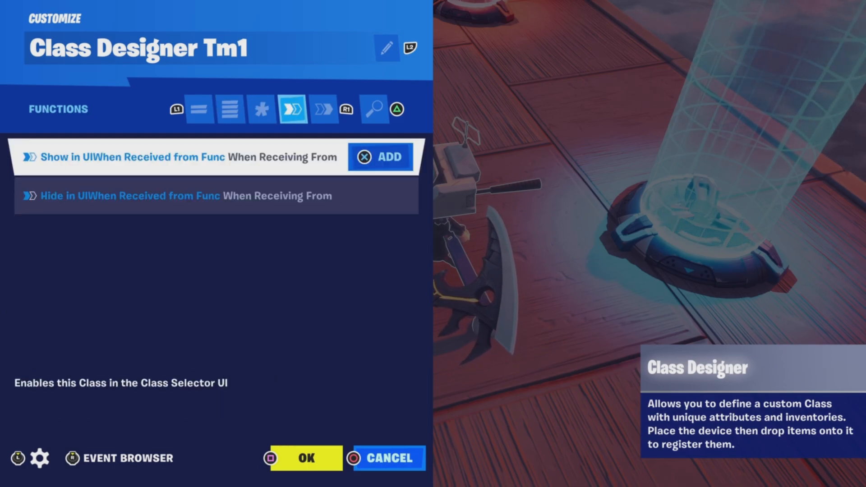
pyautogui.press('e')
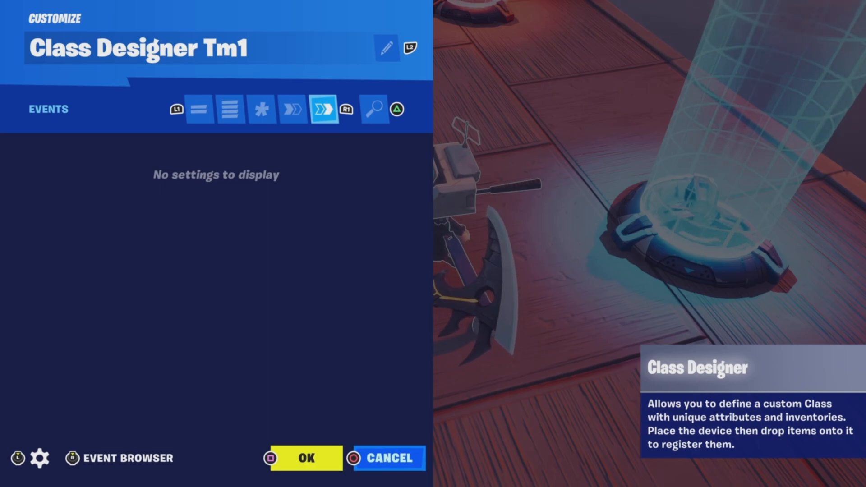
pyautogui.press('e')
pyautogui.press('e')
pyautogui.press('e')
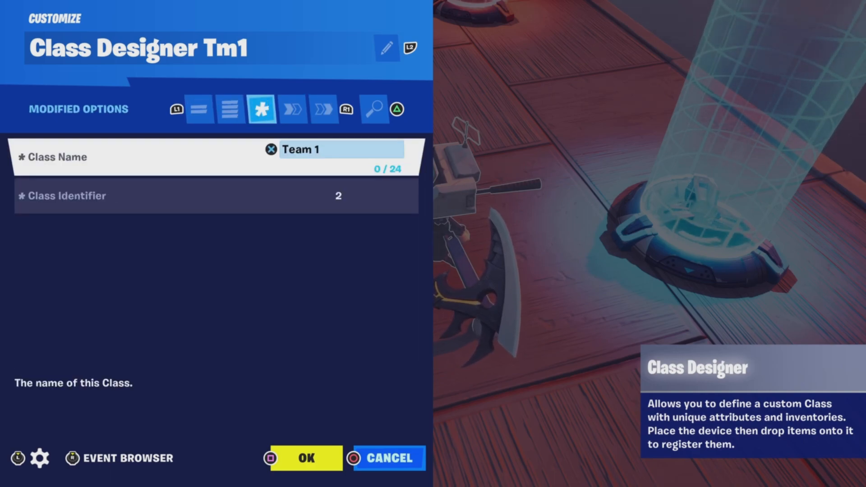
pyautogui.press('Down')
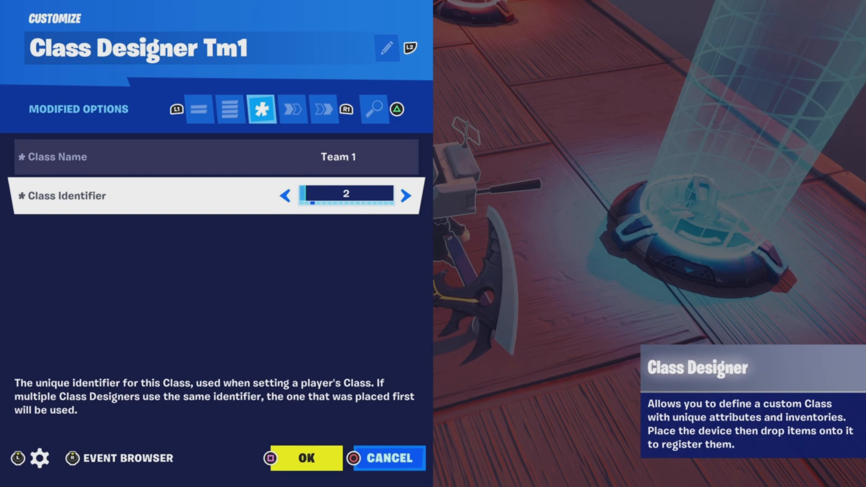
pyautogui.press('Escape')
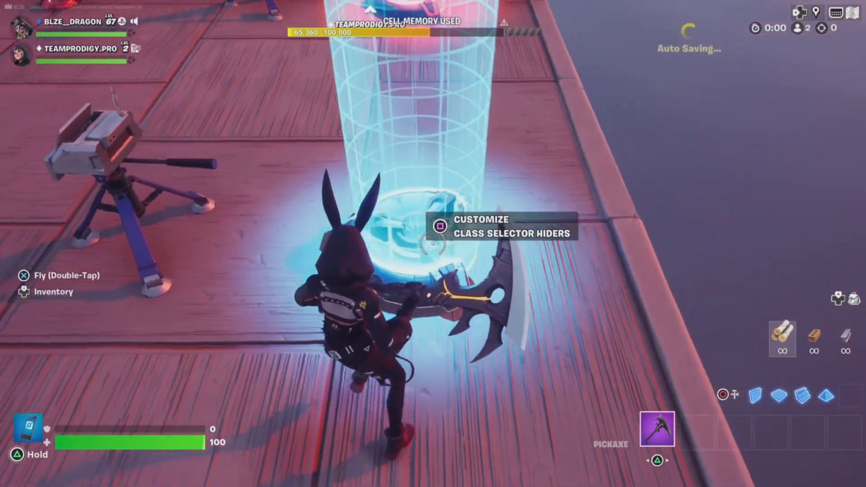
# Open Class Selector Hiders and examine Class to Switch to, Team to Switch to, Activating Team, Time to Switch and Respawn Player on Switch
pyautogui.press('e')
pyautogui.press('e')
pyautogui.press('e')
pyautogui.press('e')
pyautogui.press('e')
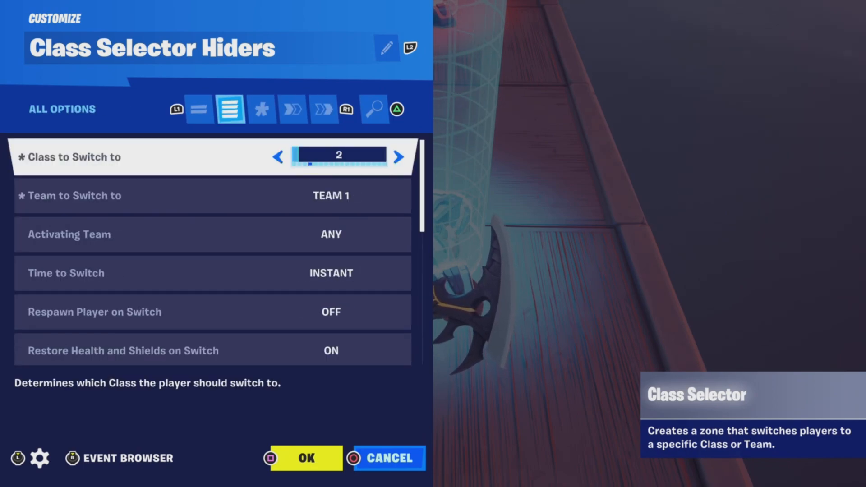
pyautogui.press('Down')
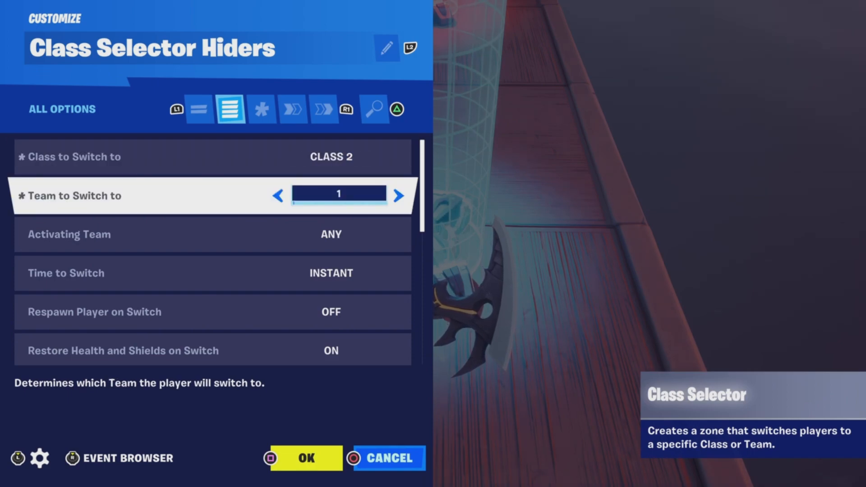
pyautogui.press('Down')
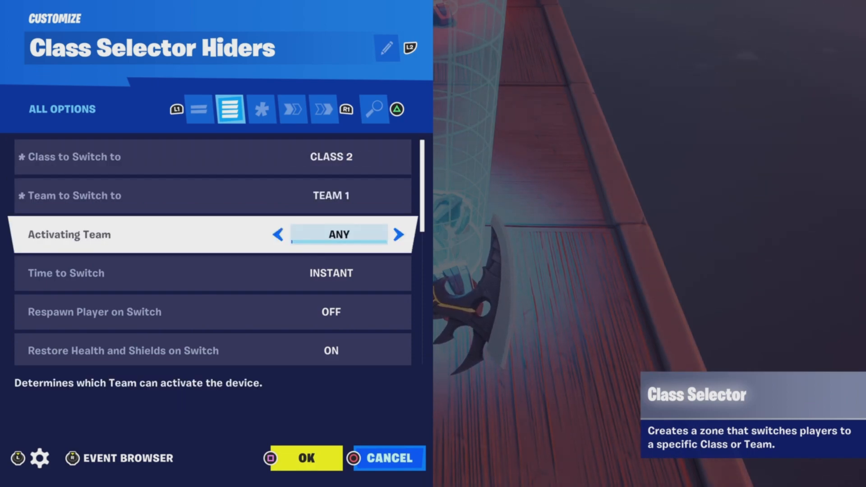
pyautogui.press('Down')
pyautogui.press('Up')
pyautogui.press('Down')
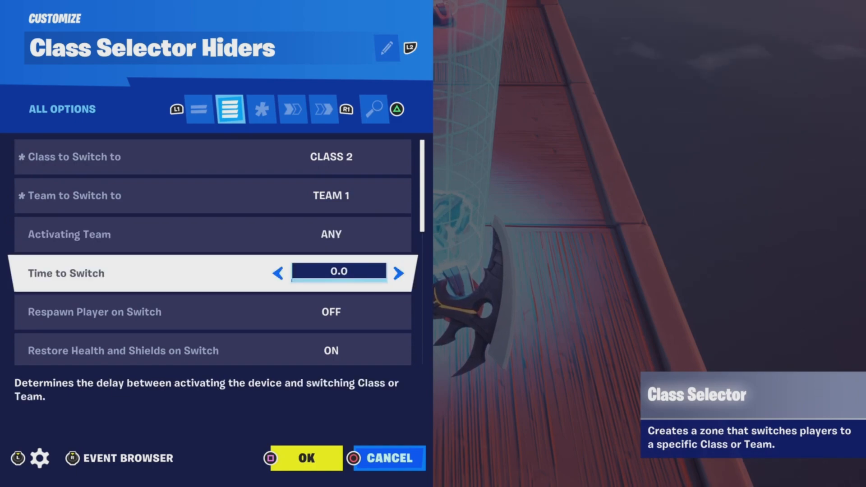
pyautogui.press('Down')
pyautogui.press('Down')
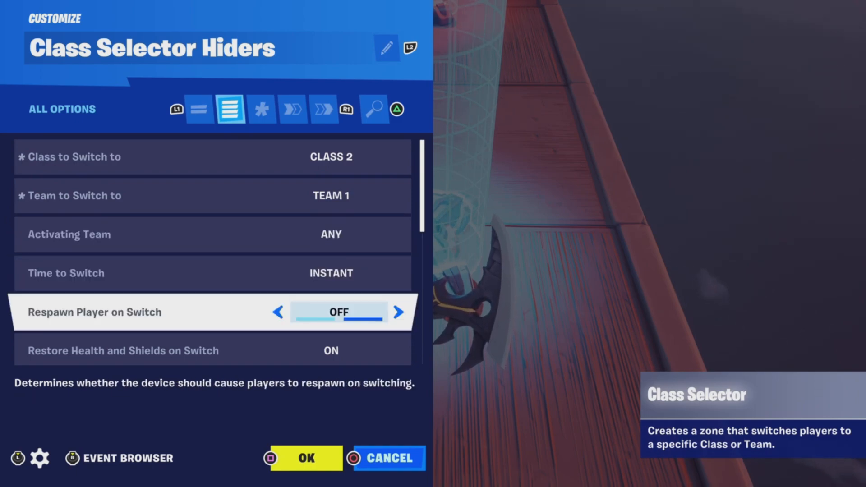
# Examine the Hiders class selector's volume, visibility, accent color, phase, audio and VFX activation options
pyautogui.press('Down')
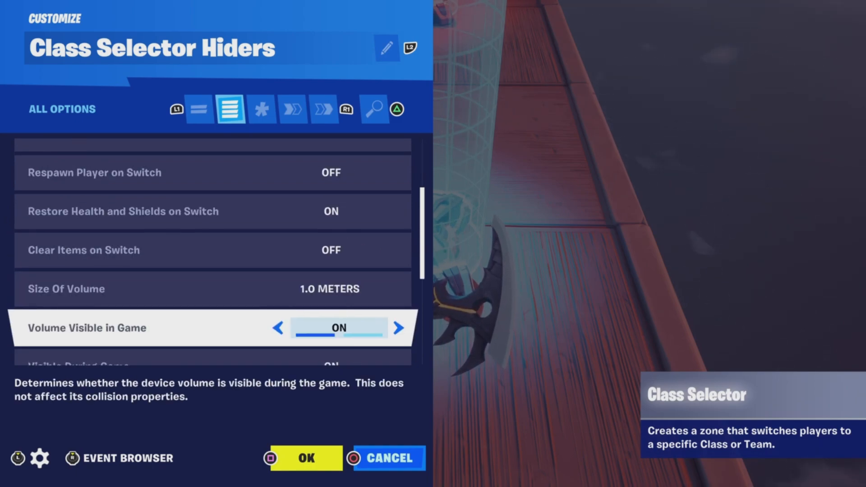
pyautogui.press('Down')
pyautogui.press('Down')
pyautogui.press('Down')
pyautogui.press('Down')
pyautogui.press('Down')
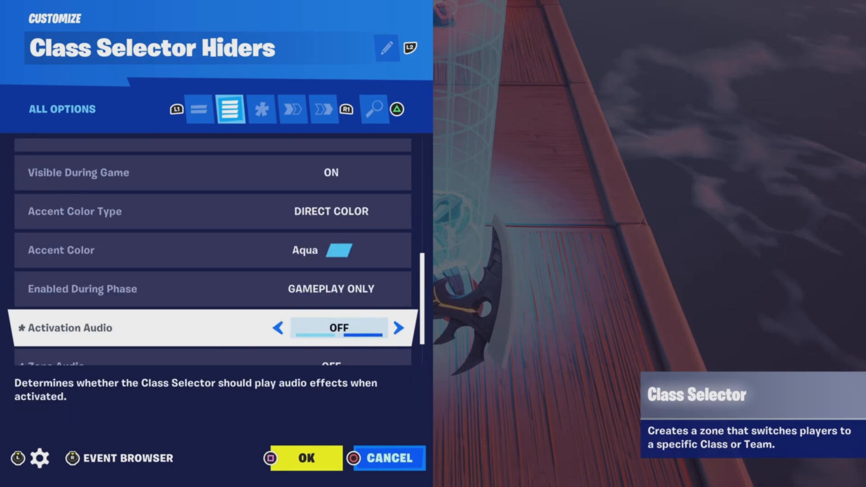
pyautogui.press('Down')
pyautogui.press('Down')
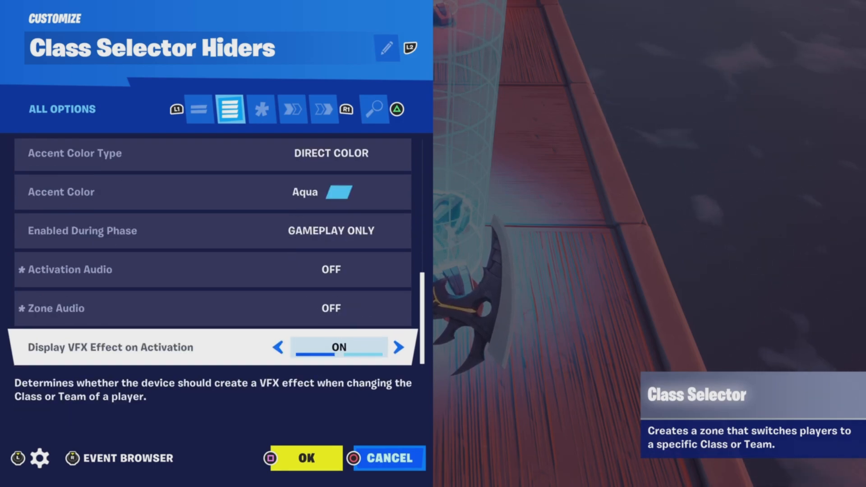
# Review the Hiders class selector's modified options and the event bound to its Change Player to Team and Class function
pyautogui.press('e')
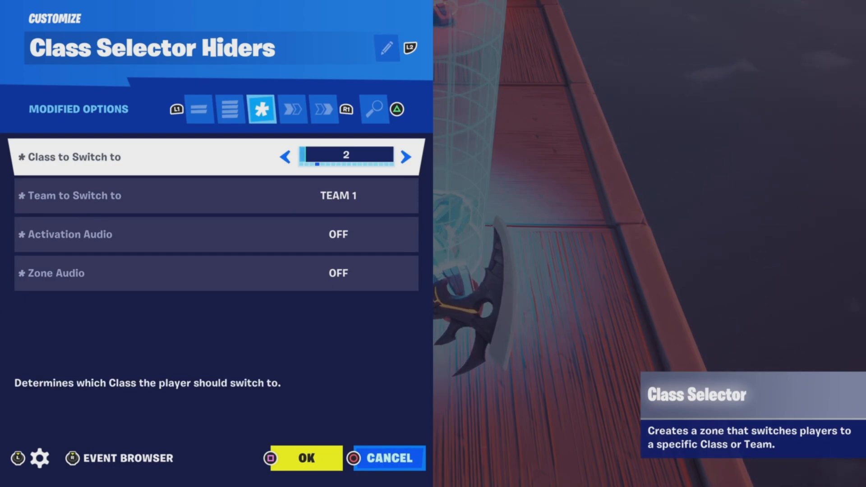
pyautogui.press('R1')
pyautogui.press('Down')
pyautogui.press('Down')
pyautogui.press('Down')
pyautogui.press('Down')
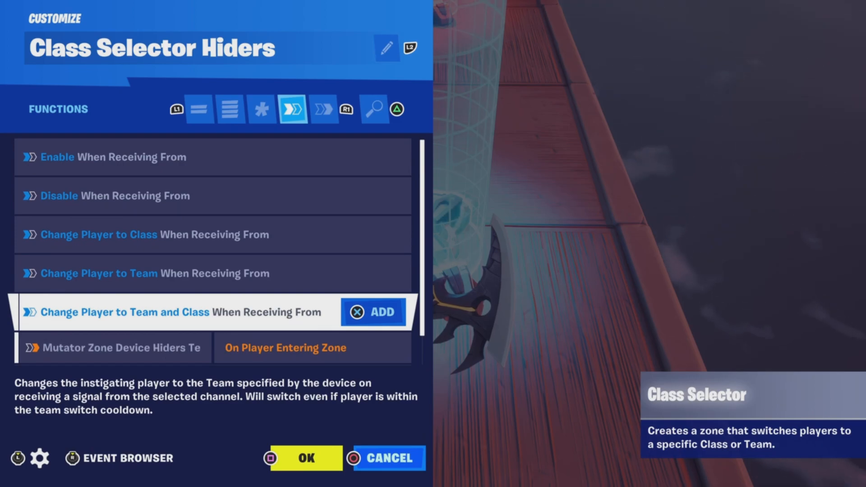
pyautogui.press('Down')
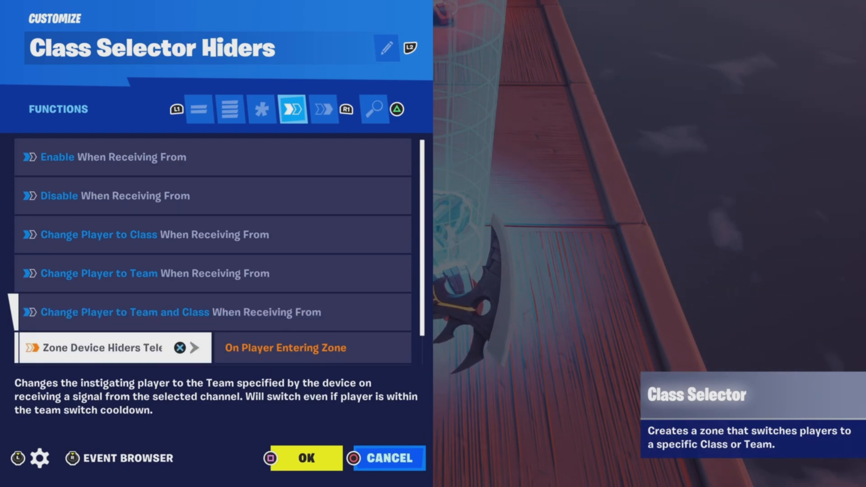
pyautogui.press('Return')
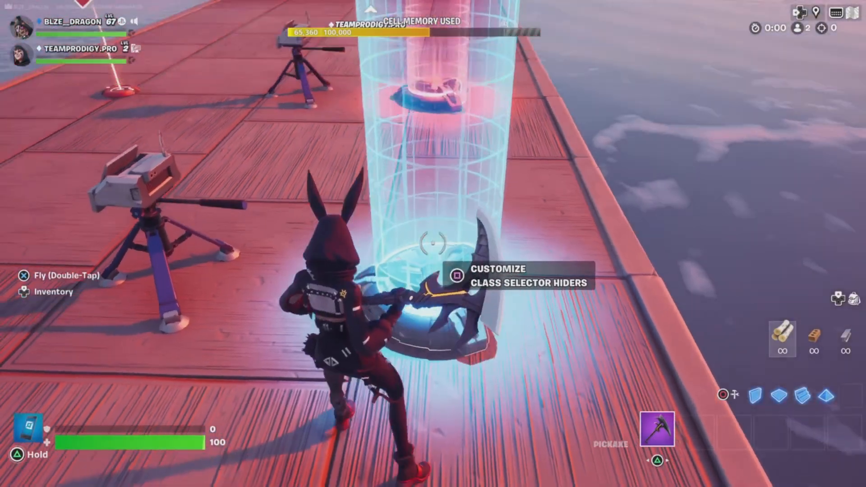
pyautogui.press('space')
pyautogui.press('space')
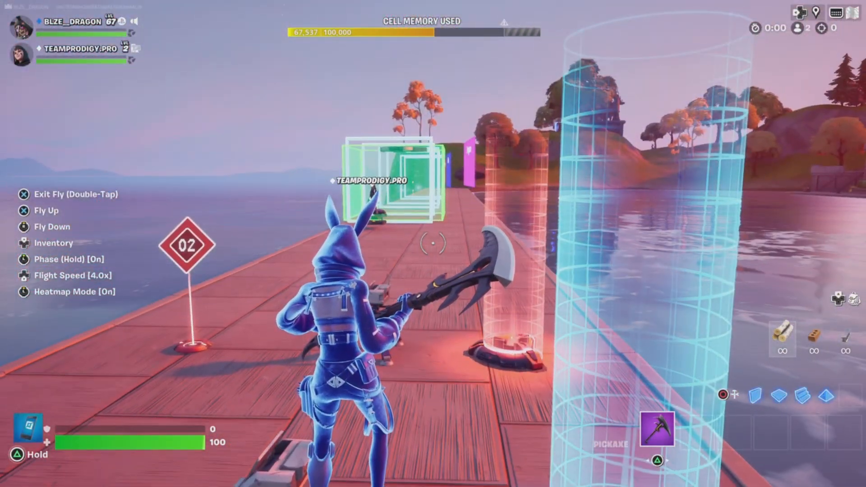
pyautogui.press('space')
pyautogui.press('space')
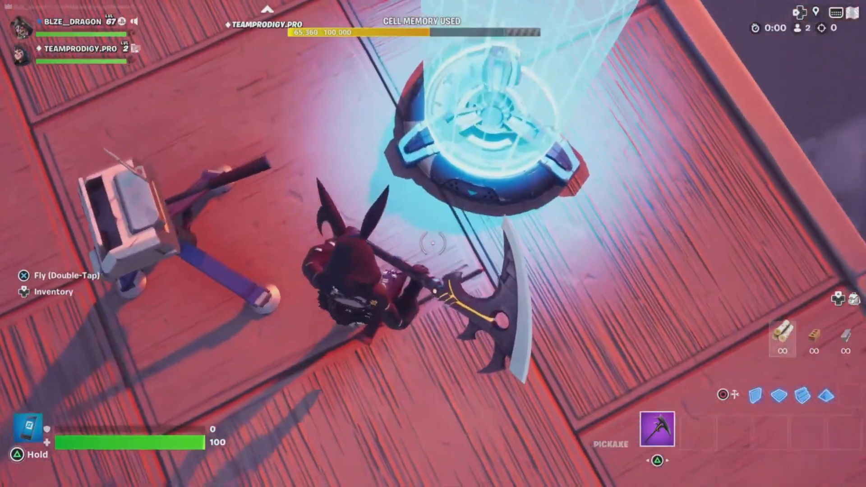
# Reopen the Hiders class selector, recheck its mutator zone function binding, view its events, and close it
pyautogui.press('e')
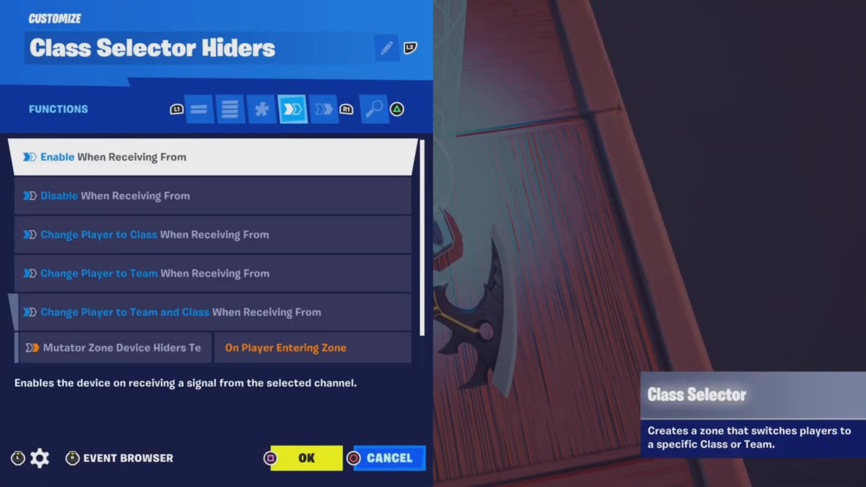
pyautogui.press('Down')
pyautogui.press('Down')
pyautogui.press('Down')
pyautogui.press('Down')
pyautogui.press('Down')
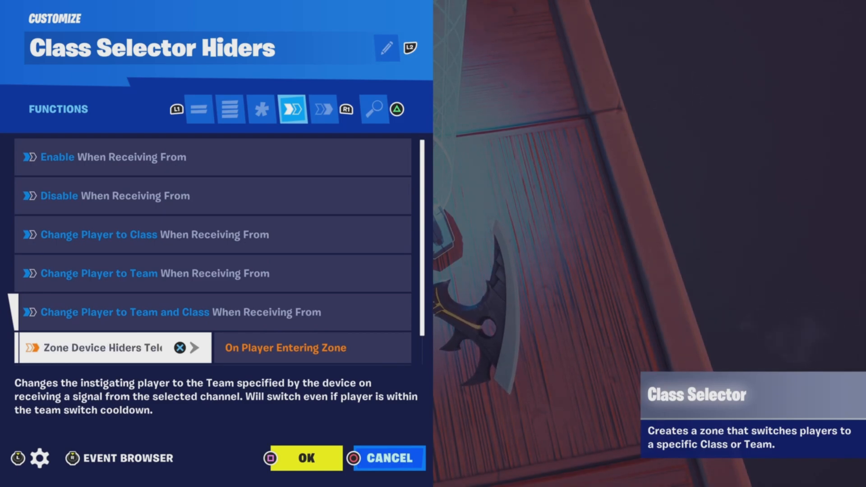
pyautogui.press('R1')
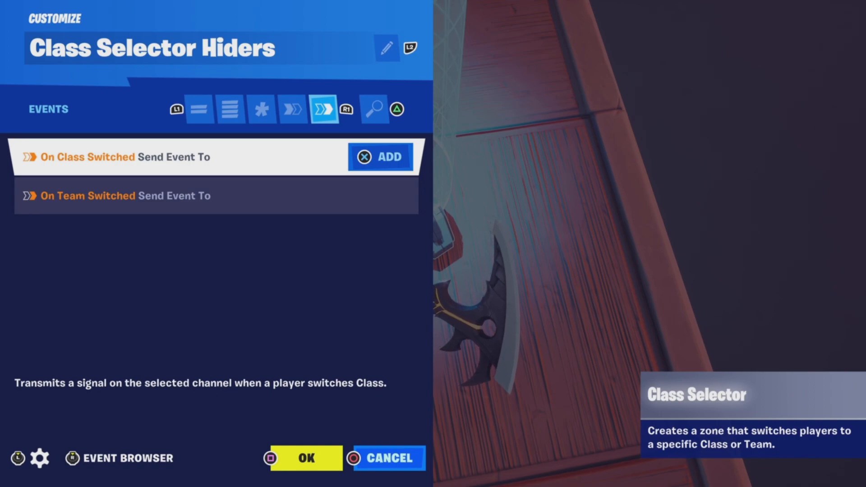
pyautogui.press('Escape')
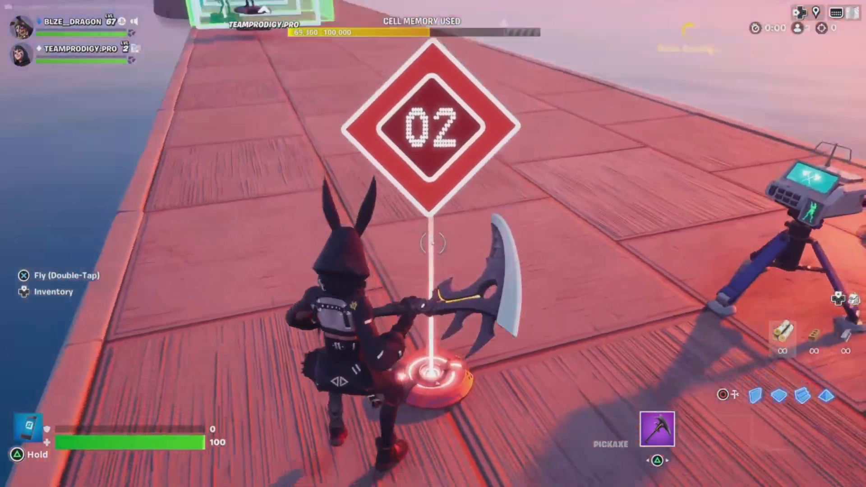
# Open the team 2 Team Settings & Inventory device and examine Team Name, Team, Team Color, Team Icon and Default Class Identifier
pyautogui.press('e')
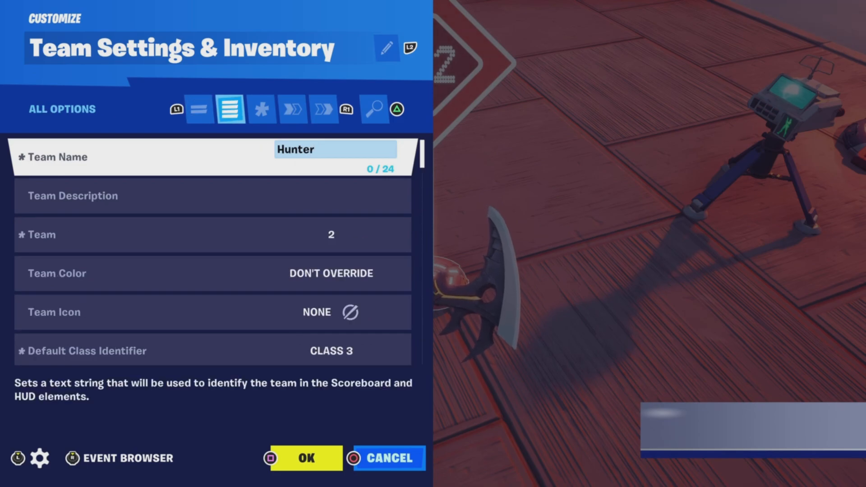
pyautogui.press('Down')
pyautogui.press('Down')
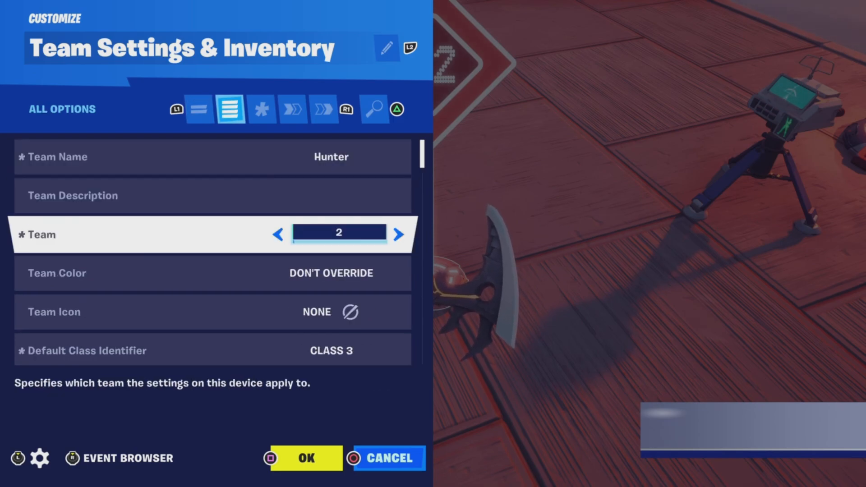
pyautogui.press('Down')
pyautogui.press('Down')
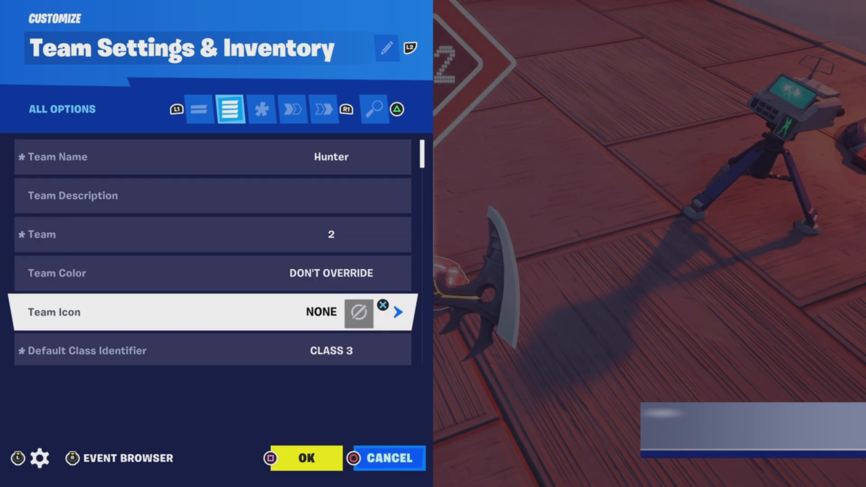
pyautogui.press('Down')
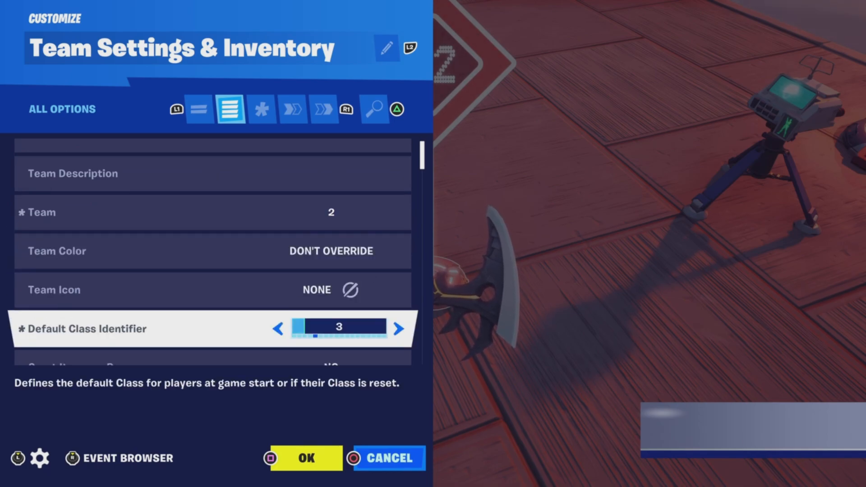
# Examine the Hunter team device's remaining options, from item grants, pickaxe, invincibility and health through overshield, movement, sprinting and sliding
pyautogui.press('Down')
pyautogui.press('Down')
pyautogui.press('Down')
pyautogui.press('Down')
pyautogui.press('Down')
pyautogui.press('Down')
pyautogui.press('Down')
pyautogui.press('Down')
pyautogui.press('Down')
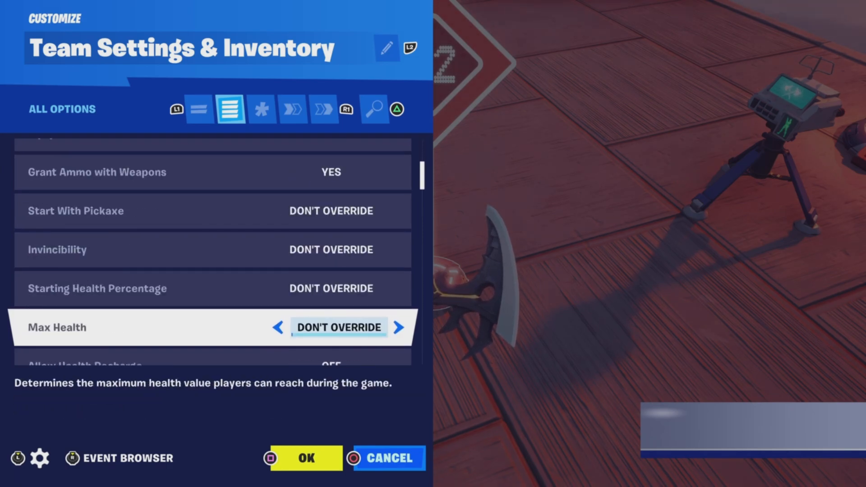
pyautogui.press('Down')
pyautogui.press('Down')
pyautogui.press('Down')
pyautogui.press('Down')
pyautogui.press('Down')
pyautogui.press('Down')
pyautogui.press('Down')
pyautogui.press('Down')
pyautogui.press('Down')
pyautogui.press('Down')
pyautogui.press('Down')
pyautogui.press('Down')
pyautogui.press('Down')
pyautogui.press('Down')
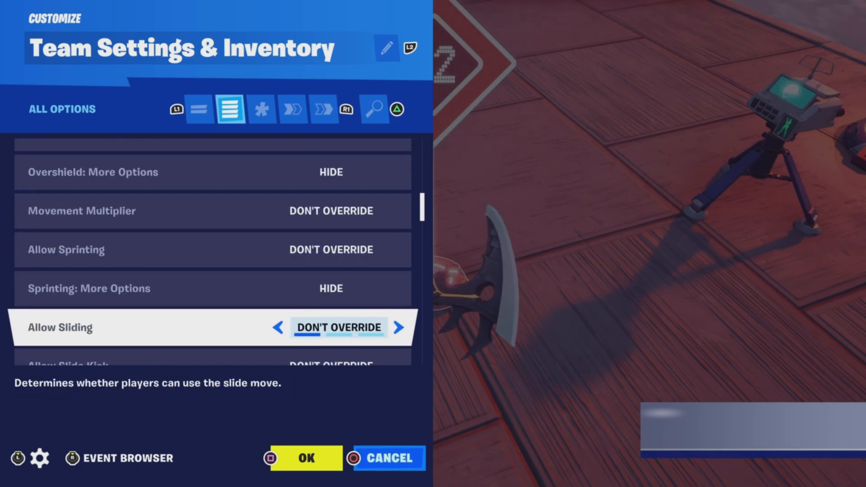
pyautogui.press('Down')
pyautogui.press('Down')
pyautogui.press('Down')
pyautogui.press('Down')
# Review only the modified options of the Hunter team settings: Team Name, Team and Default Class Identifier
pyautogui.press('e')
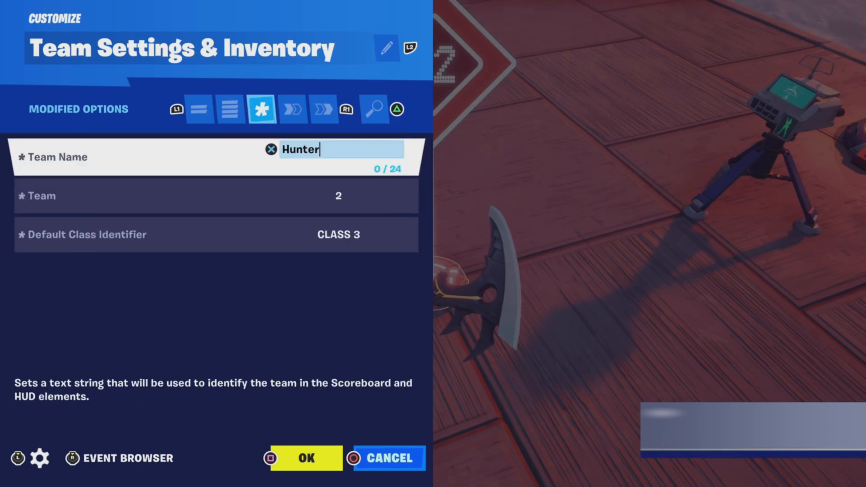
pyautogui.press('Down')
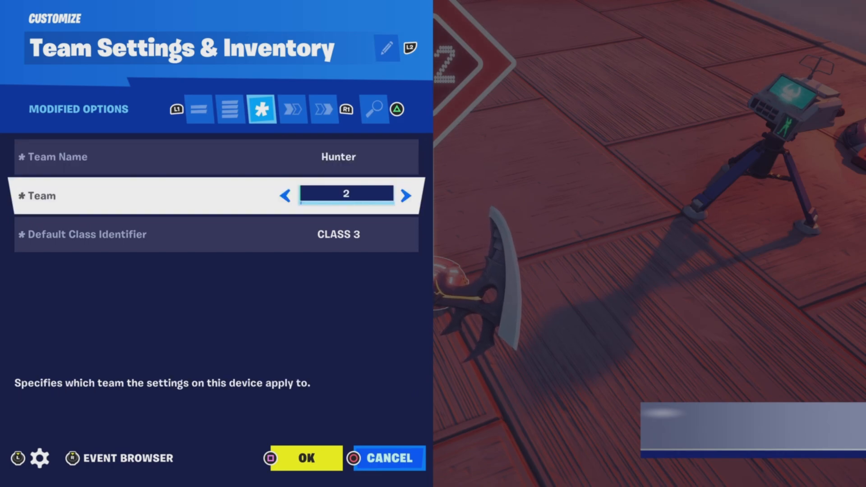
pyautogui.press('Down')
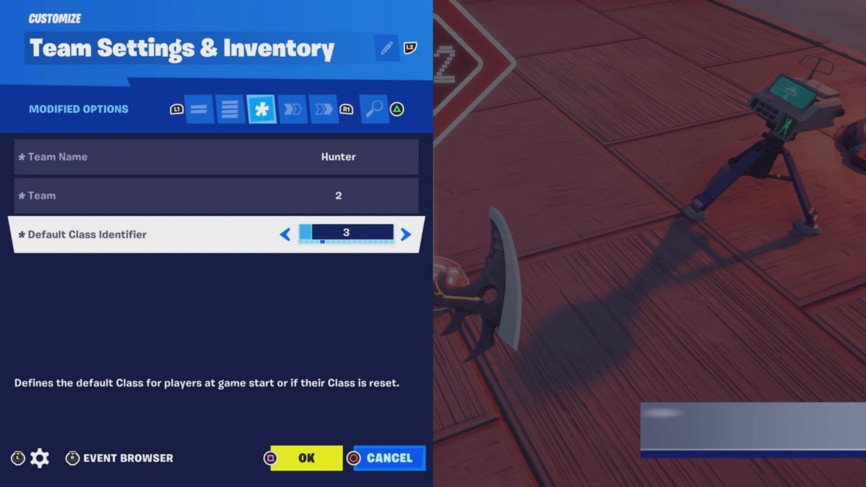
# Check the Hunter team device's events and its End Round function, then close the device without adding bindings
pyautogui.press('e')
pyautogui.press('e')
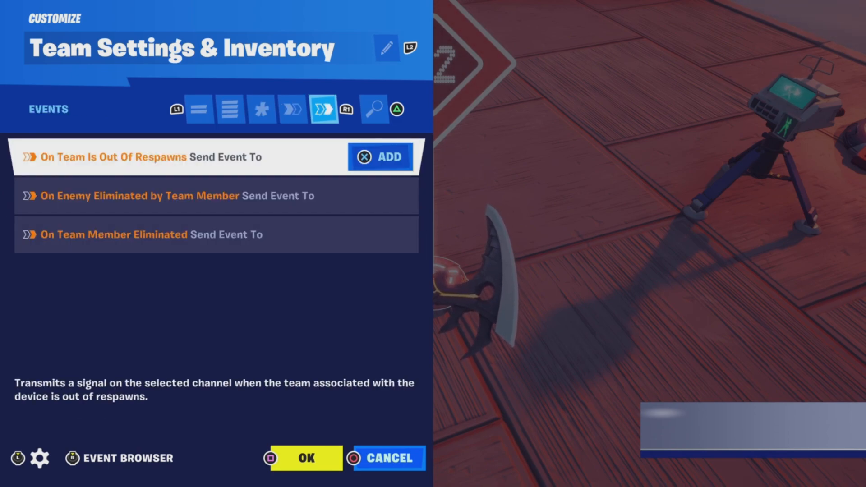
pyautogui.press('q')
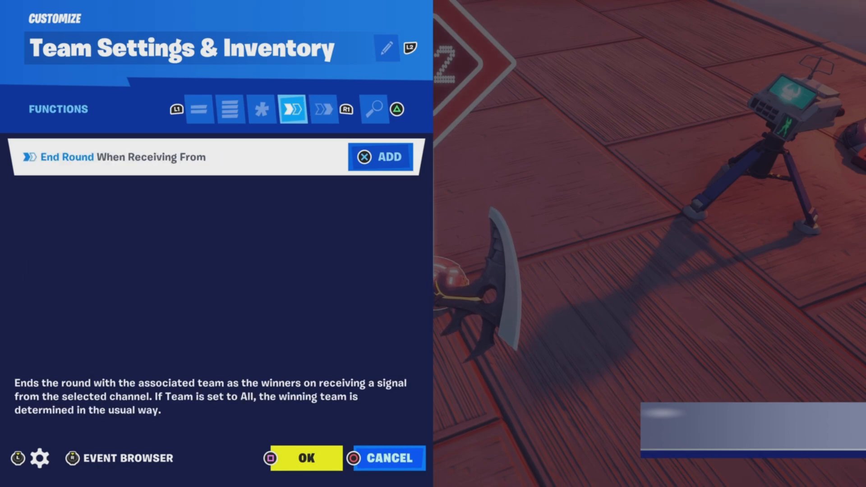
pyautogui.press('e')
pyautogui.press('Escape')
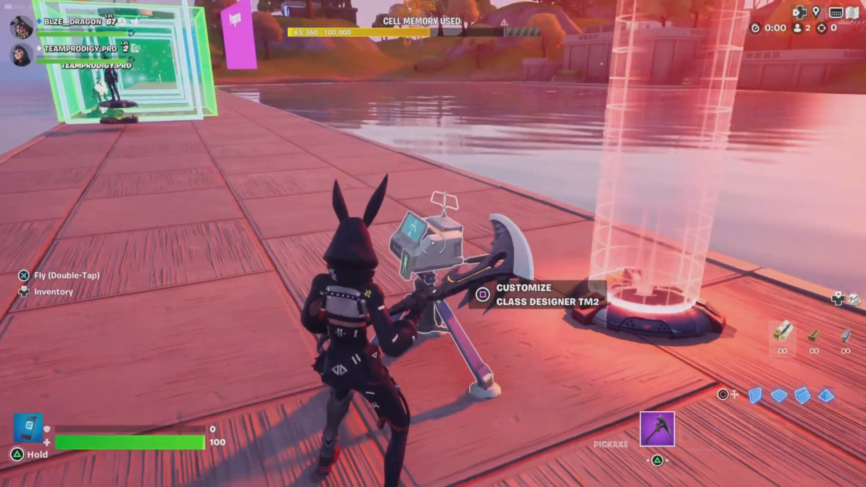
# Open Class Designer Tm2 and examine all its options from Class Name and Class Identifier to Grant Items on Respawn
pyautogui.press('e')
pyautogui.press('q')
pyautogui.press('q')
pyautogui.press('q')
pyautogui.press('Return')
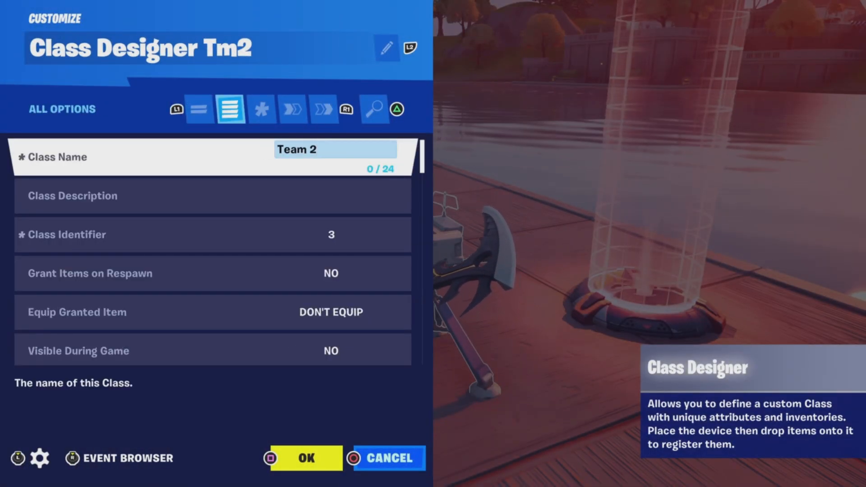
pyautogui.press('Return')
pyautogui.press('Down')
pyautogui.press('Down')
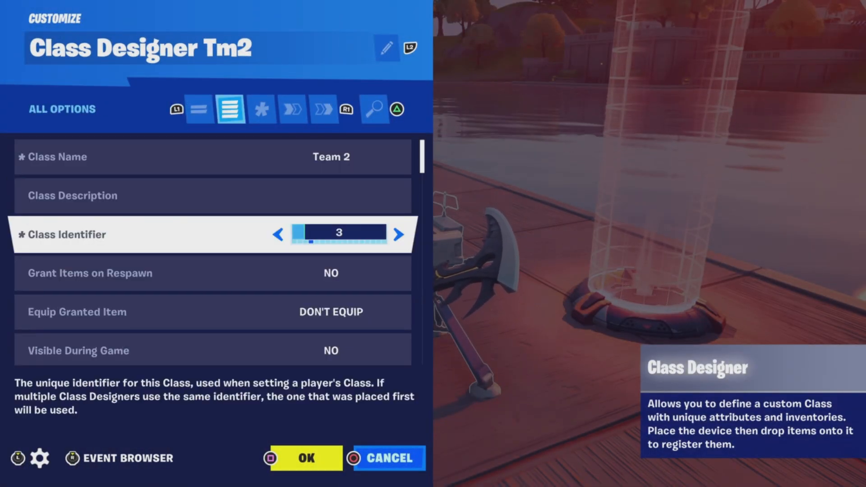
pyautogui.press('Down')
pyautogui.press('Down')
pyautogui.press('Down')
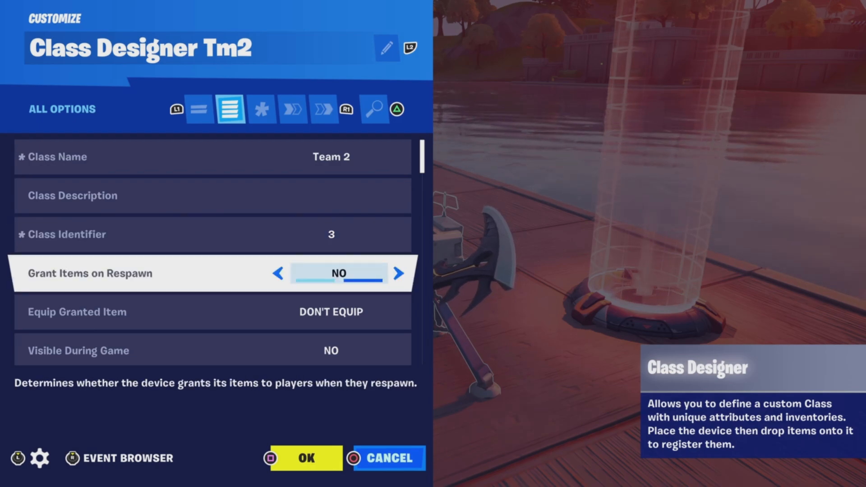
# Examine Class Designer Tm2's remaining options, including pickaxe, health and shield recharge, slide kick, shoulder bashing, reload, ammo and infinite consumables
pyautogui.press('Down')
pyautogui.press('Down')
pyautogui.press('Down')
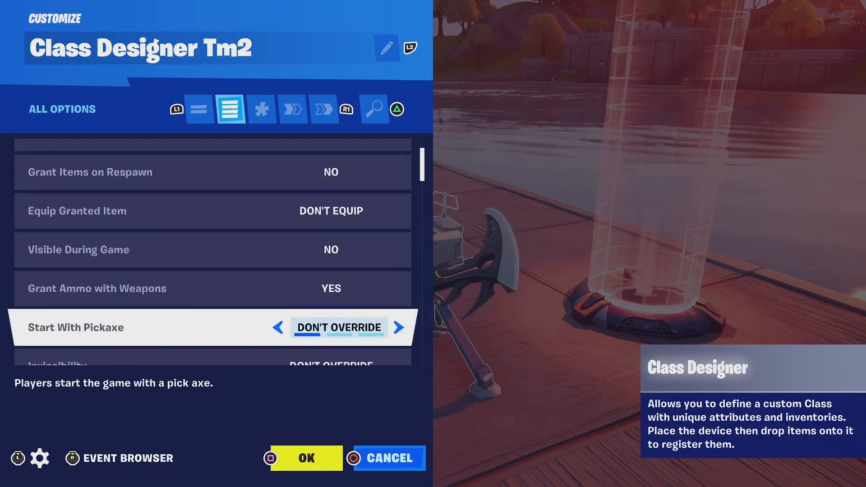
pyautogui.press('Down')
pyautogui.press('Down')
pyautogui.press('Down')
pyautogui.press('Down')
pyautogui.press('Down')
pyautogui.press('Down')
pyautogui.press('Down')
pyautogui.press('Down')
pyautogui.press('Down')
pyautogui.press('Down')
pyautogui.press('Down')
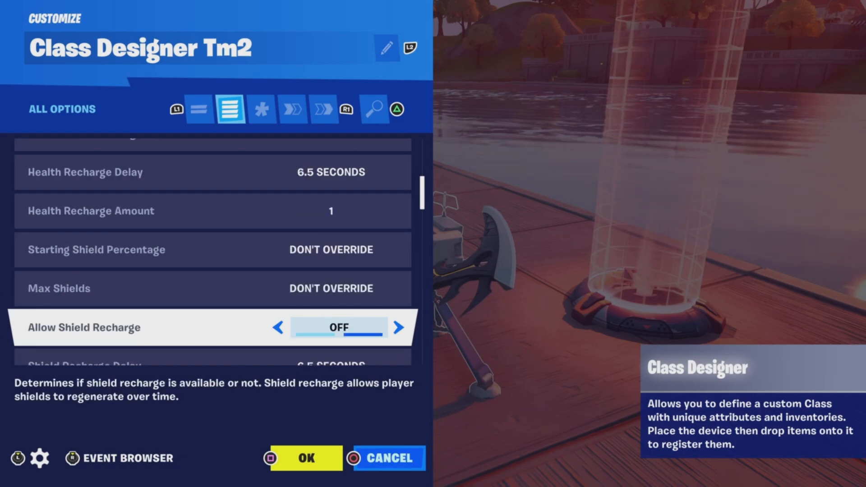
pyautogui.press('Down')
pyautogui.press('Down')
pyautogui.press('Down')
pyautogui.press('Down')
pyautogui.press('Down')
pyautogui.press('Down')
pyautogui.press('Down')
pyautogui.press('Down')
pyautogui.press('Down')
pyautogui.press('Down')
pyautogui.press('Down')
pyautogui.press('Down')
pyautogui.press('Down')
pyautogui.press('Down')
pyautogui.press('Down')
pyautogui.press('Down')
pyautogui.press('Down')
pyautogui.press('Down')
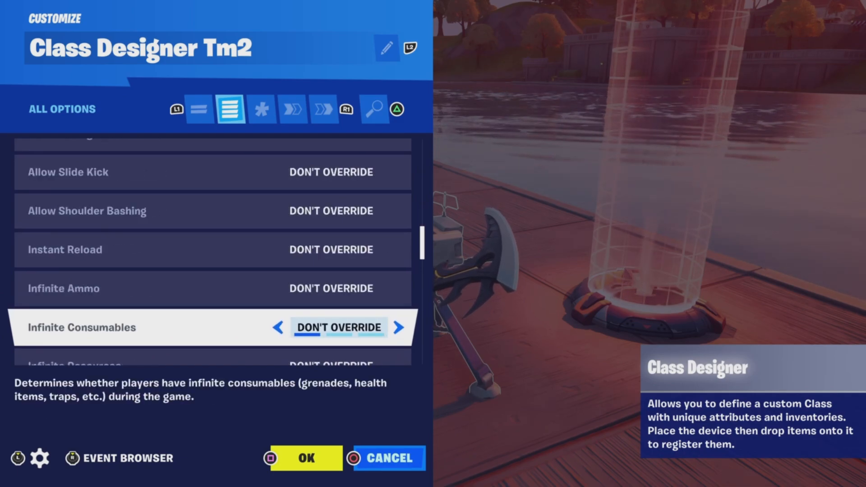
pyautogui.press('Down')
pyautogui.press('Down')
pyautogui.press('Down')
pyautogui.press('Down')
pyautogui.press('Down')
# Review Class Designer Tm2's modified Class Name and Class Identifier options
pyautogui.press('e')
pyautogui.press('e')
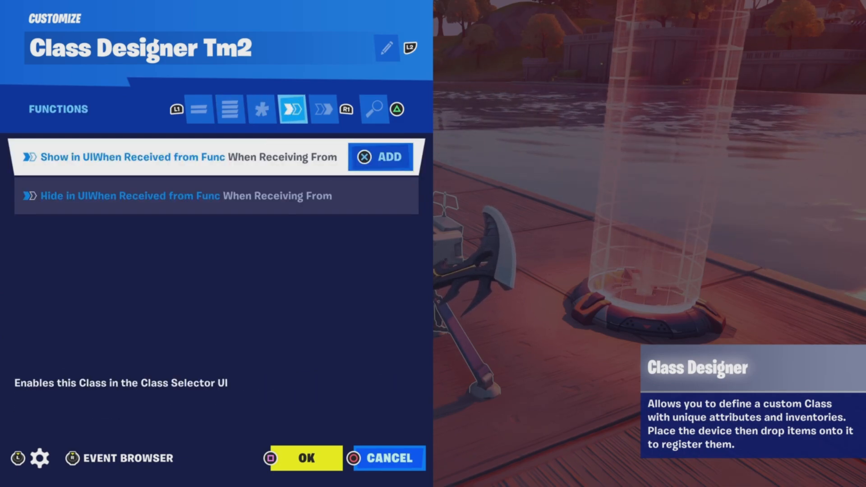
pyautogui.press('q')
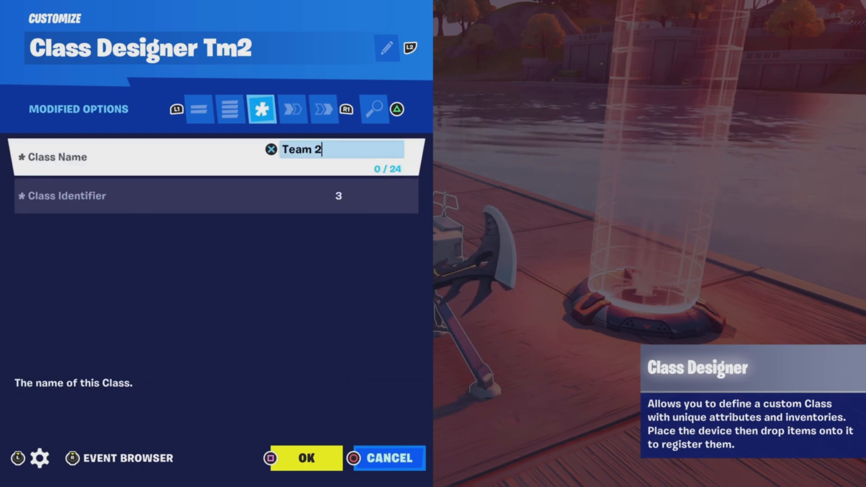
pyautogui.press('Down')
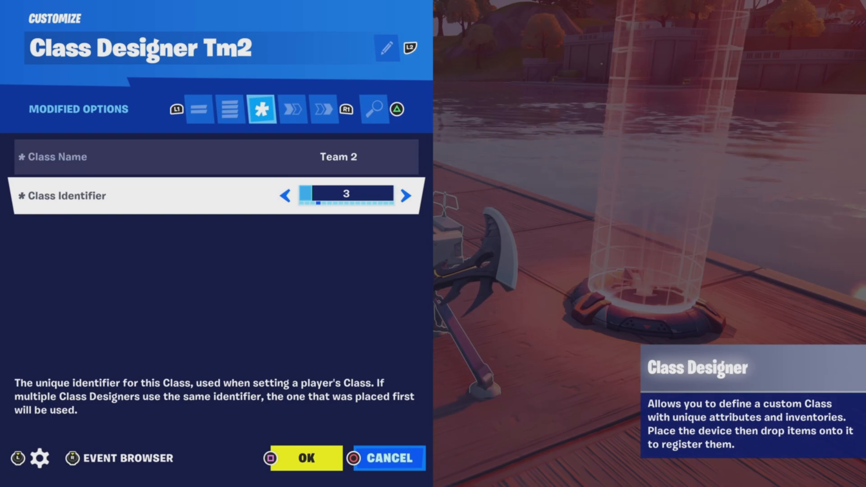
# Check Class Designer Tm2's functions and events for bindings, then close the device
pyautogui.press('R1')
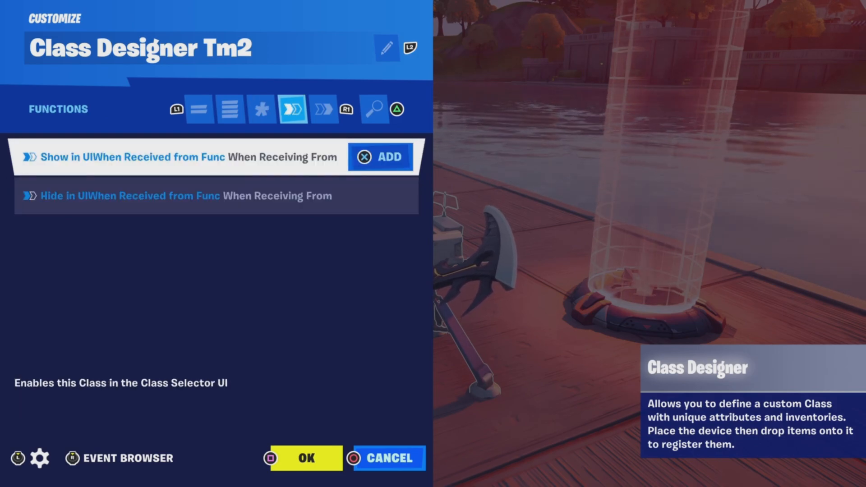
pyautogui.press('R1')
pyautogui.press('L1')
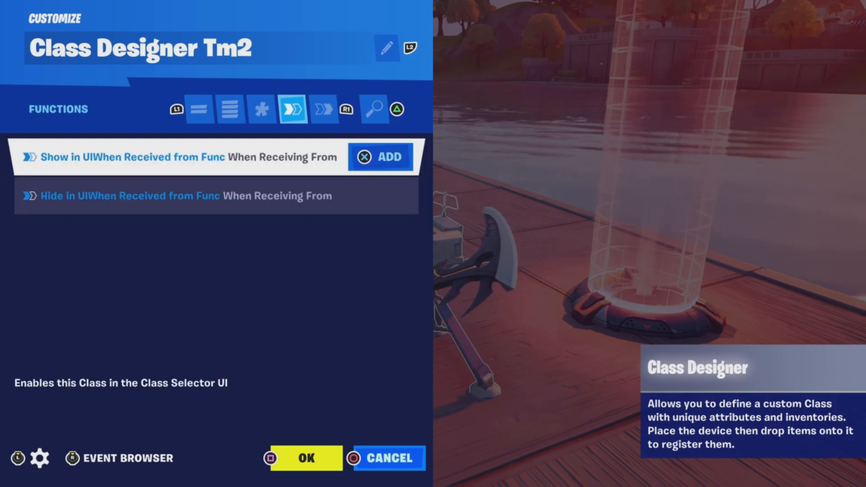
pyautogui.press('R1')
pyautogui.press('Escape')
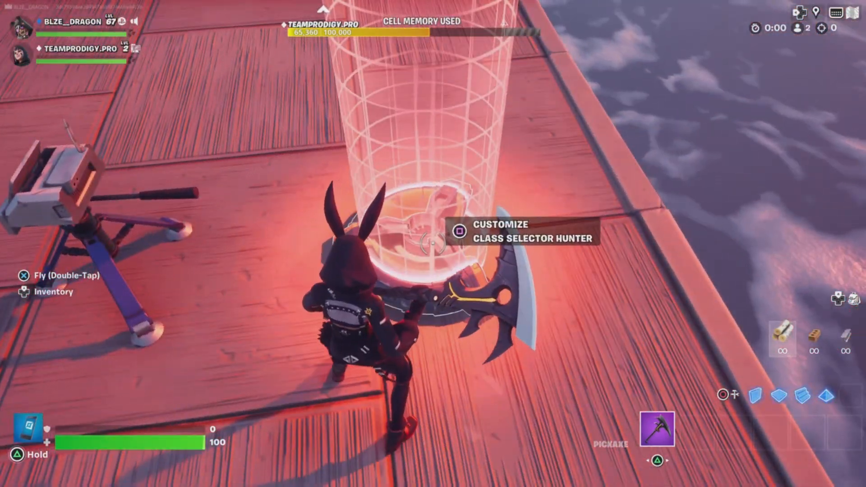
# Open Class Selector Hunter and examine Class to Switch to, Team to Switch to, Activating Team and Time to Switch
pyautogui.press('square')
pyautogui.press('L1')
pyautogui.press('L1')
pyautogui.press('L1')
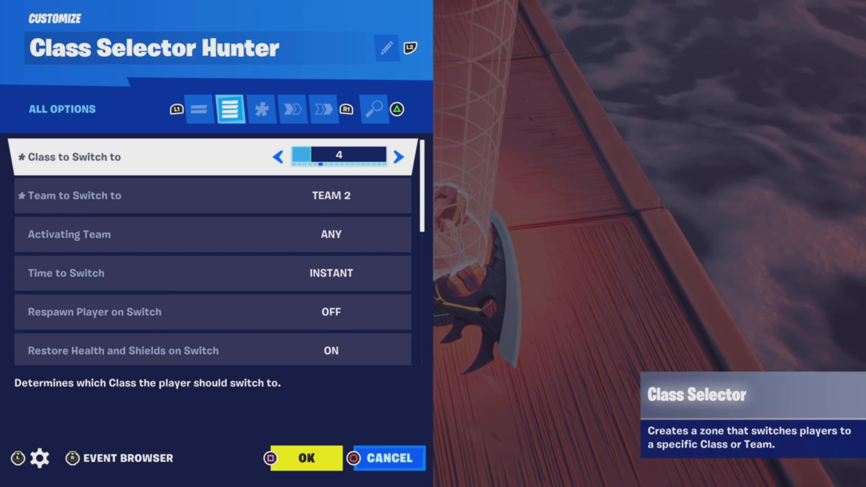
pyautogui.press('Down')
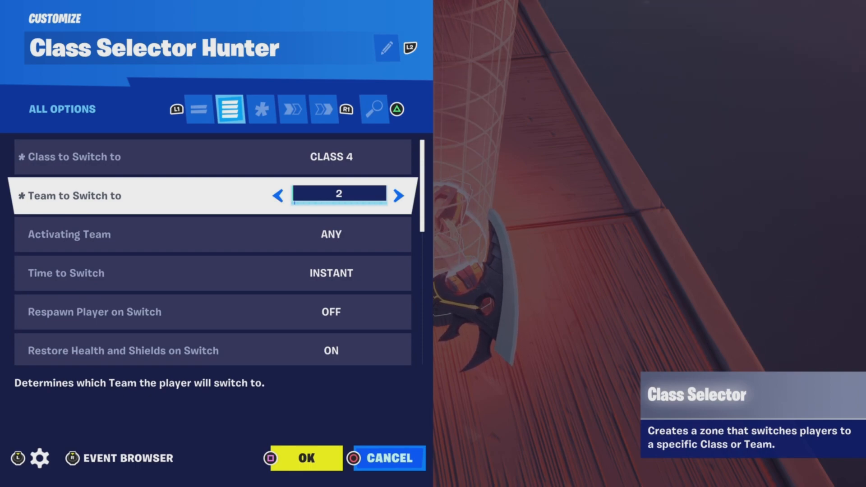
pyautogui.press('Down')
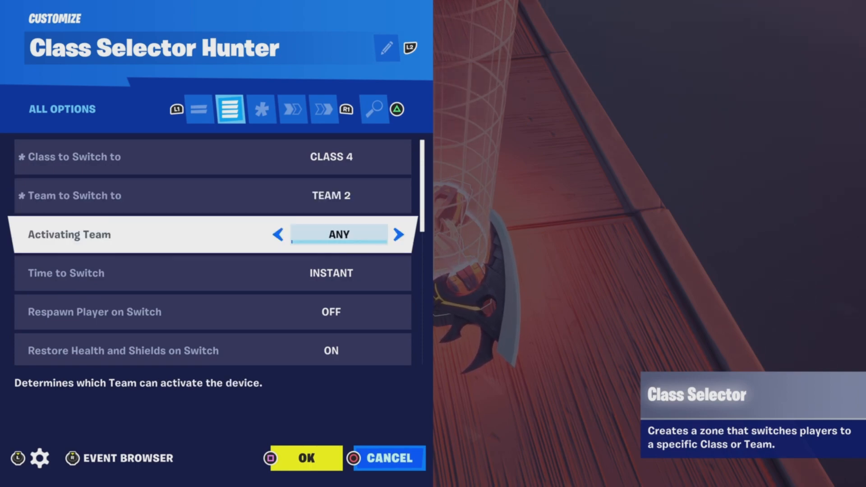
pyautogui.press('Down')
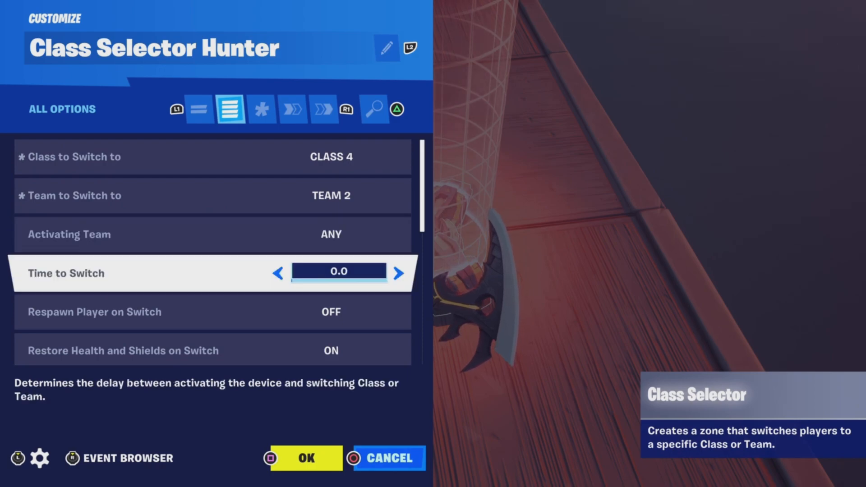
# Examine the Hunter class selector's respawn, health restore, volume, visibility, accent color, phase, audio and VFX activation options
pyautogui.press('Down')
pyautogui.press('Down')
pyautogui.press('Down')
pyautogui.press('Down')
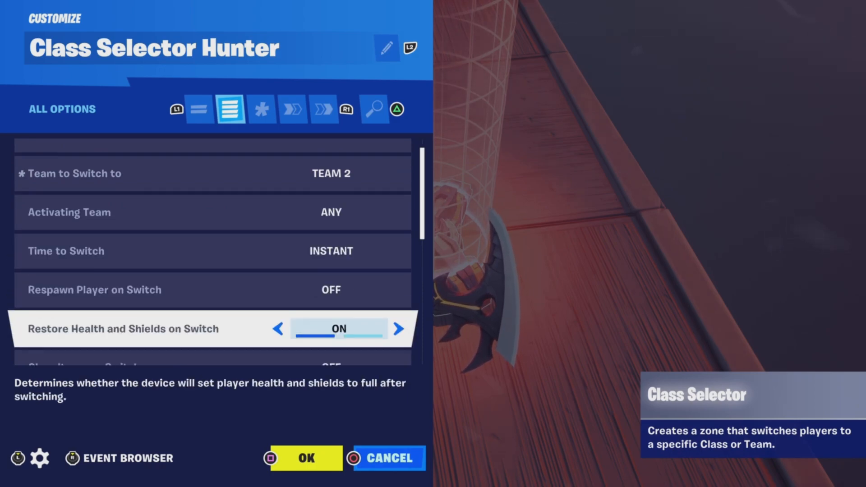
pyautogui.press('Down')
pyautogui.press('Down')
pyautogui.press('Down')
pyautogui.press('Down')
pyautogui.press('Down')
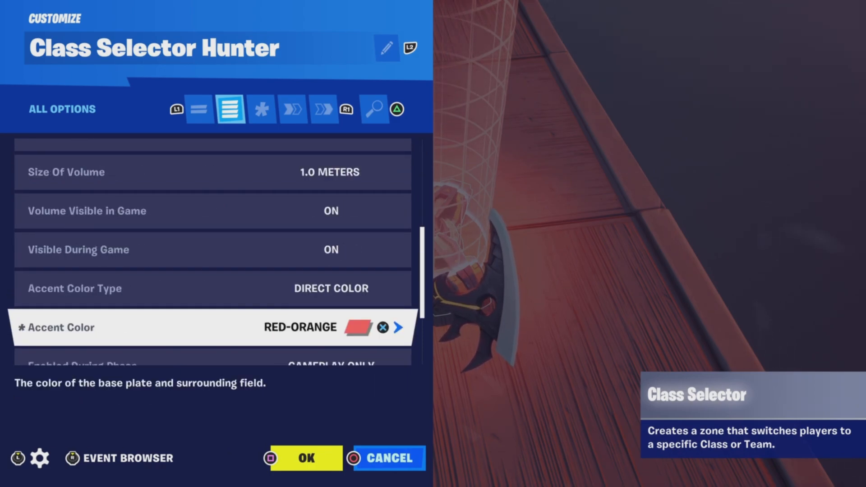
pyautogui.press('Down')
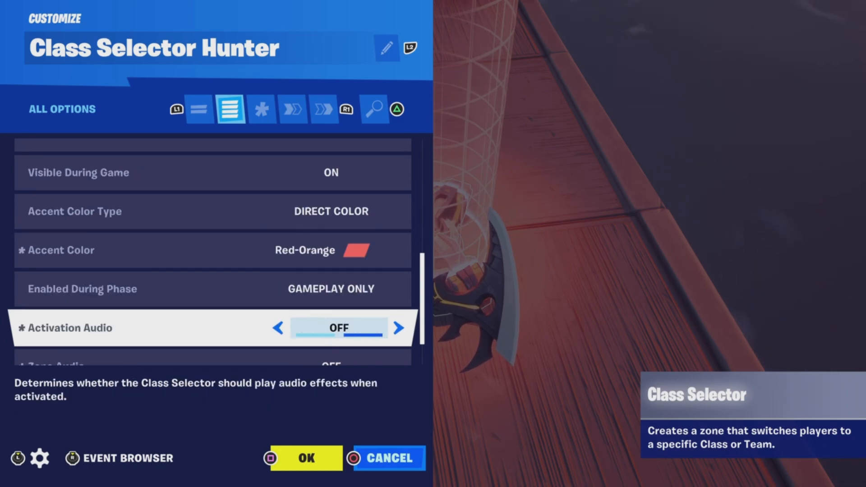
pyautogui.press('Down')
pyautogui.press('Down')
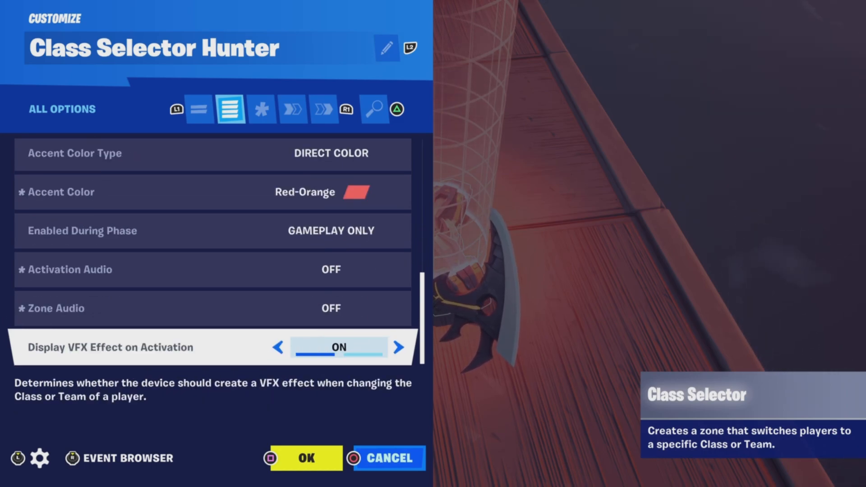
# Review the Hunter class selector's functions and the trigger event bound to Change Player to Team and Class
pyautogui.press('e')
pyautogui.press('e')
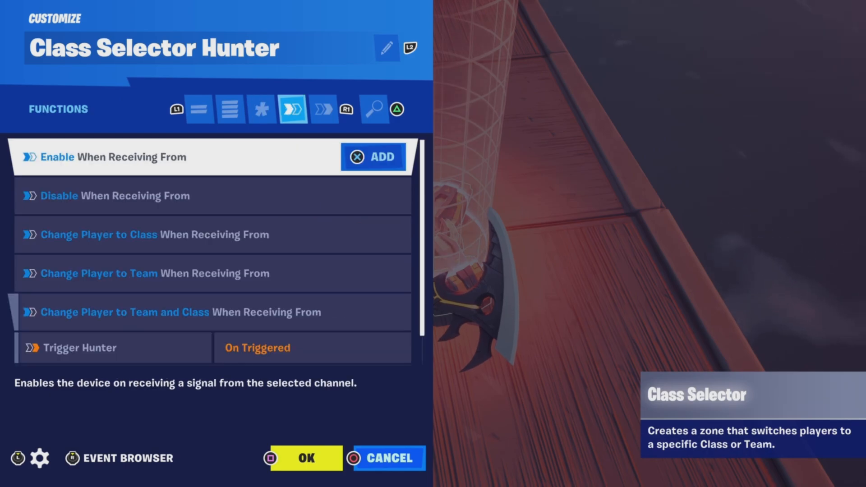
pyautogui.press('Down')
pyautogui.press('Down')
pyautogui.press('Down')
pyautogui.press('Down')
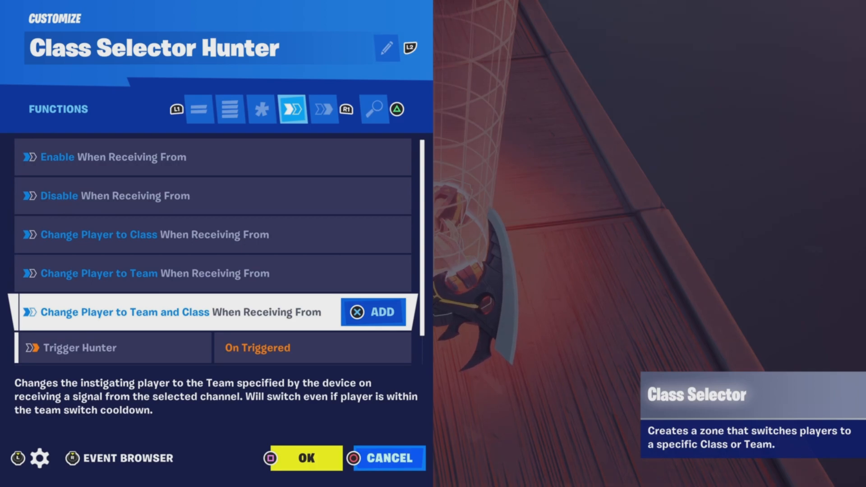
pyautogui.press('Down')
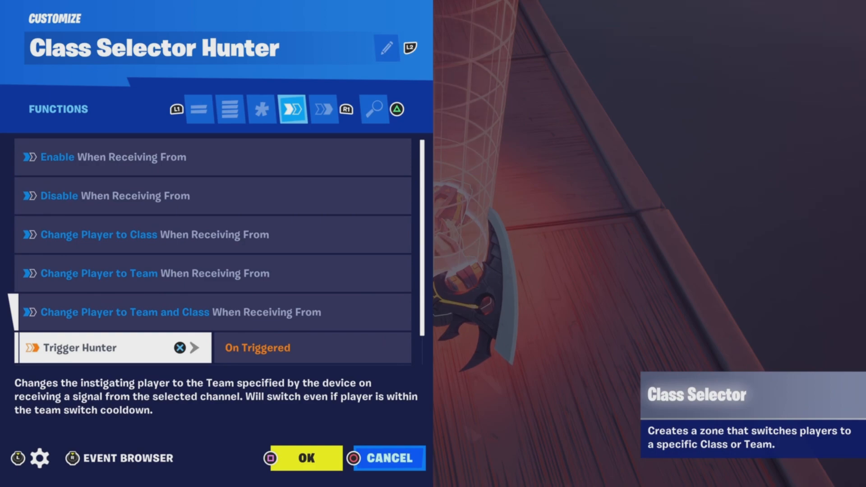
# Check the Hunter class selector's Change Selector Team function and its class and team switched events, then close the device
pyautogui.press('Up')
pyautogui.press('Down')
pyautogui.press('Down')
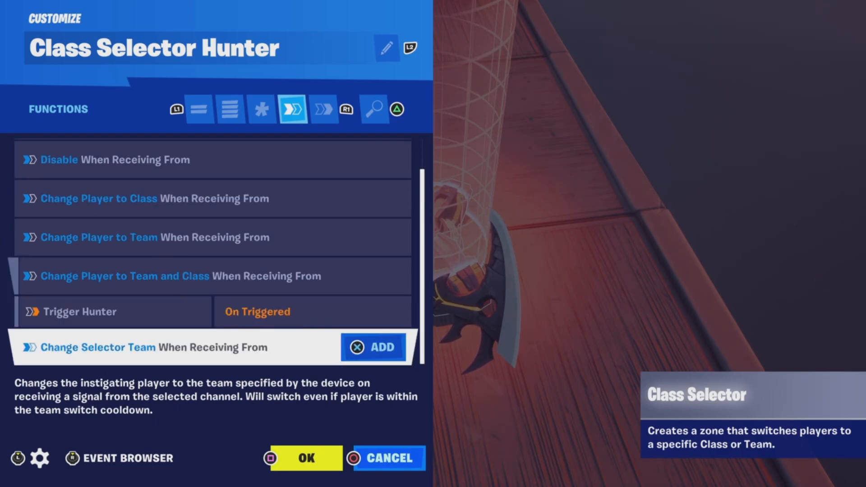
pyautogui.press('Up')
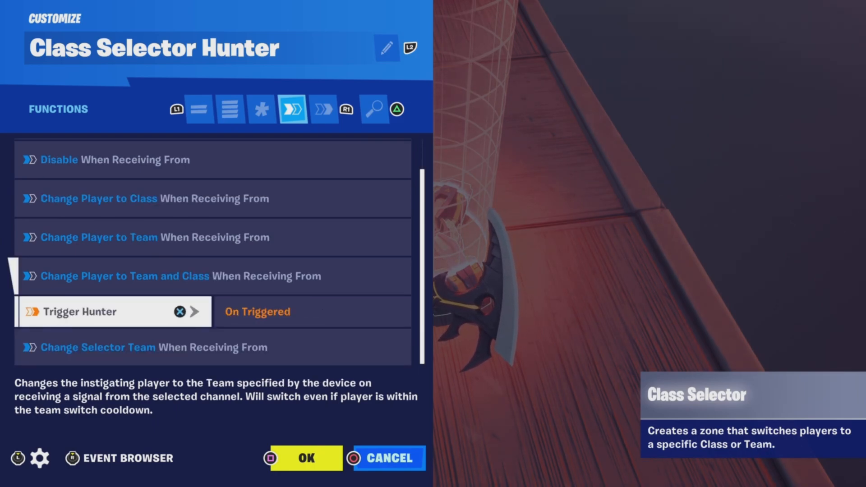
pyautogui.press('Down')
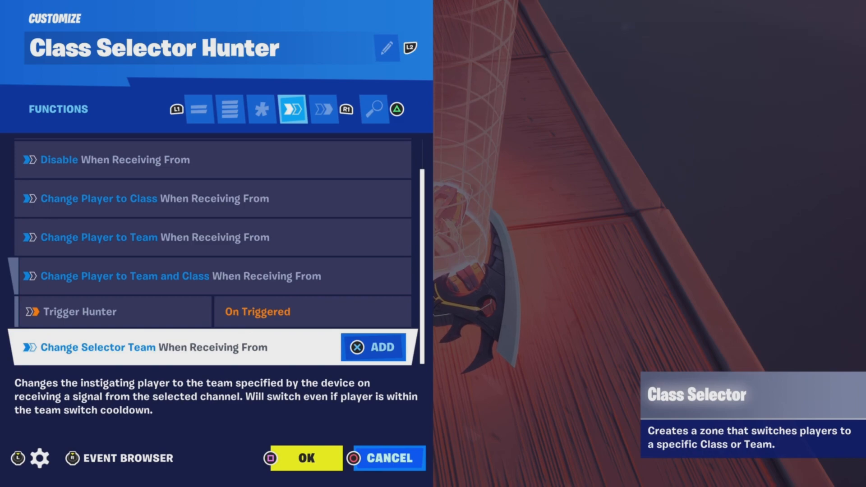
pyautogui.press('e')
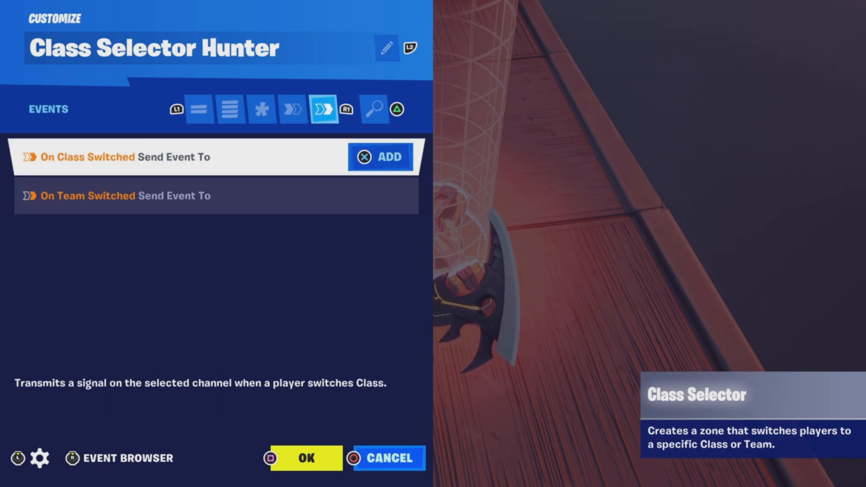
pyautogui.press('Escape')
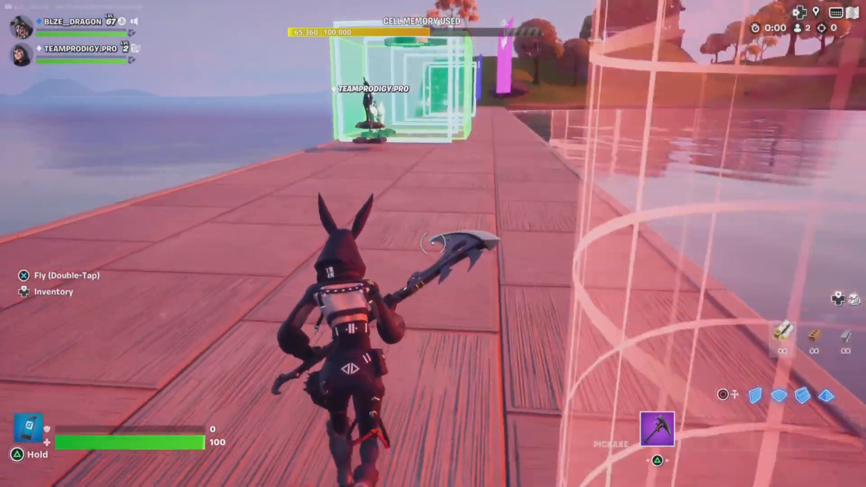
# Fly along the walkway to the Pregame box and open the settings of Player Spawner Pregame
pyautogui.press('space')
pyautogui.press('space')
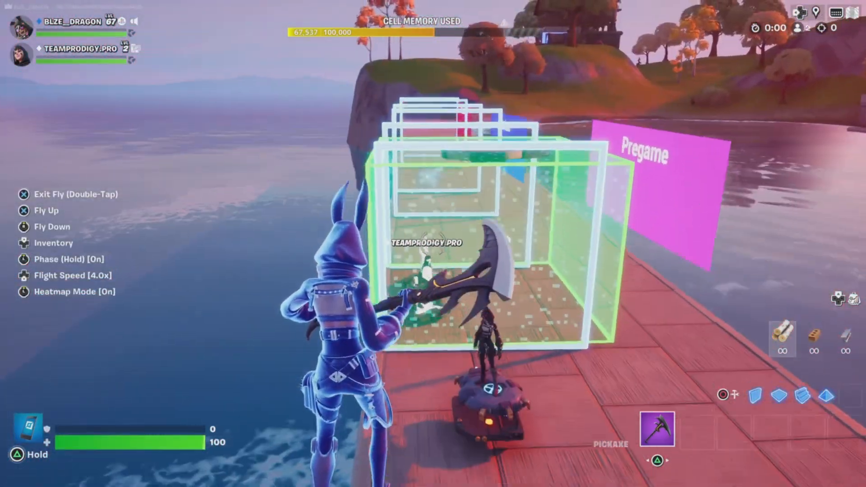
pyautogui.press('space')
pyautogui.press('space')
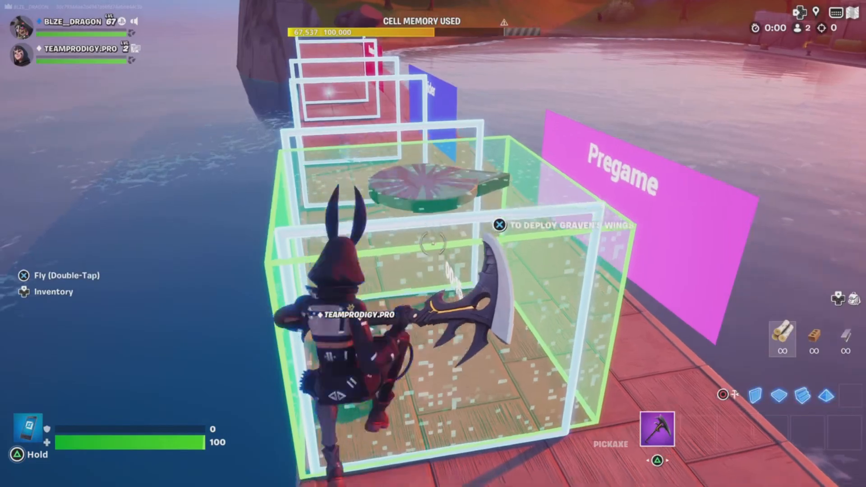
pyautogui.press('w')
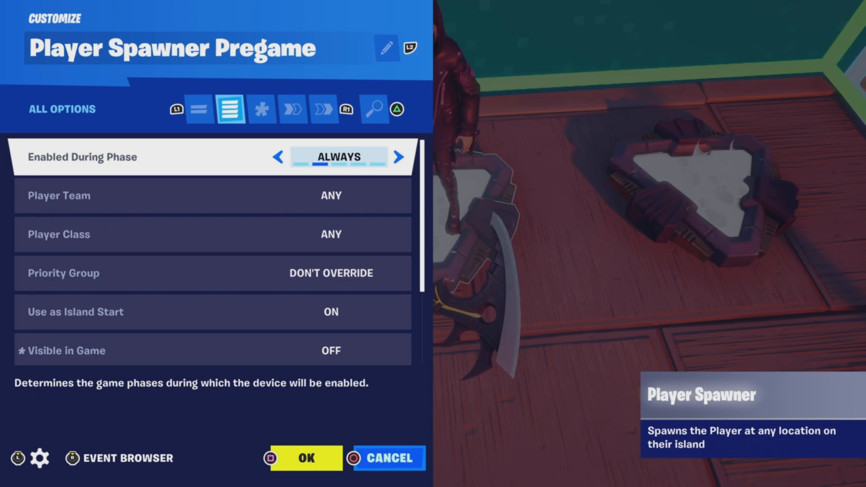
# Examine the pregame spawner's team, class, priority group, island start, visibility, audio and enemy range options
pyautogui.press('Down')
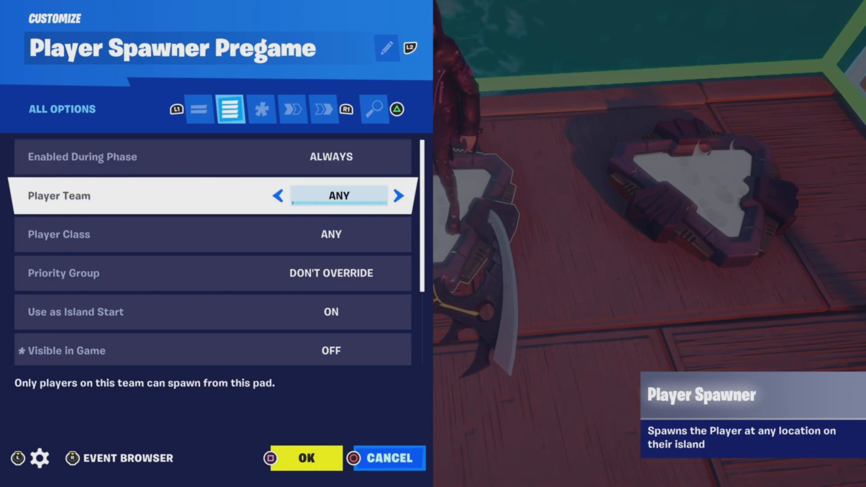
pyautogui.press('Down')
pyautogui.press('Down')
pyautogui.press('Down')
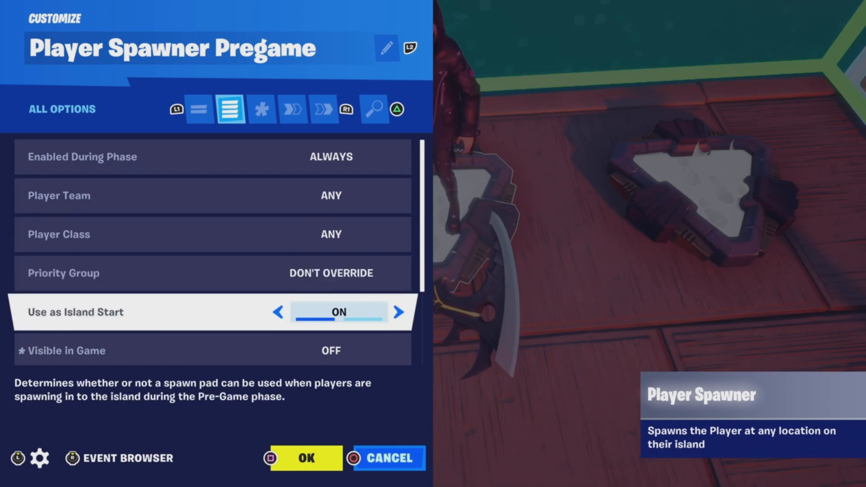
pyautogui.press('Down')
pyautogui.press('Down')
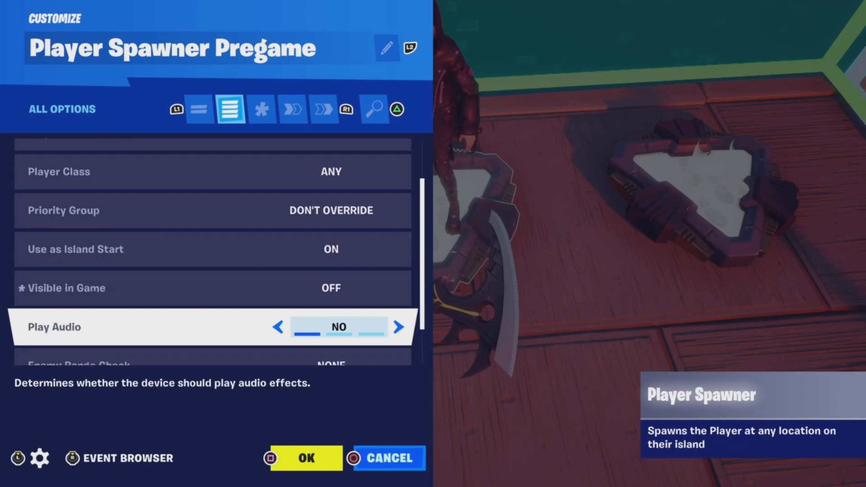
pyautogui.press('Down')
pyautogui.press('Down')
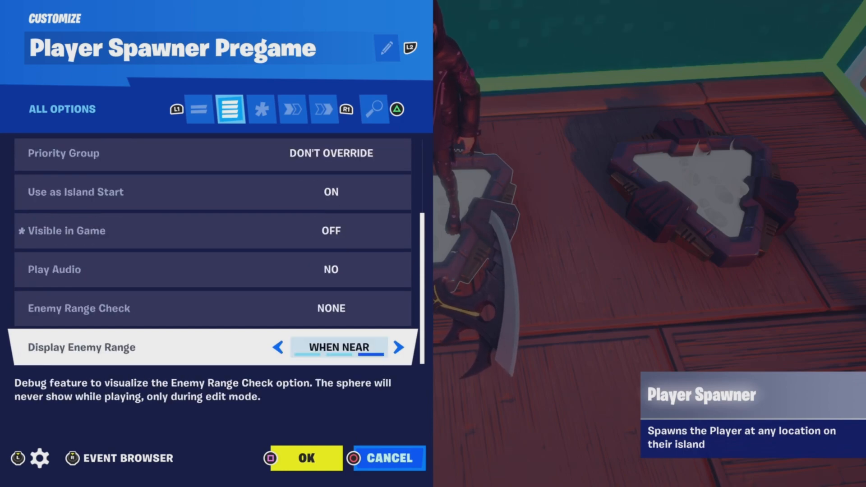
# Review the pregame spawner's modified options, functions and On Player Spawned event bindings, then close the device
pyautogui.press('e')
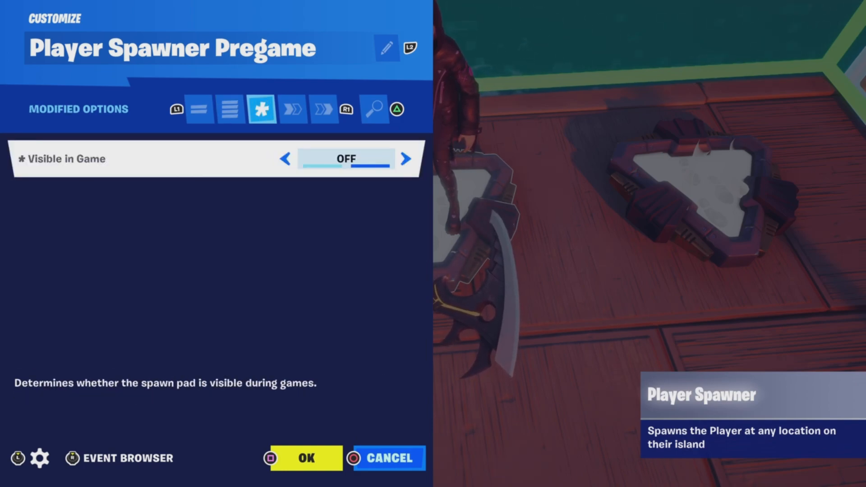
pyautogui.press('e')
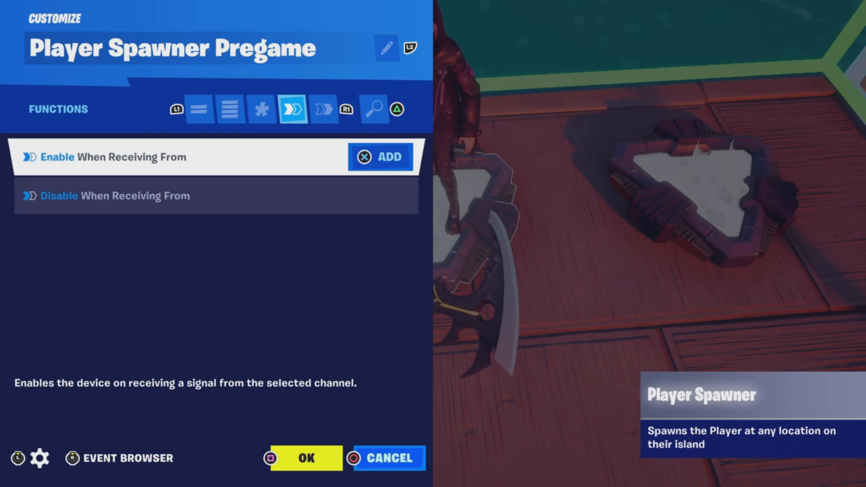
pyautogui.press('e')
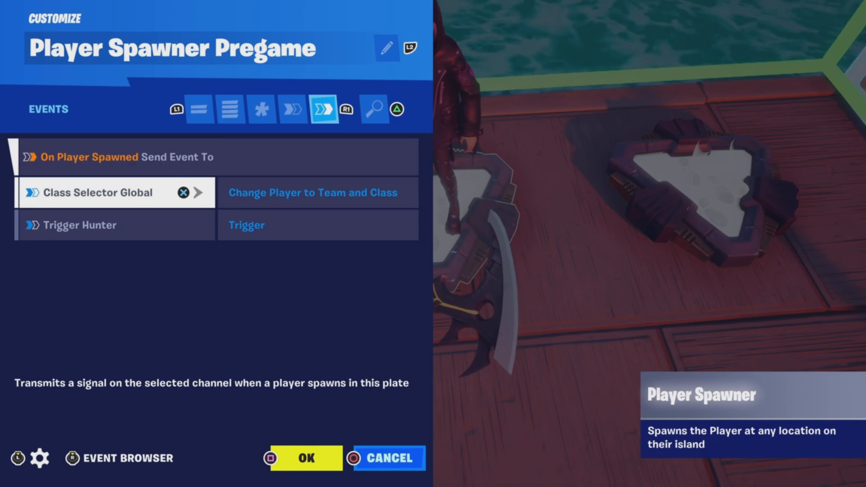
pyautogui.press('Down')
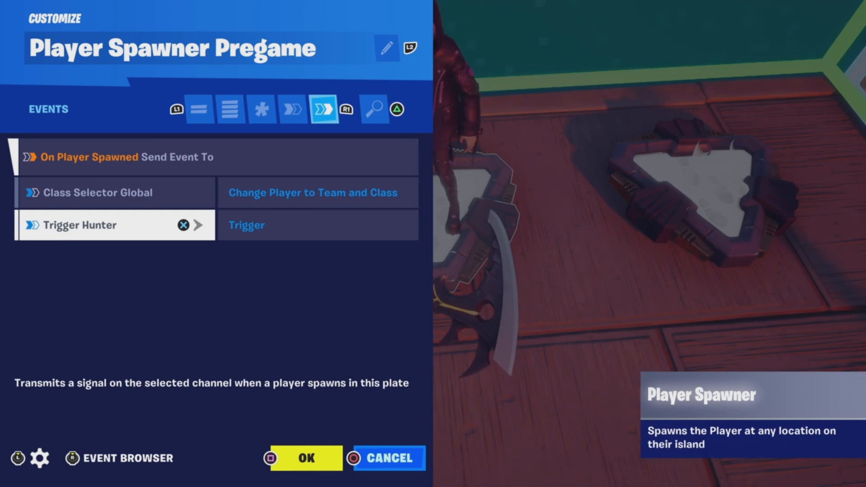
pyautogui.press('Escape')
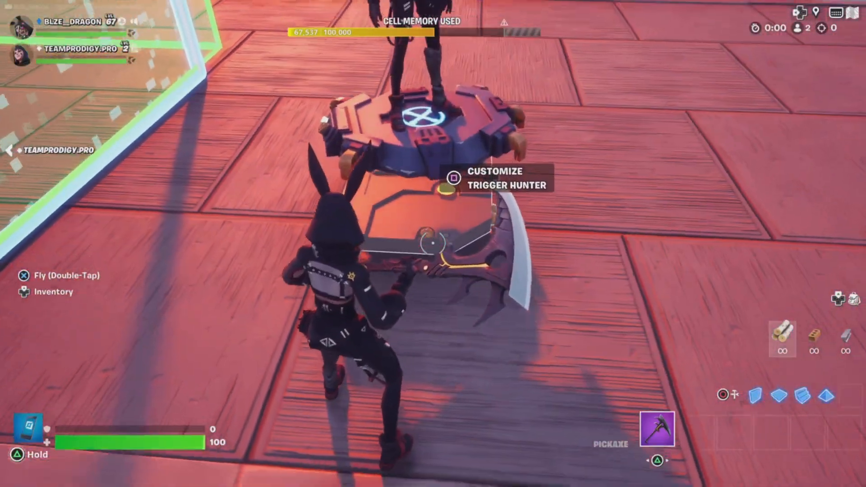
# Open Trigger Hunter and examine its activating team and class, invert selection, visibility and Enabled on Game Start options
pyautogui.press('e')
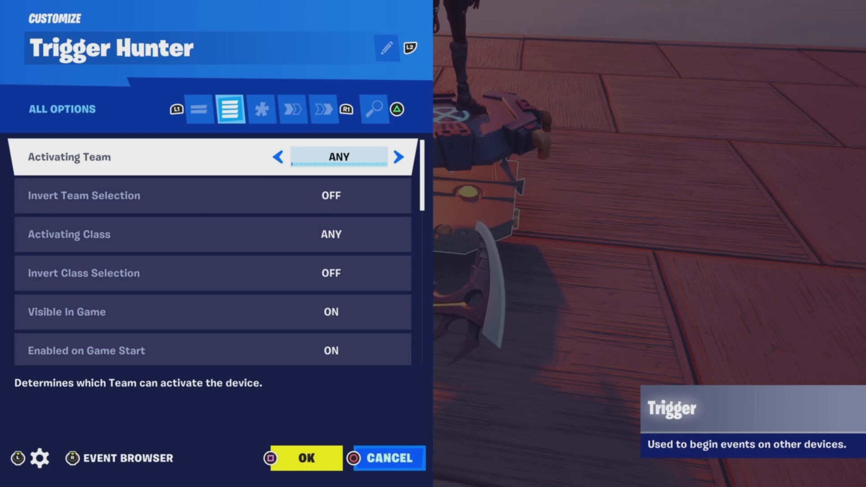
pyautogui.press('Down')
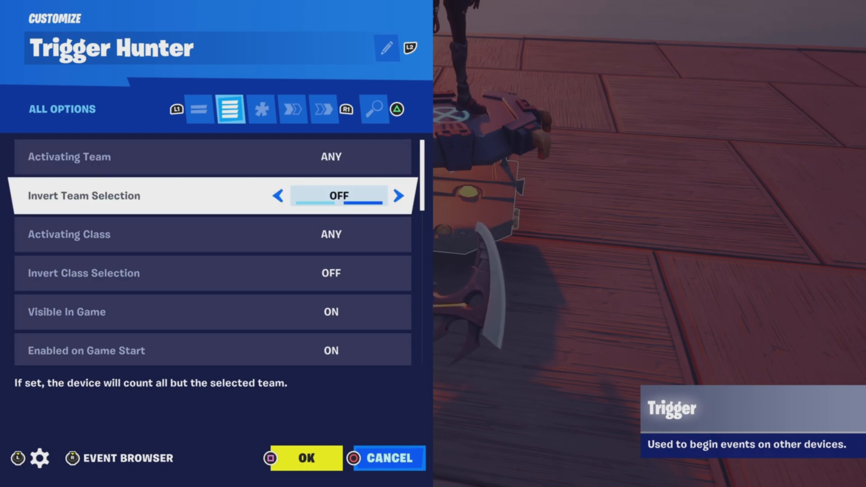
pyautogui.press('Down')
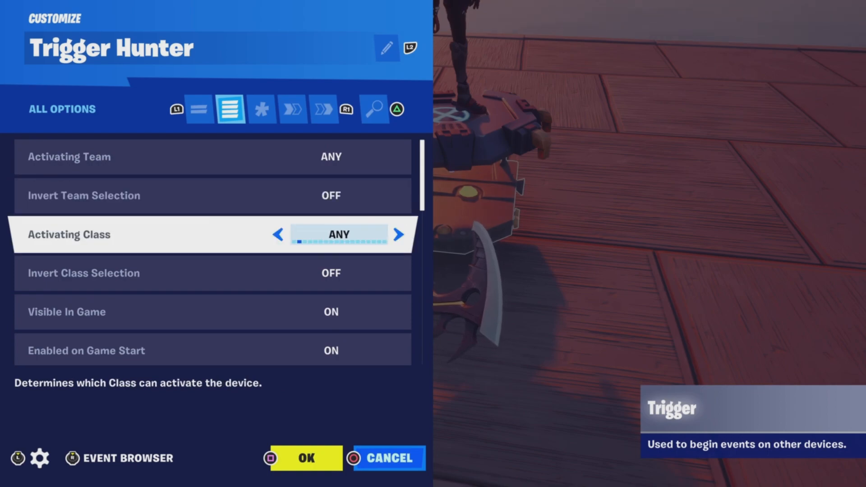
pyautogui.press('Down')
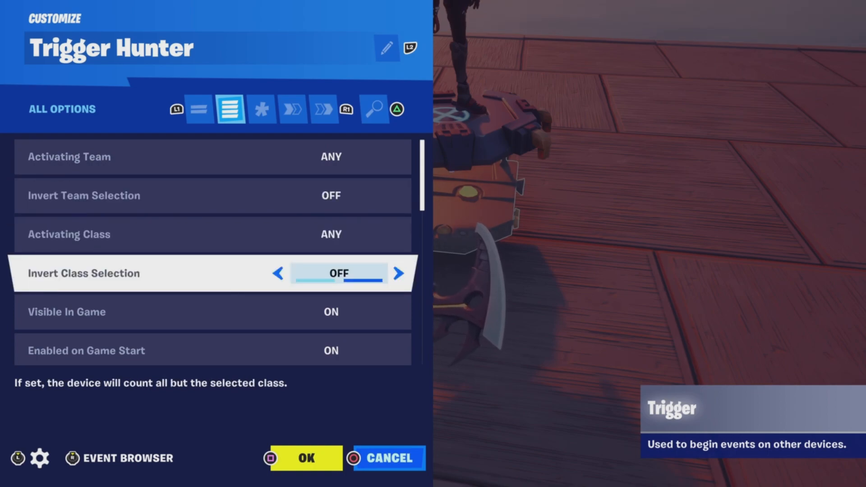
pyautogui.press('Down')
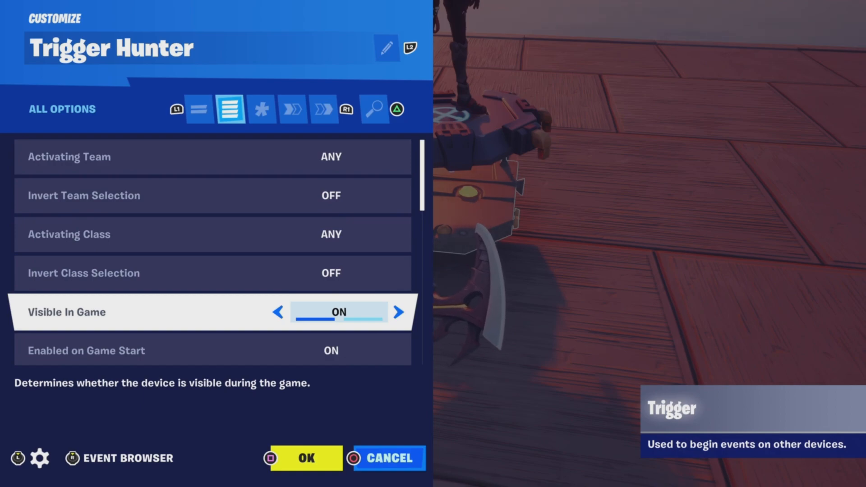
pyautogui.press('Down')
pyautogui.press('Up')
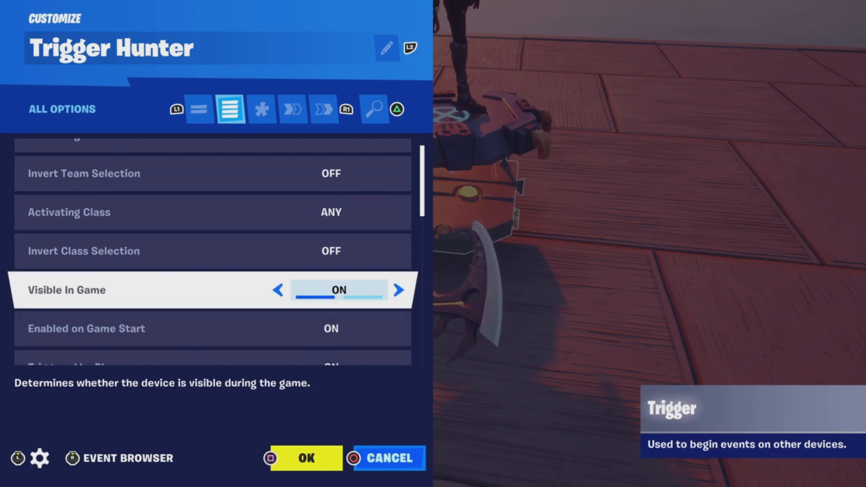
pyautogui.press('Down')
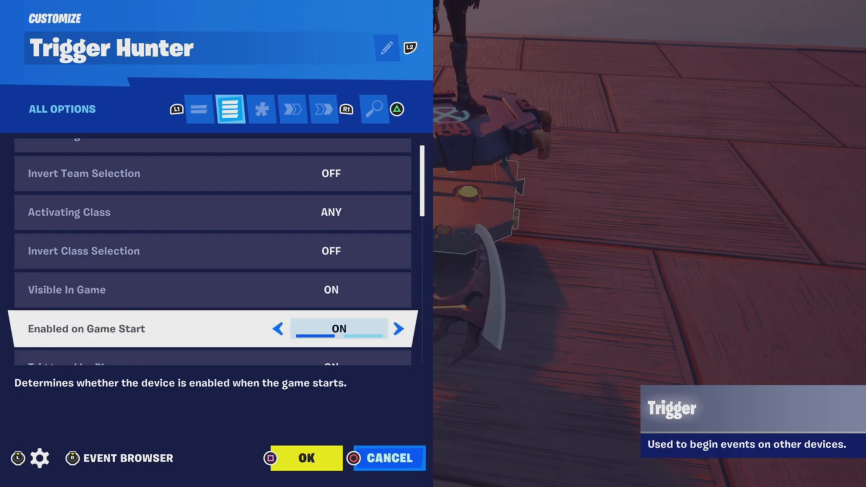
# Examine Trigger Hunter's Triggered by options, Activate on Game Phase, Times Can Trigger and Trigger Delay
pyautogui.press('Down')
pyautogui.press('Down')
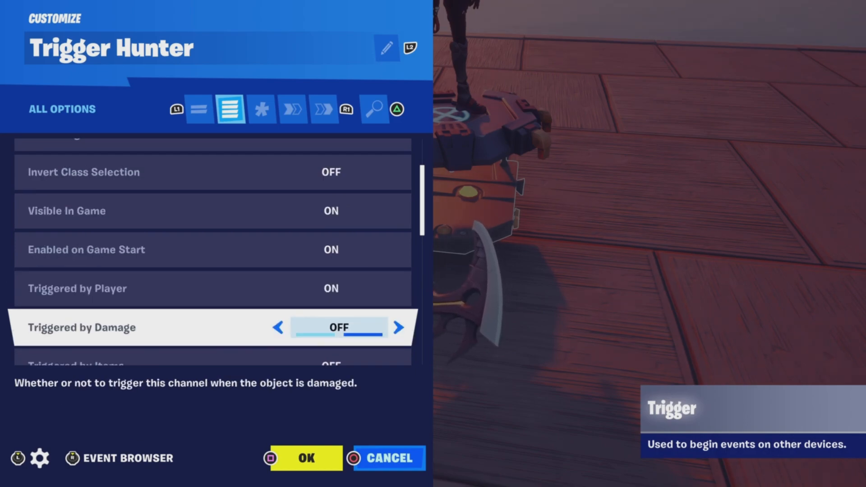
pyautogui.press('Down')
pyautogui.press('Down')
pyautogui.press('Down')
pyautogui.press('Down')
pyautogui.press('Down')
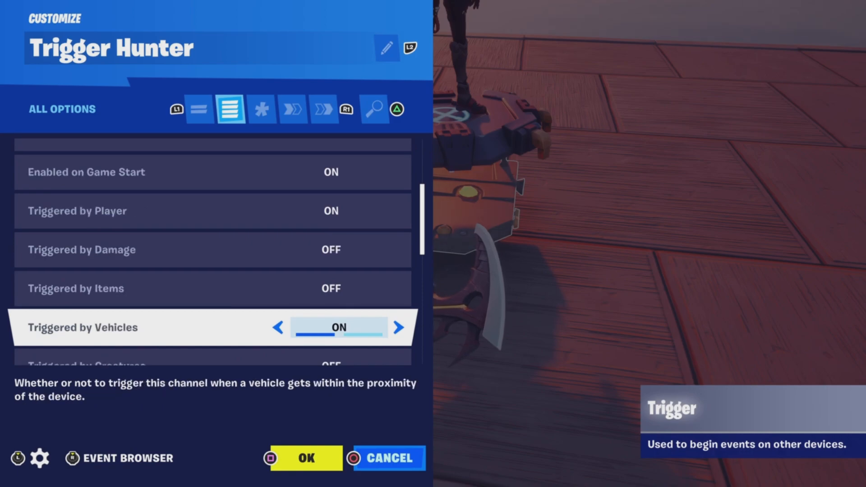
pyautogui.press('Down')
pyautogui.press('Down')
pyautogui.press('Down')
pyautogui.press('Down')
pyautogui.press('Down')
pyautogui.press('Down')
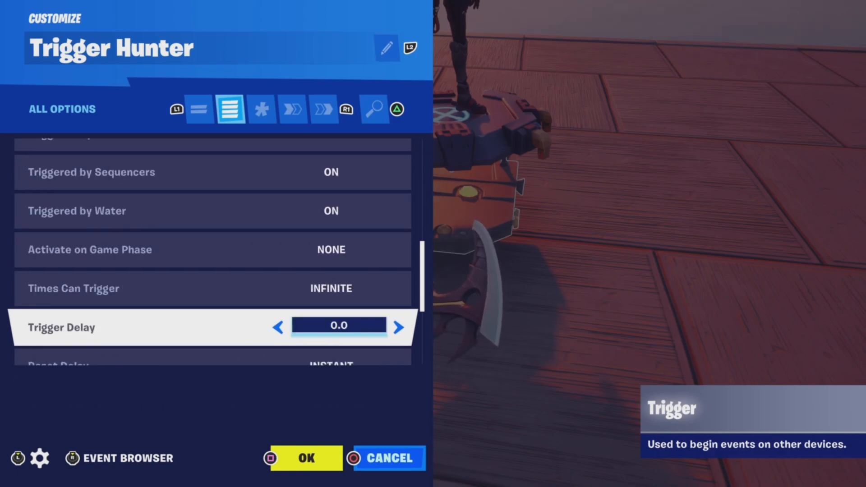
# Check Trigger Hunter's modified options and review its functions, including the spawner event bound to Trigger
pyautogui.press('Tab')
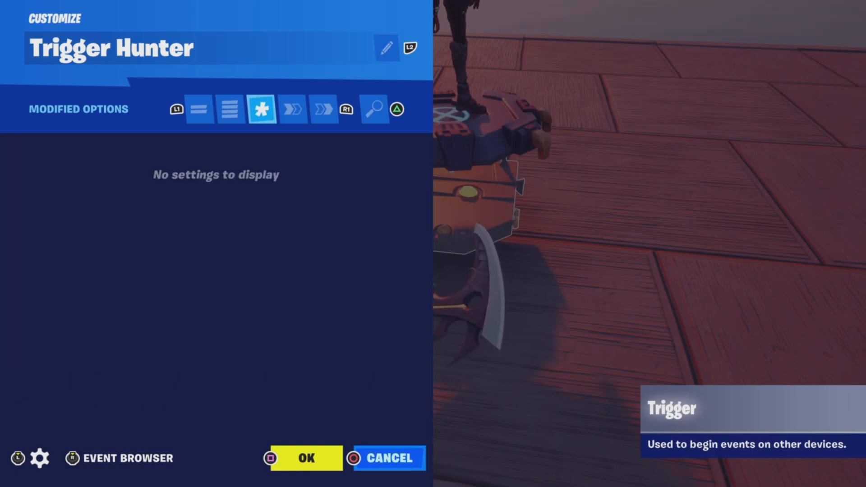
pyautogui.press('Tab')
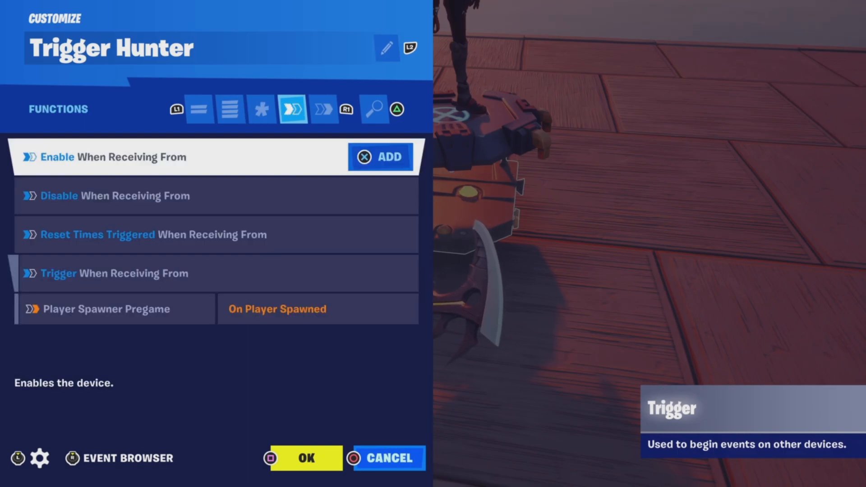
pyautogui.press('Down')
pyautogui.press('Down')
pyautogui.press('Down')
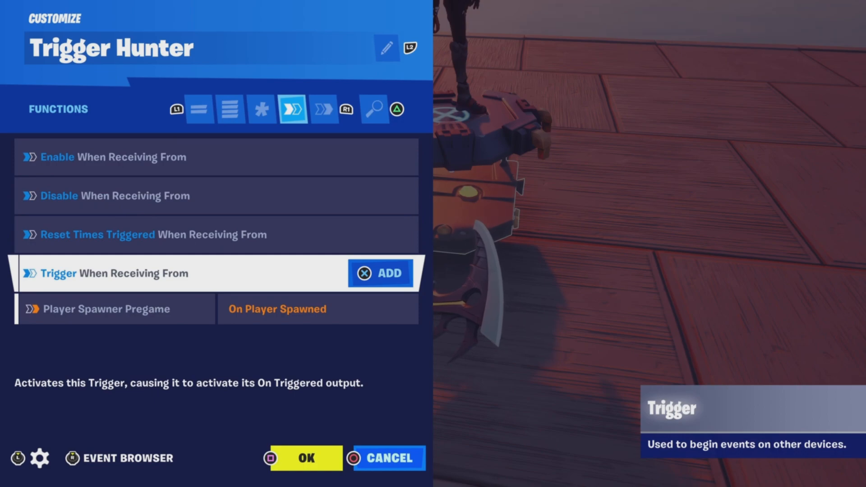
pyautogui.press('Down')
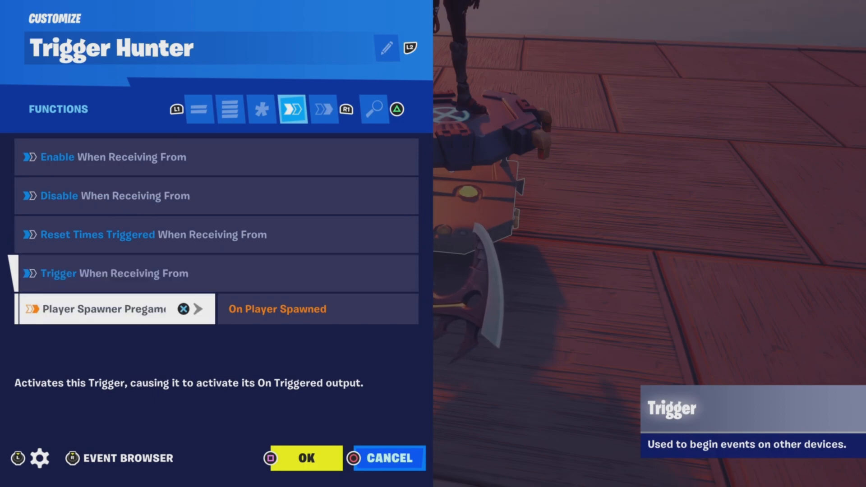
# Review the class selector and player reference functions bound to Trigger Hunter's On Triggered event
pyautogui.press('Tab')
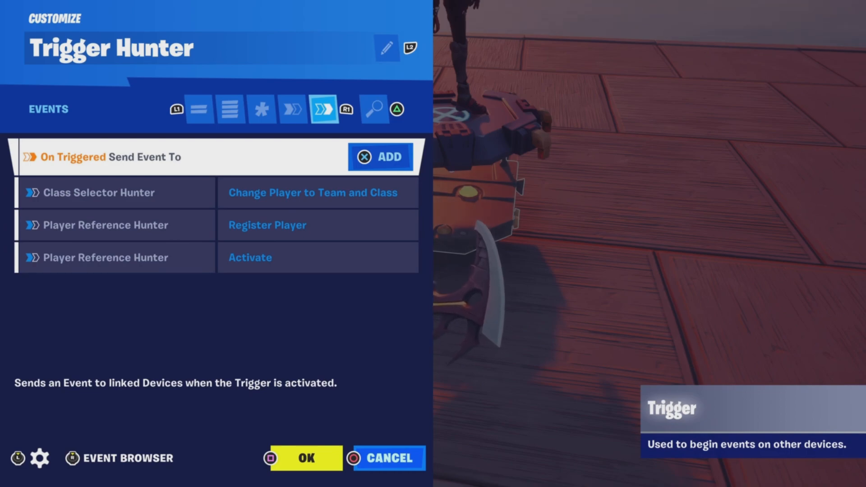
pyautogui.press('Down')
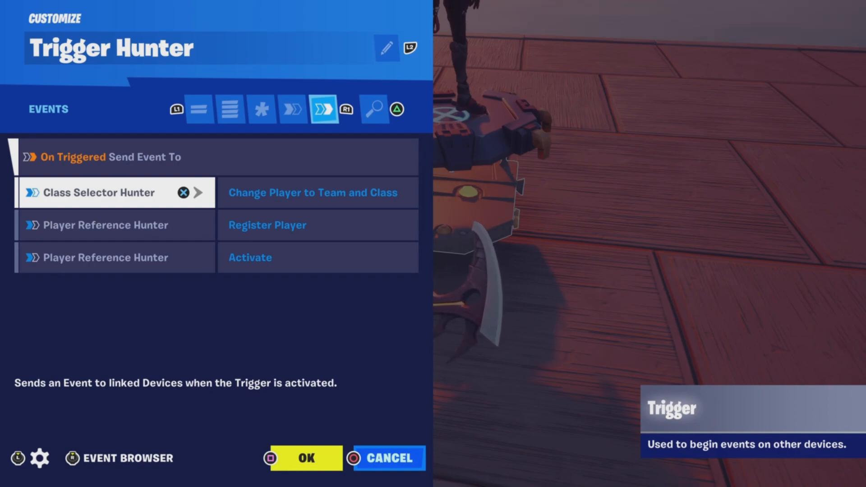
pyautogui.press('Down')
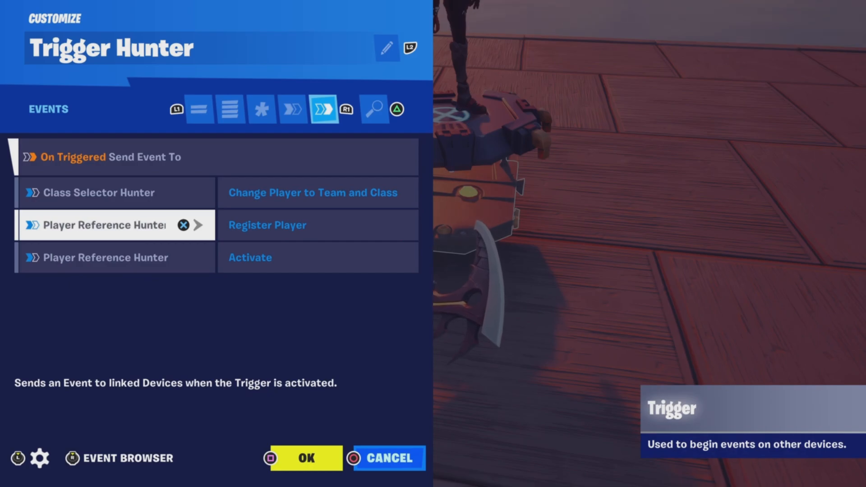
pyautogui.press('Down')
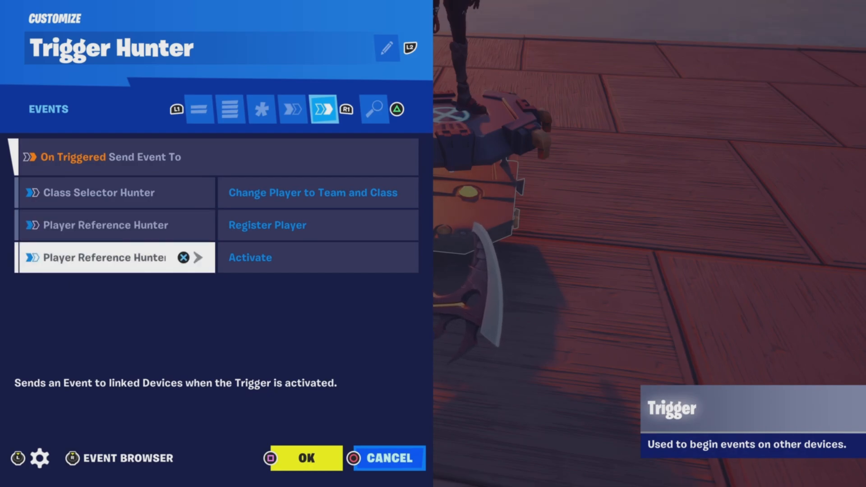
# Close Trigger Hunter and examine Player Spawner Pregame2's Enabled During Phase, Player Team, Player Class, Priority Group and Use as Island Start options
pyautogui.press('Escape')
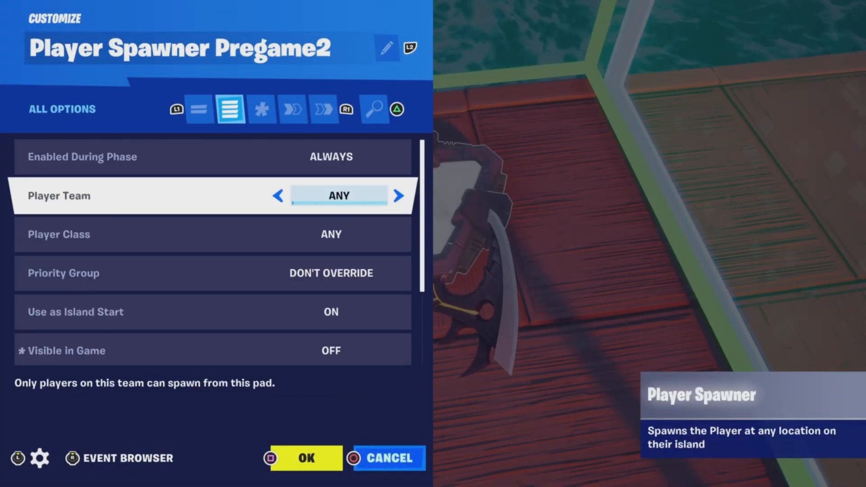
pyautogui.press('Up')
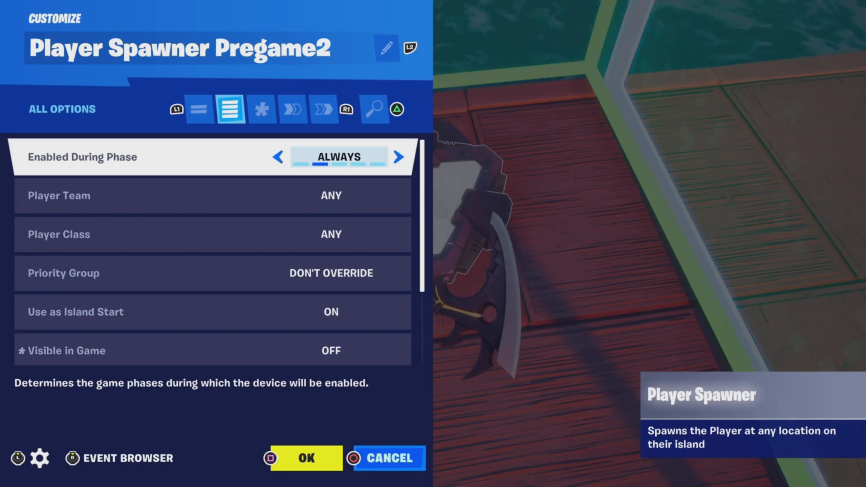
pyautogui.press('Down')
pyautogui.press('Down')
pyautogui.press('Up')
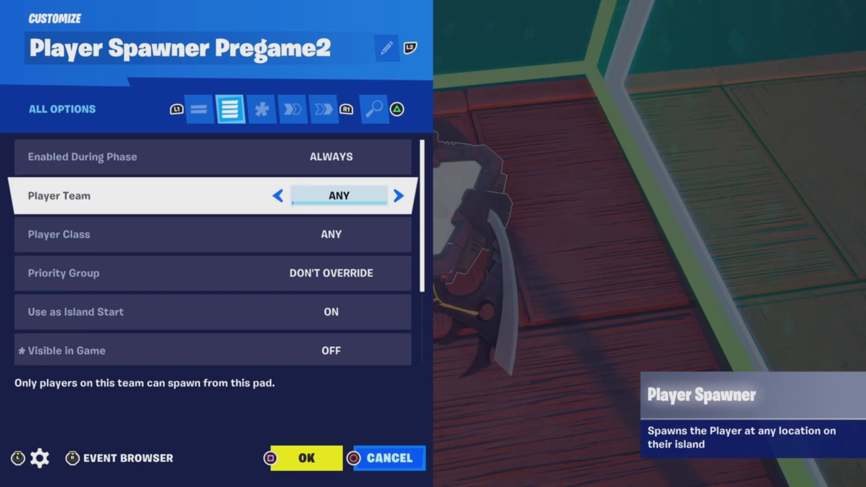
pyautogui.press('Down')
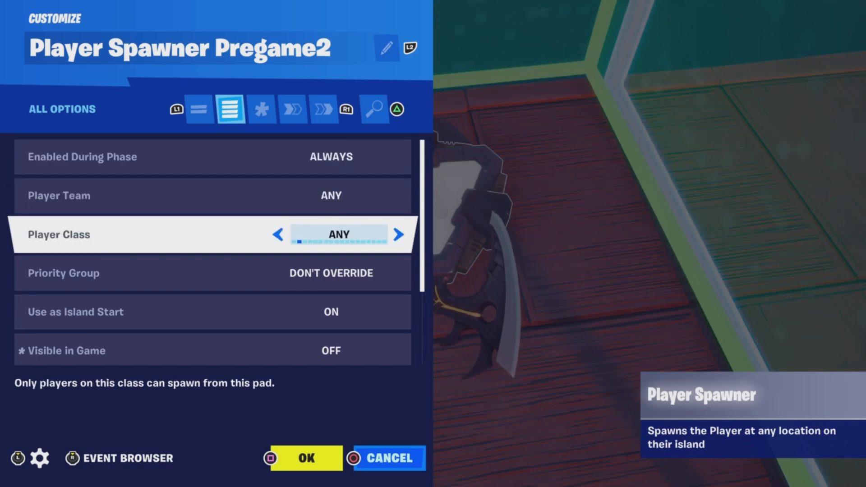
pyautogui.press('Down')
pyautogui.press('Down')
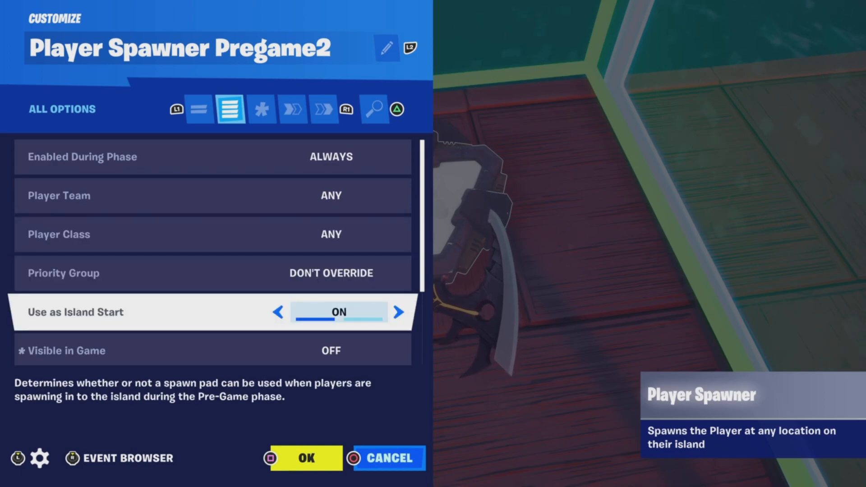
# Examine Player Spawner Pregame2's visibility, audio and enemy range options, and check its functions and events for bindings
pyautogui.press('Down')
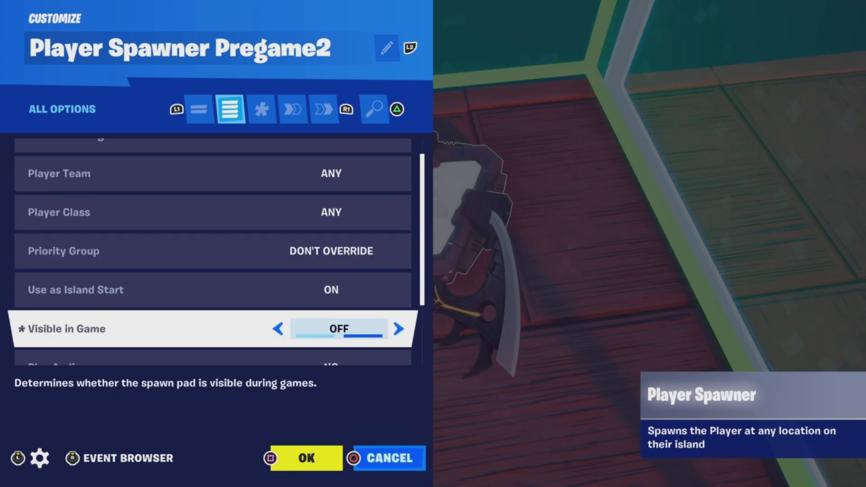
pyautogui.press('Down')
pyautogui.press('Down')
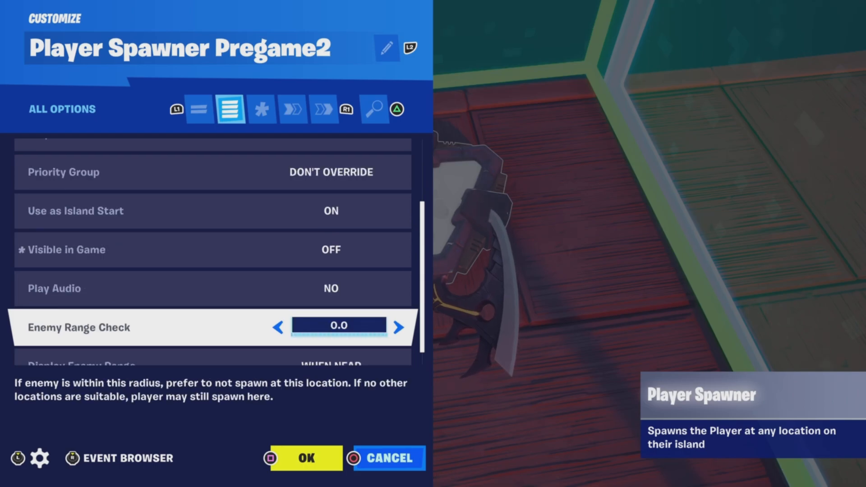
pyautogui.press('Down')
pyautogui.press('e')
pyautogui.press('e')
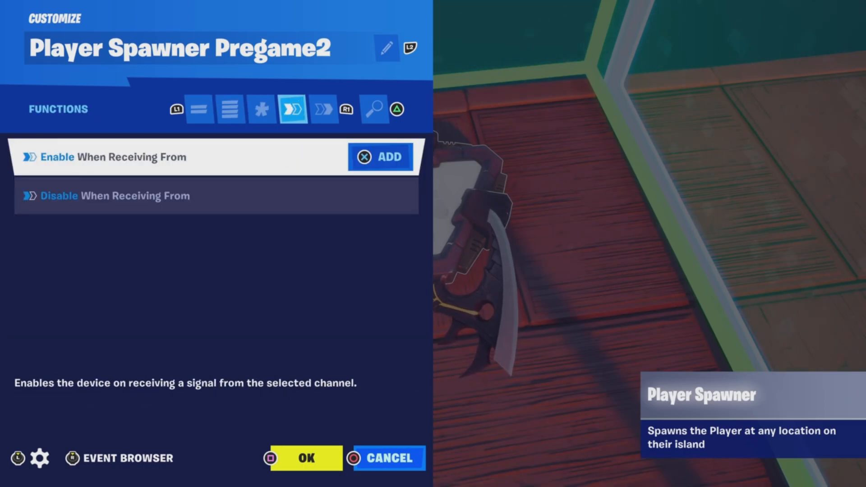
pyautogui.press('e')
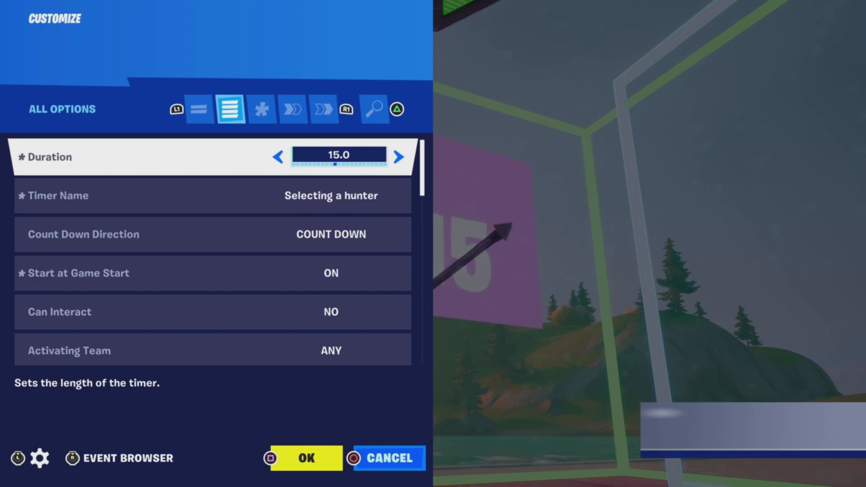
# Examine the "Selecting a hunter" timer's duration, name, count direction, Start at Game Start, Can Interact and Activating Team options
pyautogui.press('Down')
pyautogui.press('Up')
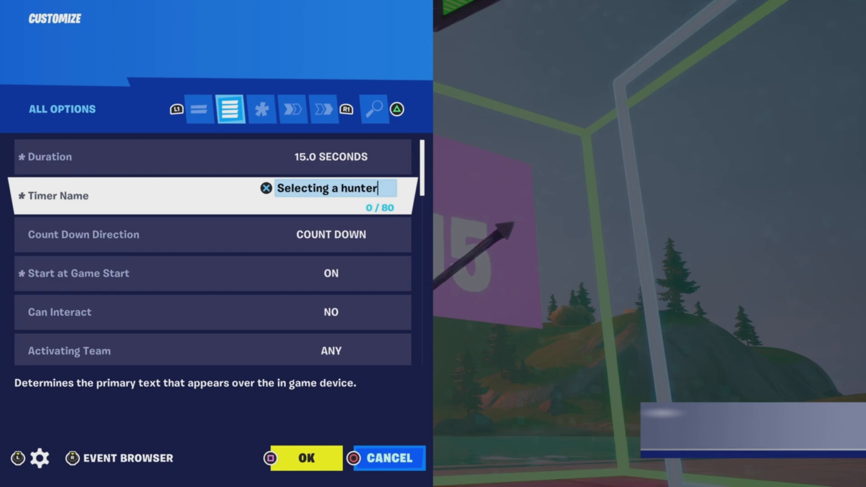
pyautogui.press('Down')
pyautogui.press('Down')
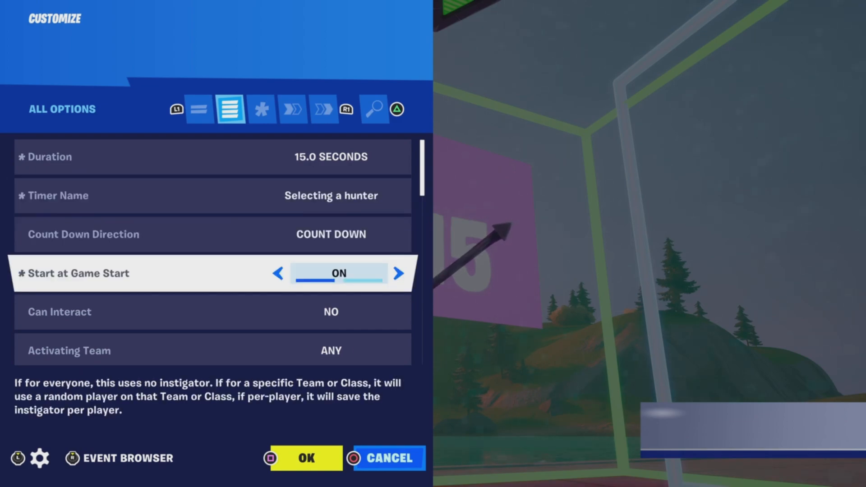
pyautogui.press('Down')
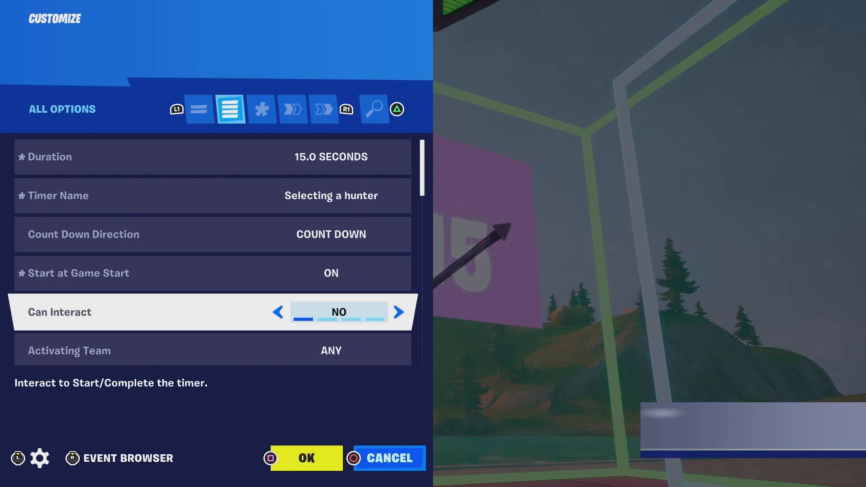
pyautogui.press('Down')
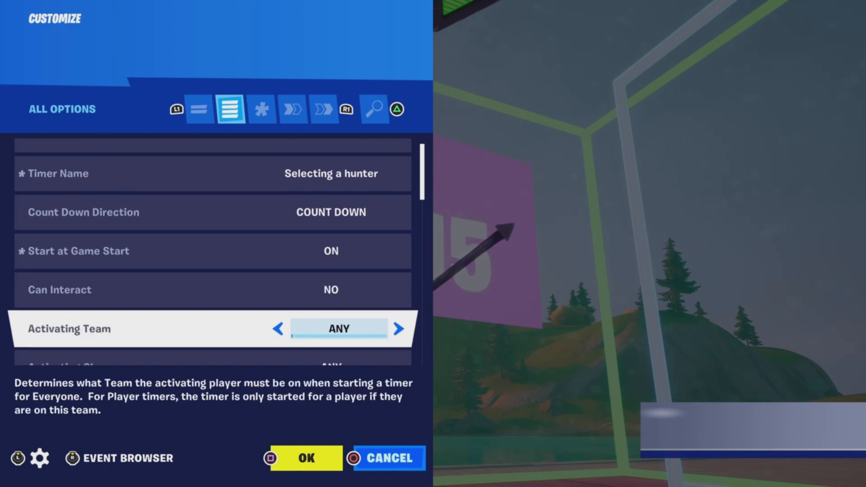
# Examine the timer's Activating Class, Applies To, Success on Timer End, Completion Behavior, Visible During Game and Timer Color options
pyautogui.press('Down')
pyautogui.press('Down')
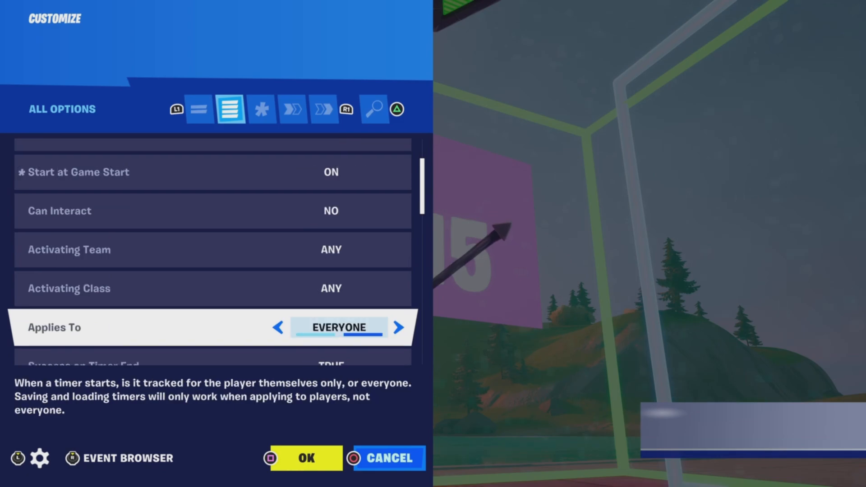
pyautogui.press('Down')
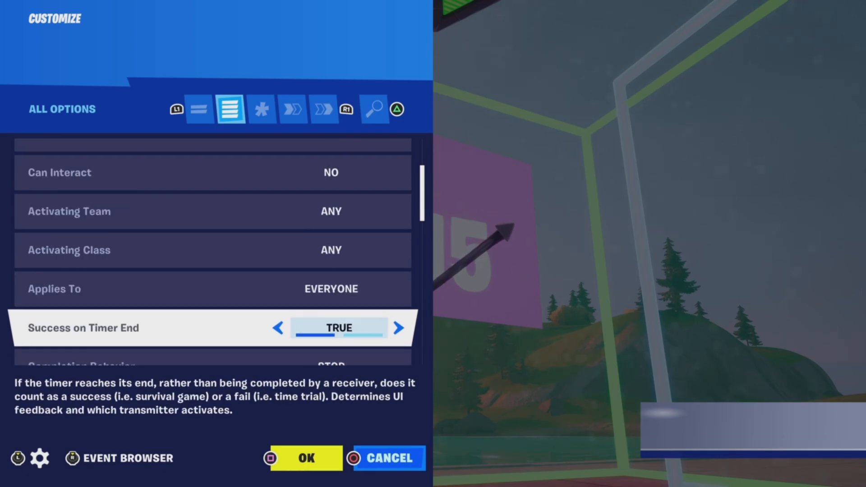
pyautogui.press('Down')
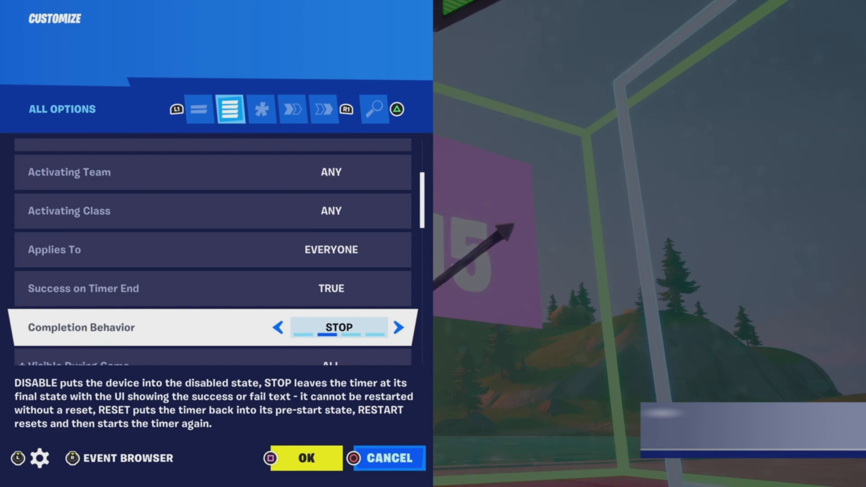
pyautogui.press('Down')
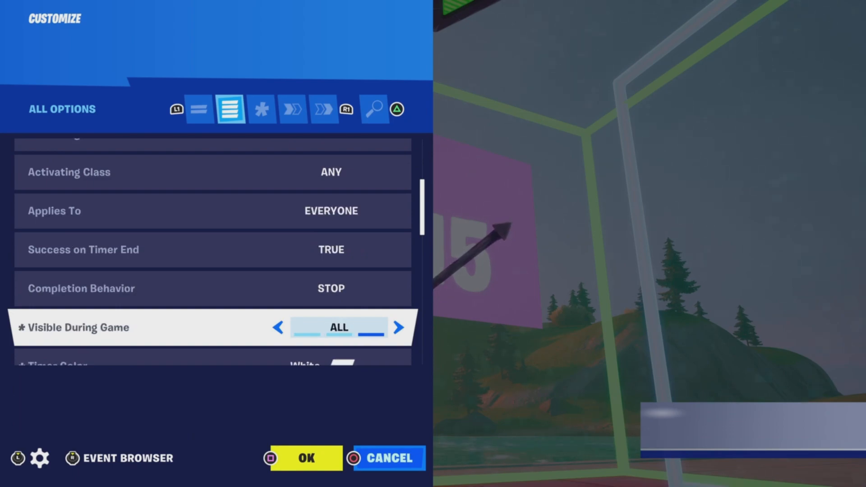
pyautogui.press('Down')
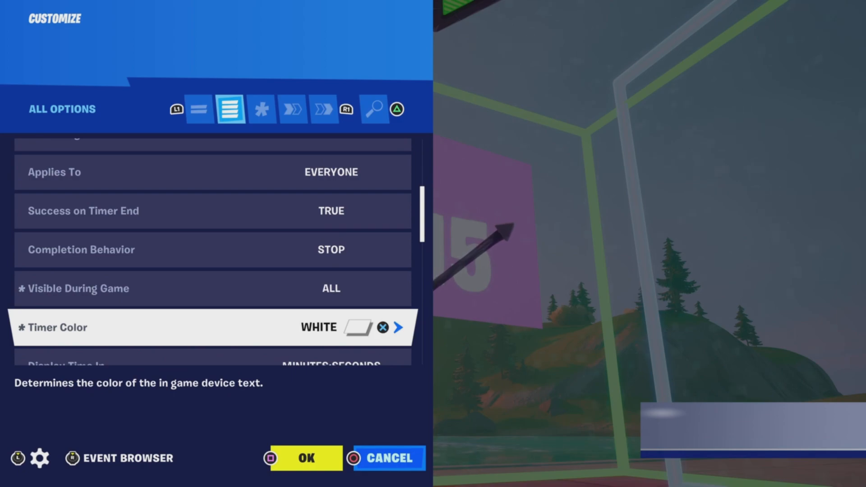
# Examine the timer's time display format, status texts, score values and Show on HUD option
pyautogui.press('Down')
pyautogui.press('Down')
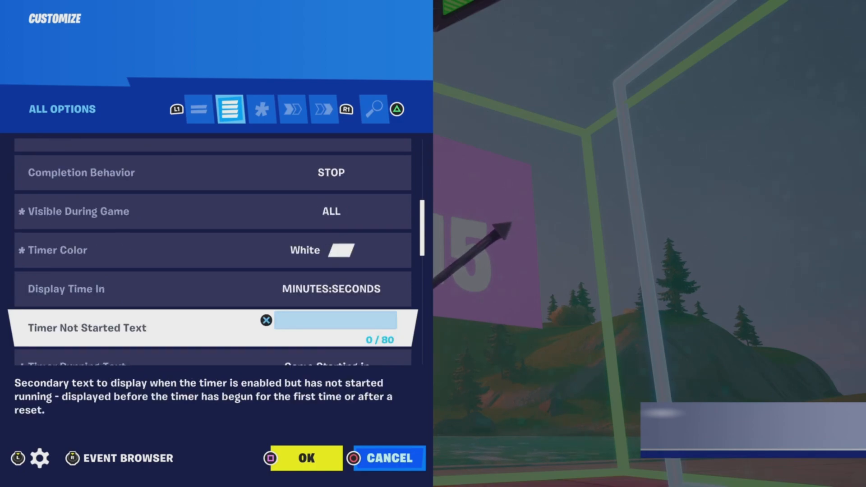
pyautogui.press('Up')
pyautogui.press('Down')
pyautogui.press('Down')
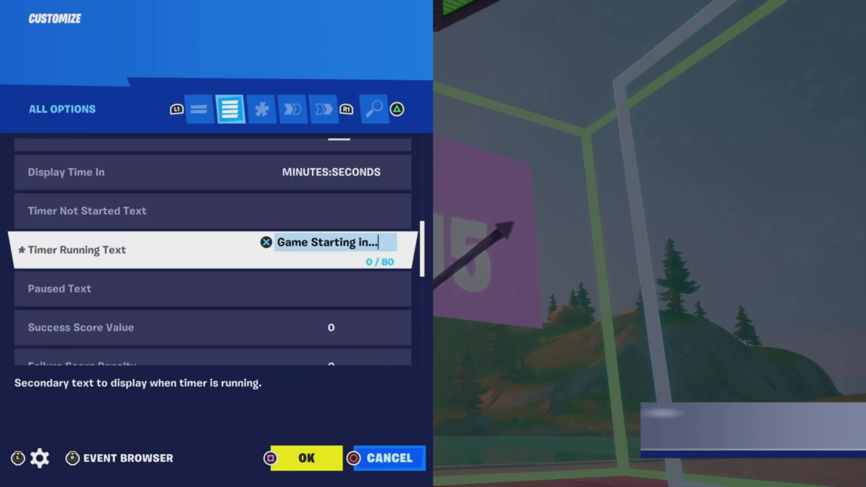
pyautogui.press('Down')
pyautogui.press('Down')
pyautogui.press('Down')
pyautogui.press('Down')
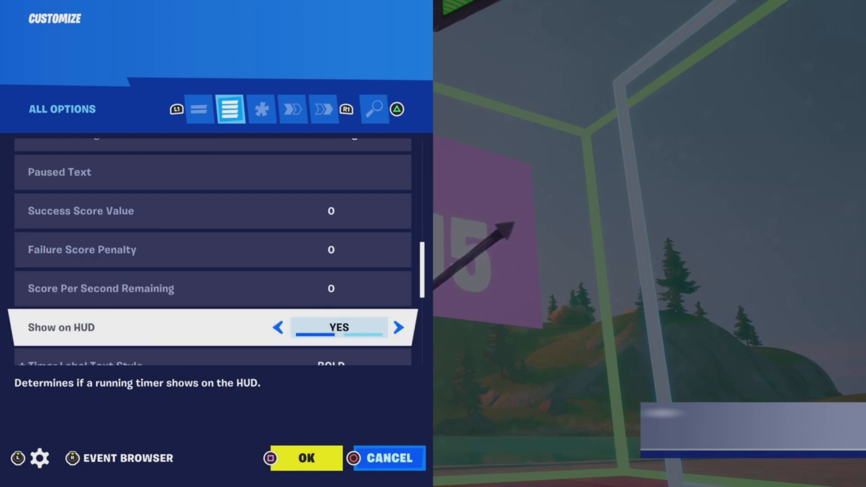
# Examine the timer's label text style, saving, urgency mode, audio, lap time and team or class check options
pyautogui.press('Down')
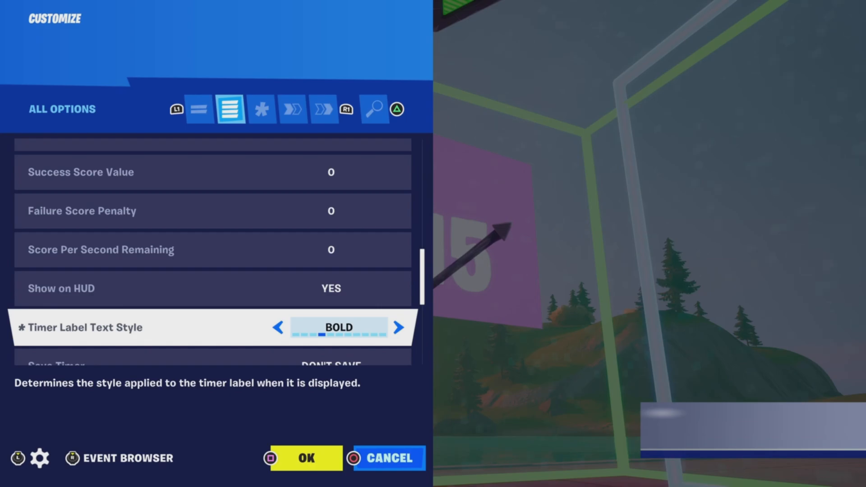
pyautogui.press('Down')
pyautogui.press('Down')
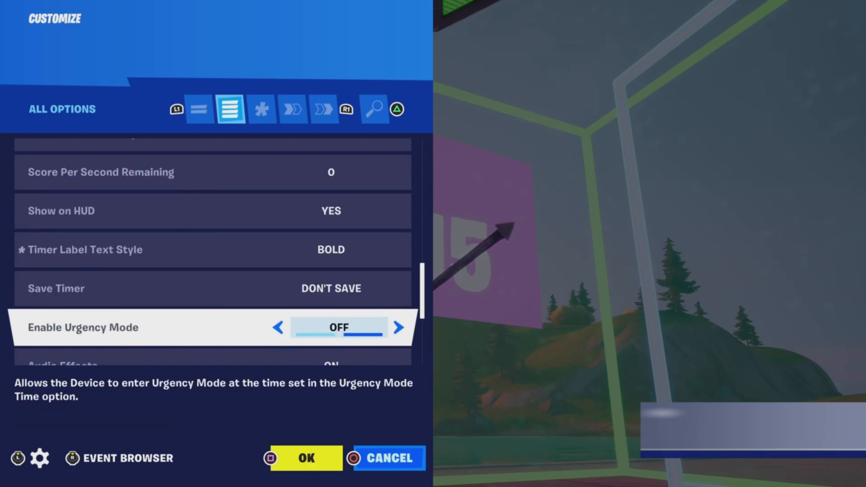
pyautogui.press('Down')
pyautogui.press('Down')
pyautogui.press('Down')
pyautogui.press('Down')
pyautogui.press('Down')
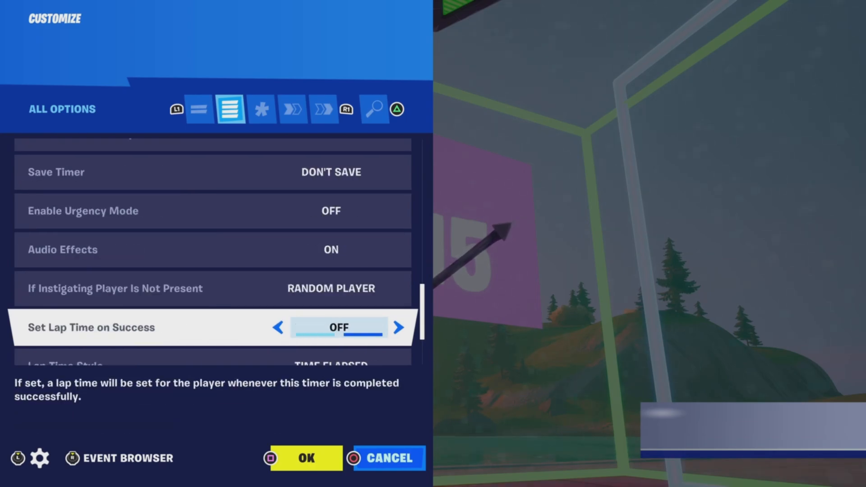
pyautogui.press('Down')
pyautogui.press('Down')
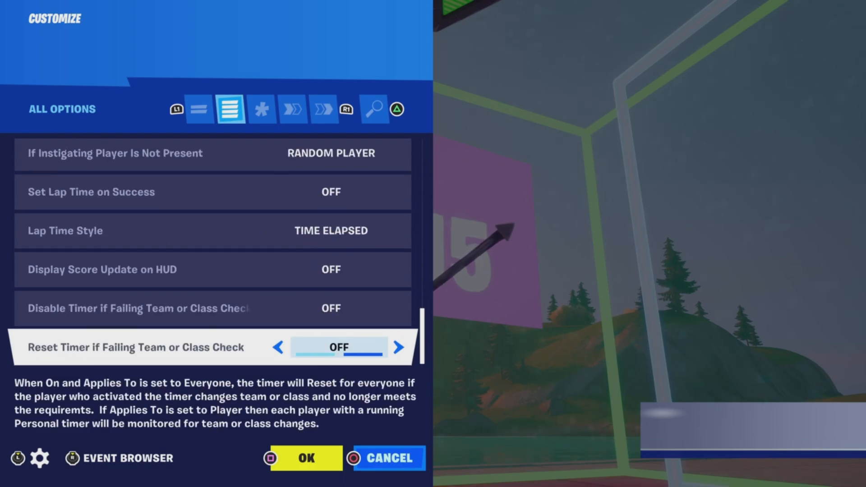
# Check the timer's modified options and go through its full list of functions for event bindings
pyautogui.press('e')
pyautogui.press('e')
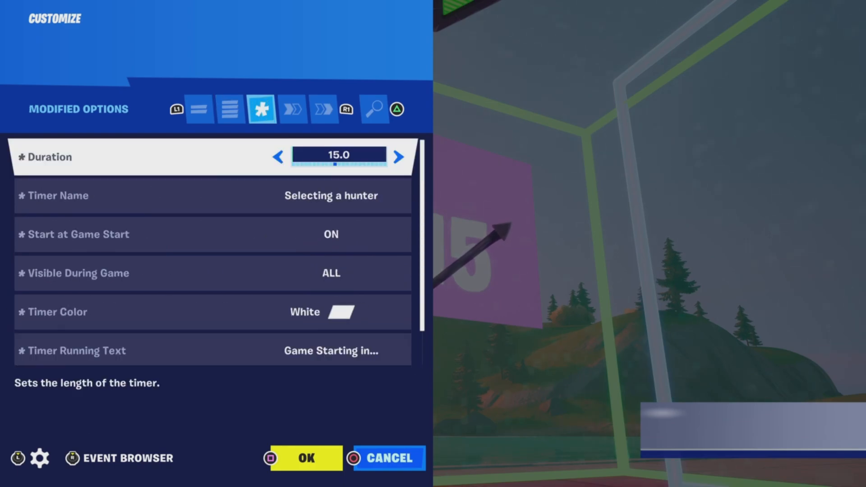
pyautogui.press('Down')
pyautogui.press('Down')
pyautogui.press('Down')
pyautogui.press('Down')
pyautogui.press('Down')
pyautogui.press('Down')
pyautogui.press('Down')
pyautogui.press('Down')
pyautogui.press('Down')
pyautogui.press('Down')
pyautogui.press('Down')
pyautogui.press('Down')
pyautogui.press('Down')
pyautogui.press('Down')
pyautogui.press('Down')
pyautogui.press('Down')
pyautogui.press('Down')
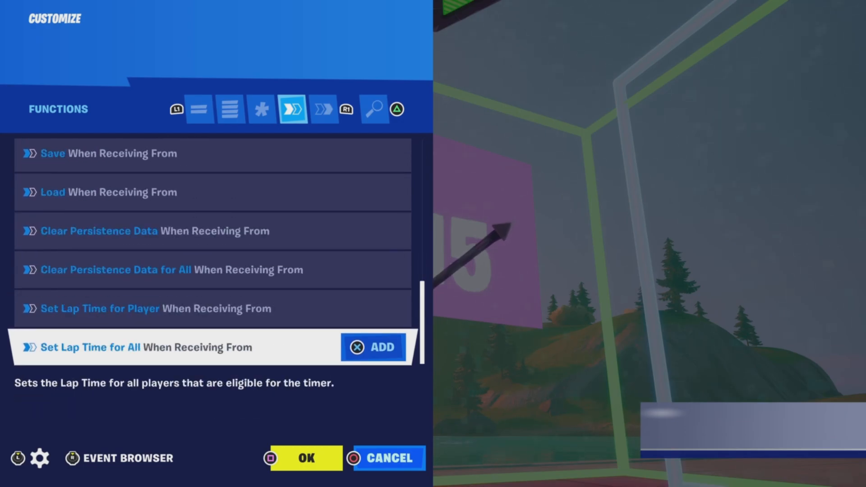
pyautogui.press('e')
pyautogui.press('q')
pyautogui.press('Down')
pyautogui.press('Down')
pyautogui.press('Down')
pyautogui.press('Down')
pyautogui.press('Down')
pyautogui.press('Down')
pyautogui.press('Down')
pyautogui.press('Down')
pyautogui.press('Down')
pyautogui.press('Down')
pyautogui.press('Down')
pyautogui.press('Down')
pyautogui.press('Down')
pyautogui.press('Down')
pyautogui.press('Down')
pyautogui.press('Down')
pyautogui.press('Down')
# Review the timer's On Success, On Failure and On Start Urgency Mode event bindings, and close its settings
pyautogui.press('e')
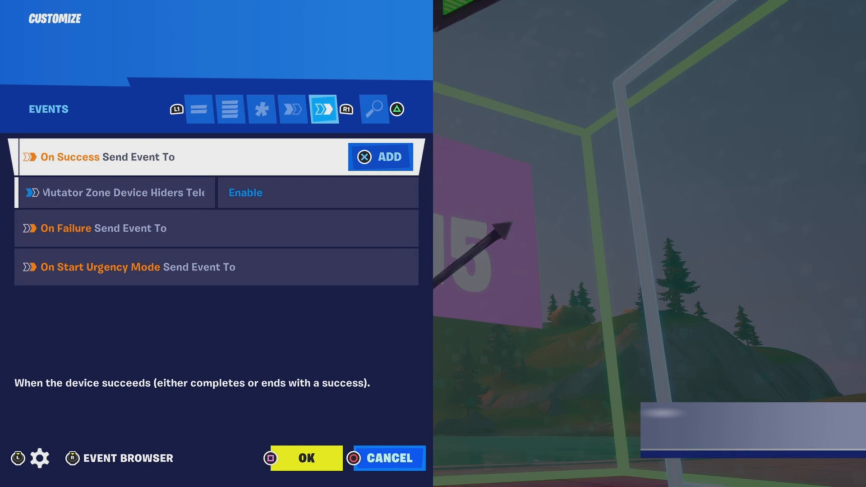
pyautogui.press('Down')
pyautogui.press('Down')
pyautogui.press('Down')
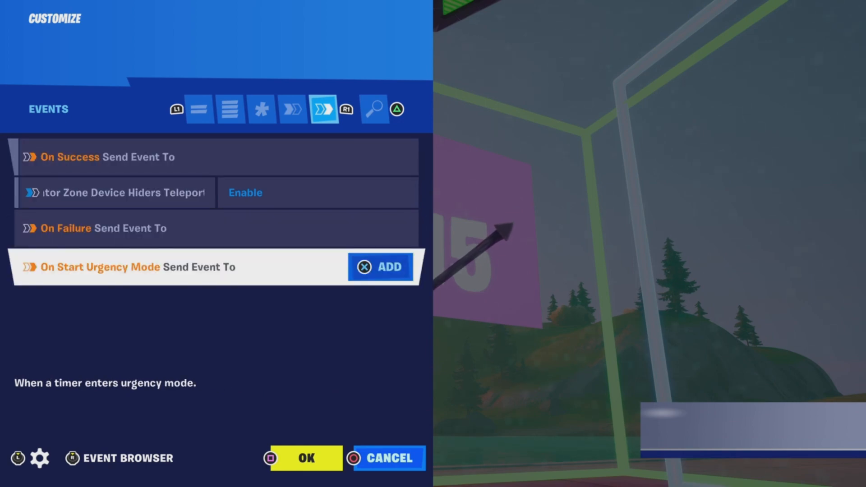
pyautogui.press('Escape')
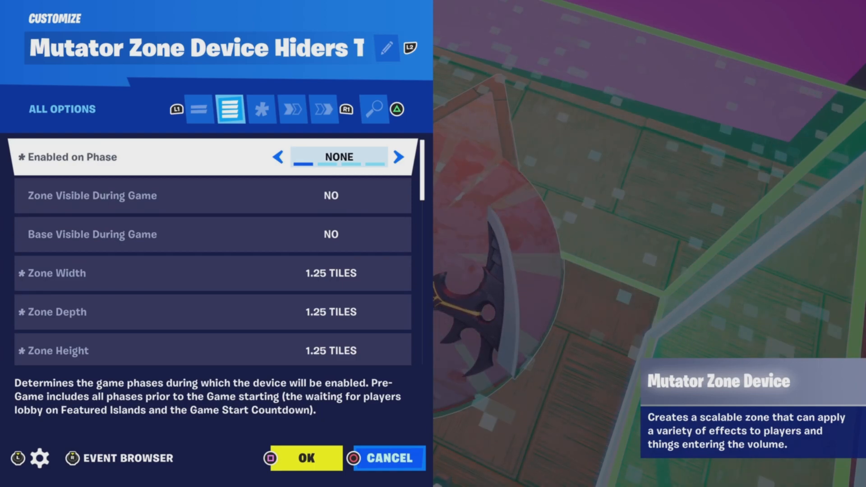
# Examine the Hiders mutator zone's enabled phase, zone and base visibility, width, depth, height and Selected Team options
pyautogui.press('Down')
pyautogui.press('Down')
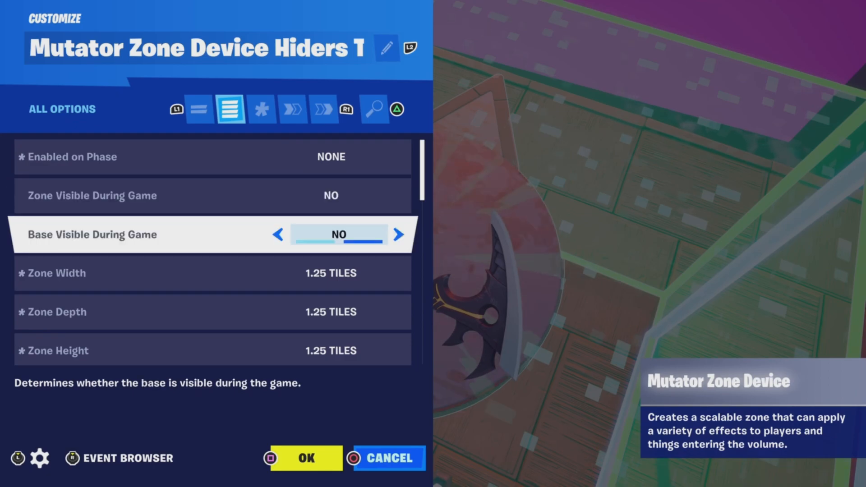
pyautogui.press('Down')
pyautogui.press('Down')
pyautogui.press('Down')
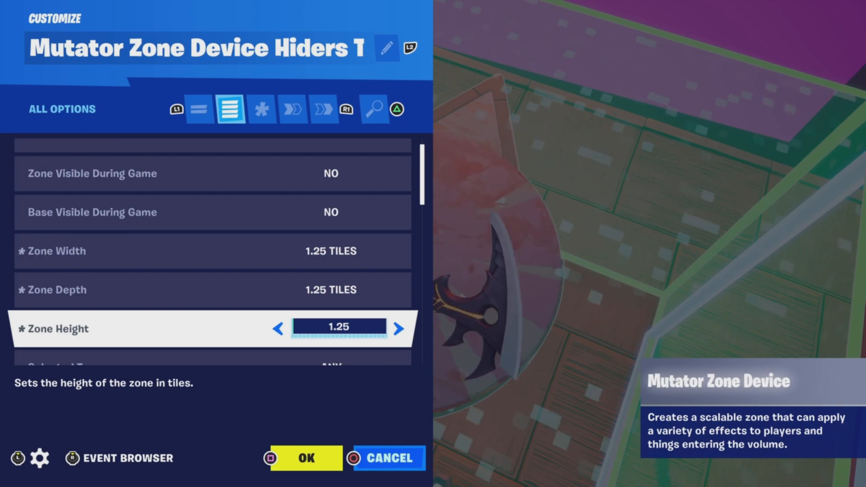
pyautogui.press('Down')
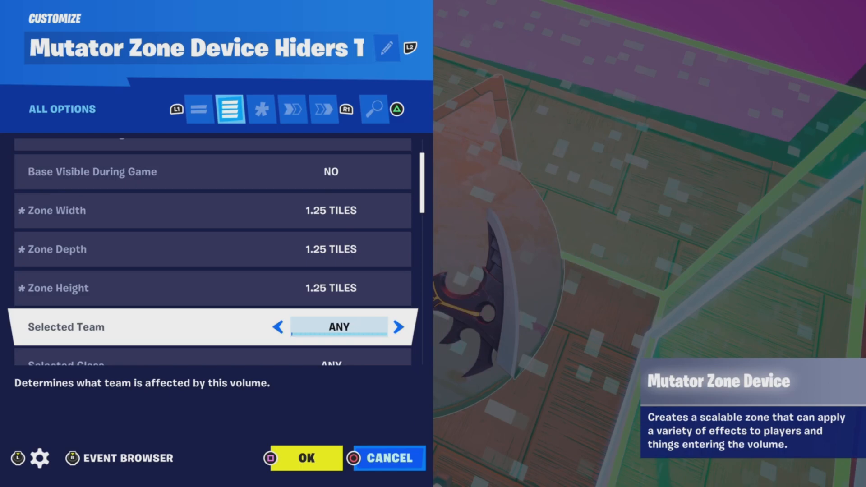
# Examine the Hiders mutator zone's Selected Class, invert selection, and Affects Players, Creatures and Guards options
pyautogui.press('Down')
pyautogui.press('Down')
pyautogui.press('Down')
pyautogui.press('Down')
pyautogui.press('Down')
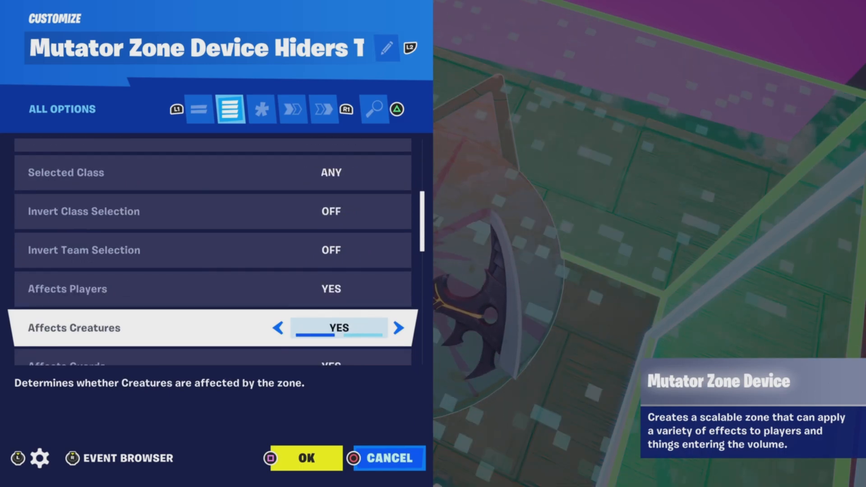
pyautogui.press('Down')
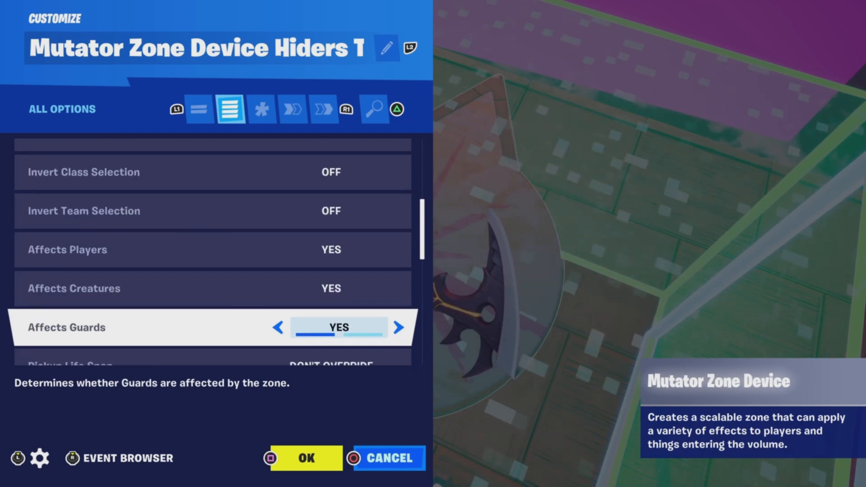
# Set the Hiders mutator zone's Allow Editing option to No
pyautogui.press('Down')
pyautogui.press('Down')
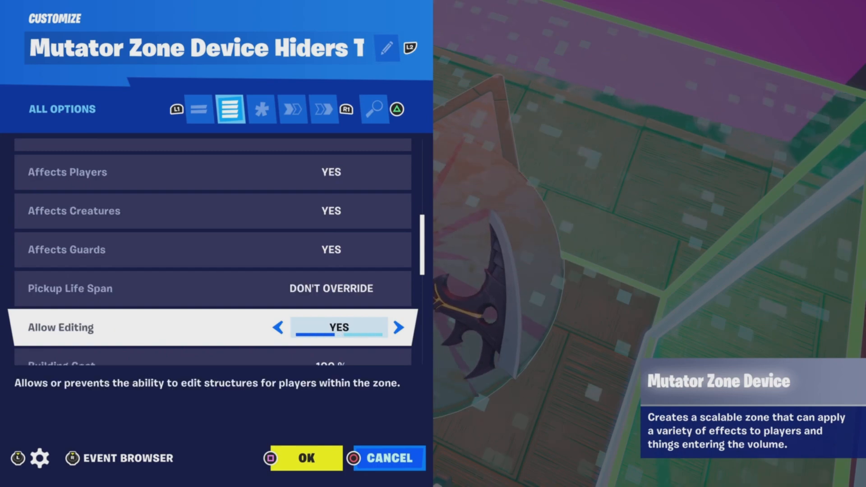
pyautogui.press('Down')
pyautogui.press('Up')
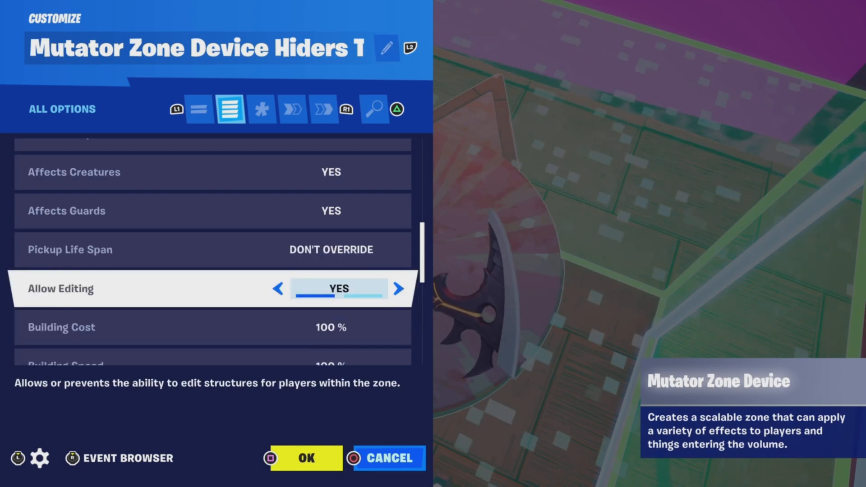
pyautogui.press('Right')
# Set the Hiders mutator zone's Enable VFX option to Disabled
pyautogui.press('Down')
pyautogui.press('Down')
pyautogui.press('Down')
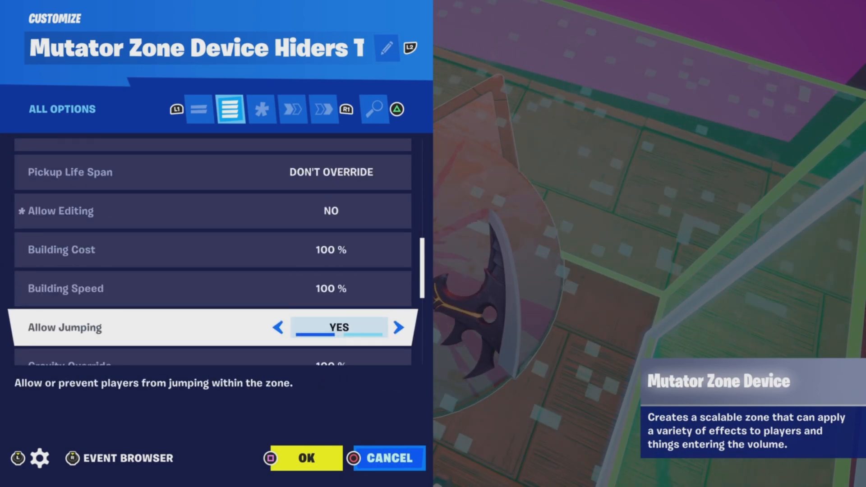
pyautogui.press('Down')
pyautogui.press('Down')
pyautogui.press('Down')
pyautogui.press('Down')
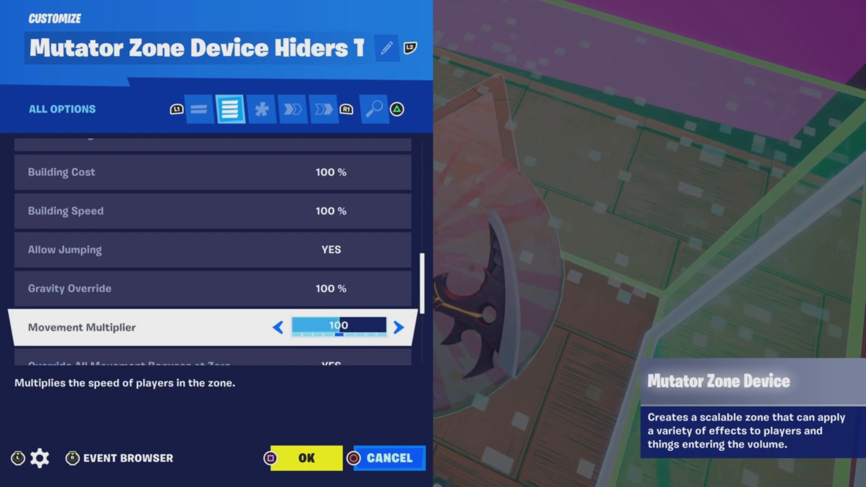
pyautogui.press('Down')
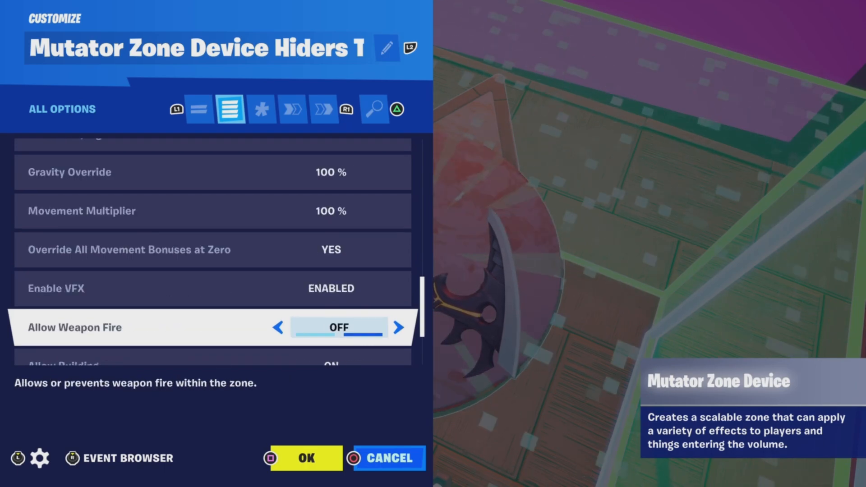
pyautogui.press('Up')
pyautogui.press('Right')
# Set Allow Weapon Fire and Allow Building to Off for the Hiders mutator zone
pyautogui.press('Down')
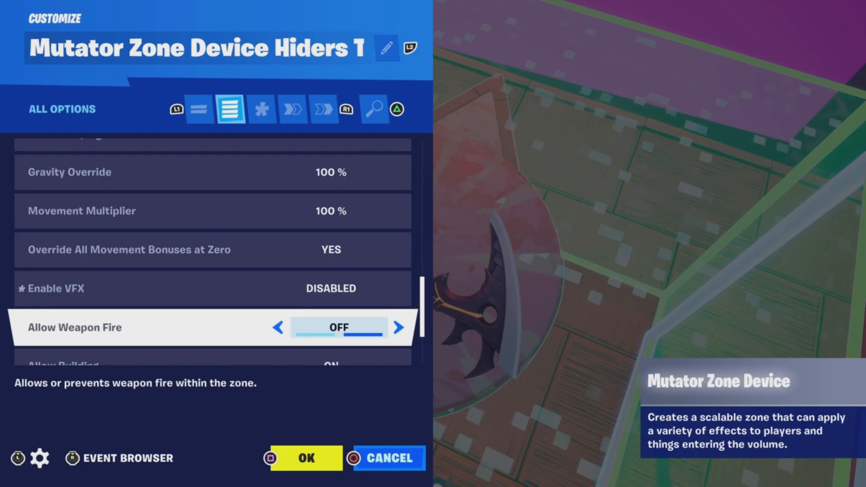
pyautogui.press('Left')
pyautogui.press('Down')
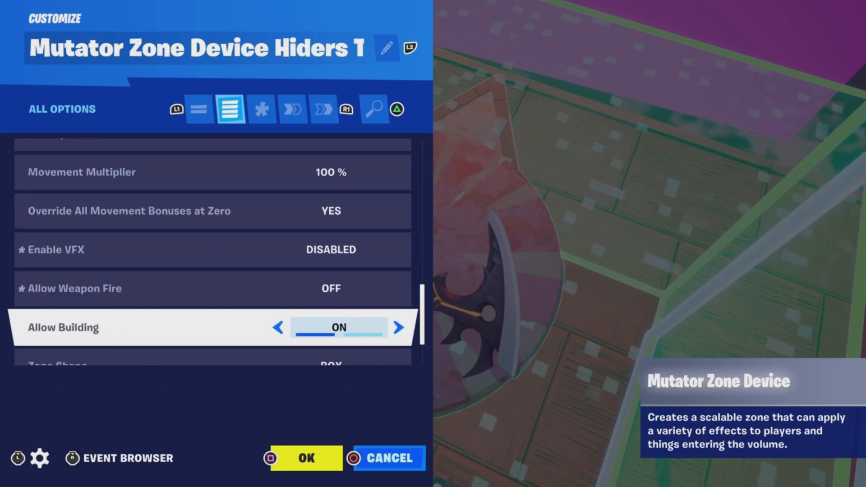
pyautogui.press('Right')
# Set the zone's Allow Map Marker option to Off and Allow Emote Wheel explicitly to On
pyautogui.press('Down')
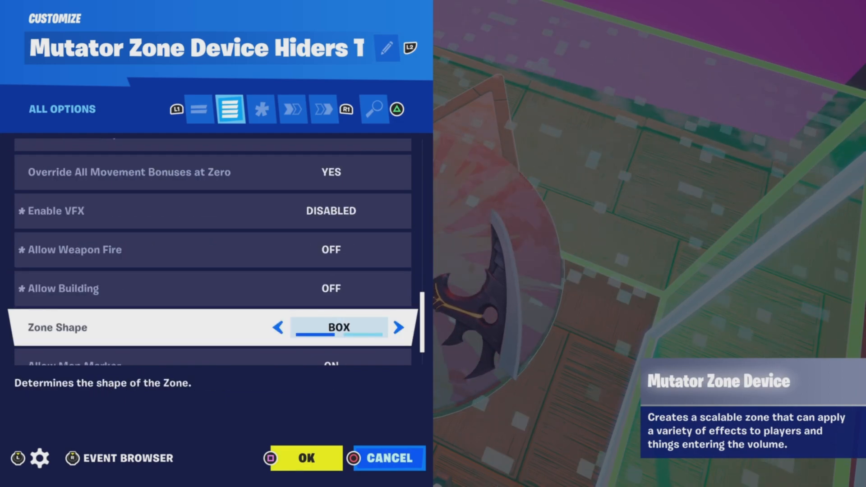
pyautogui.press('Down')
pyautogui.press('Right')
pyautogui.press('Down')
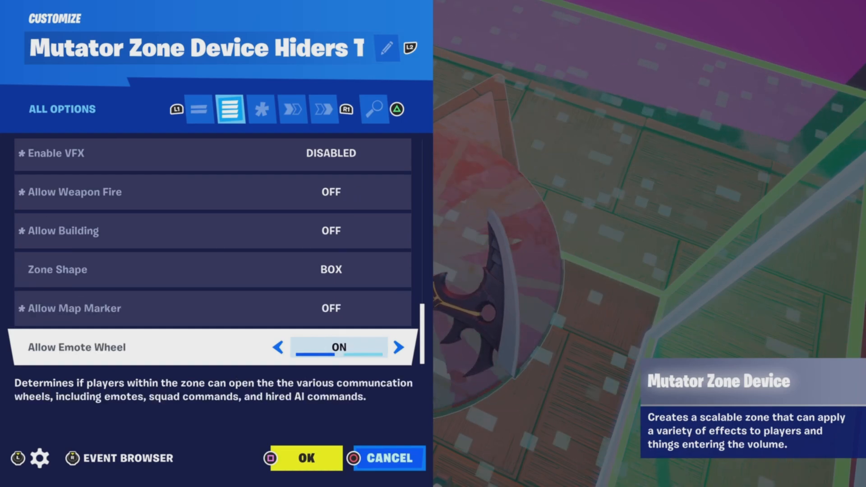
pyautogui.press('Right')
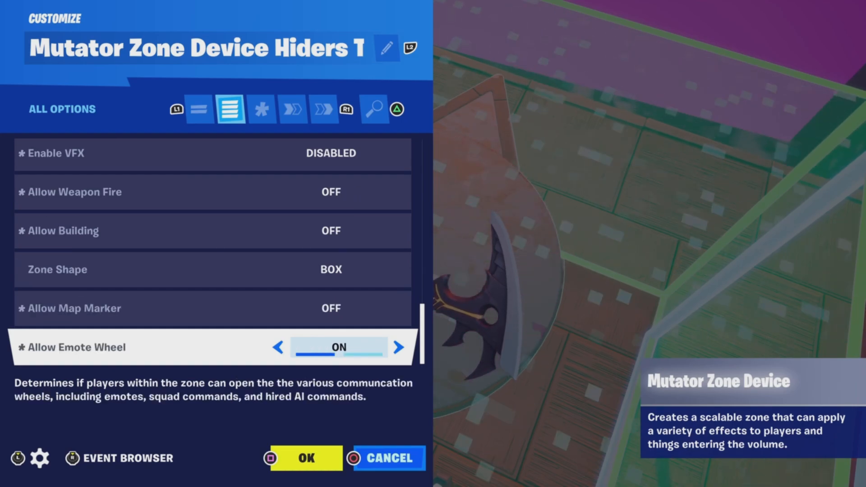
pyautogui.press('Up')
pyautogui.press('Down')
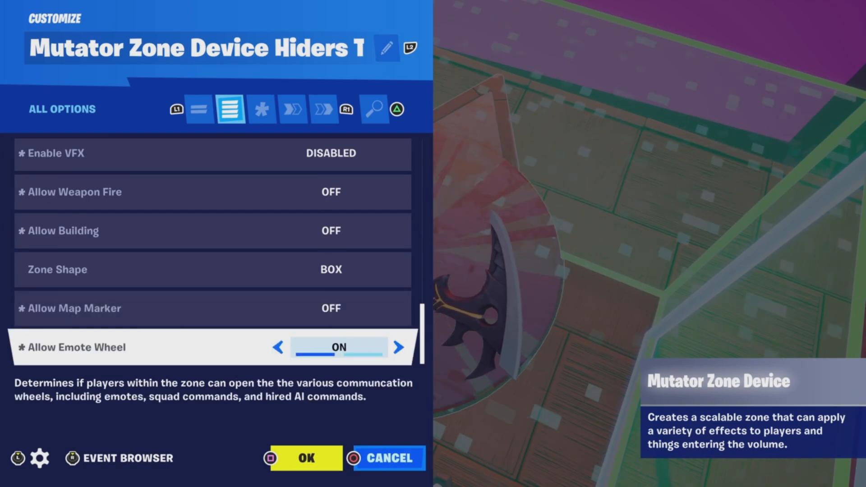
# Check the Hiders mutator zone's modified options and the device bound to its Enable function
pyautogui.press('e')
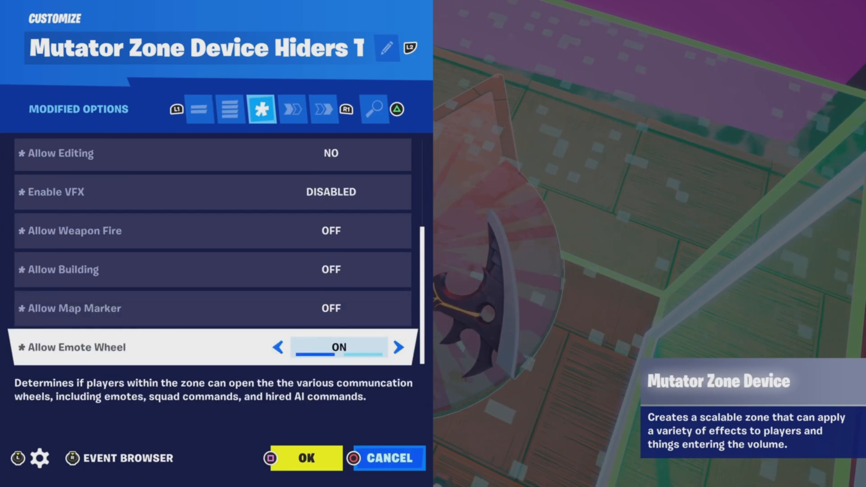
pyautogui.press('e')
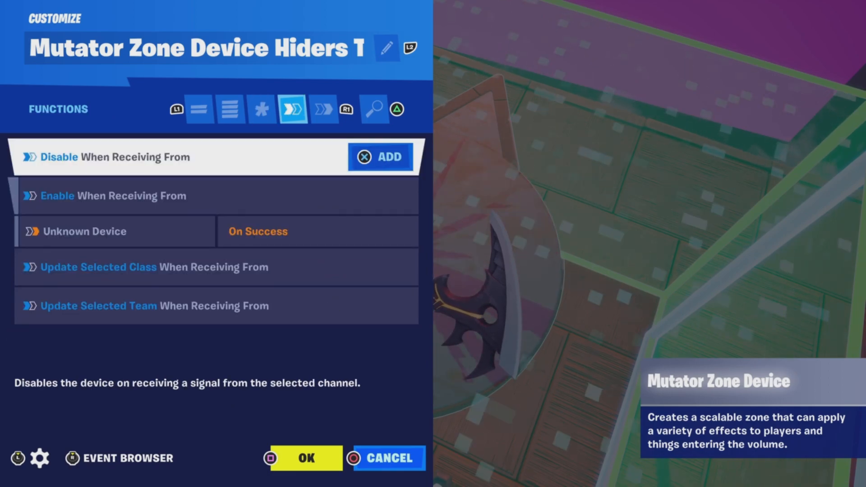
pyautogui.press('Down')
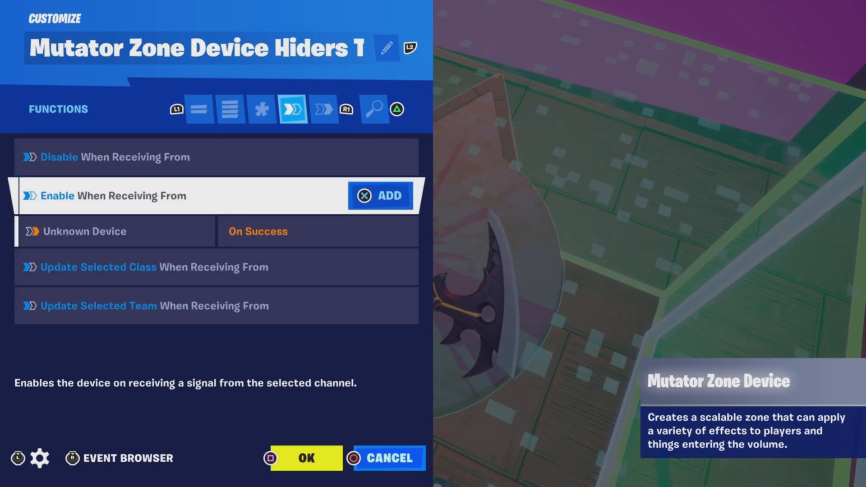
pyautogui.press('Down')
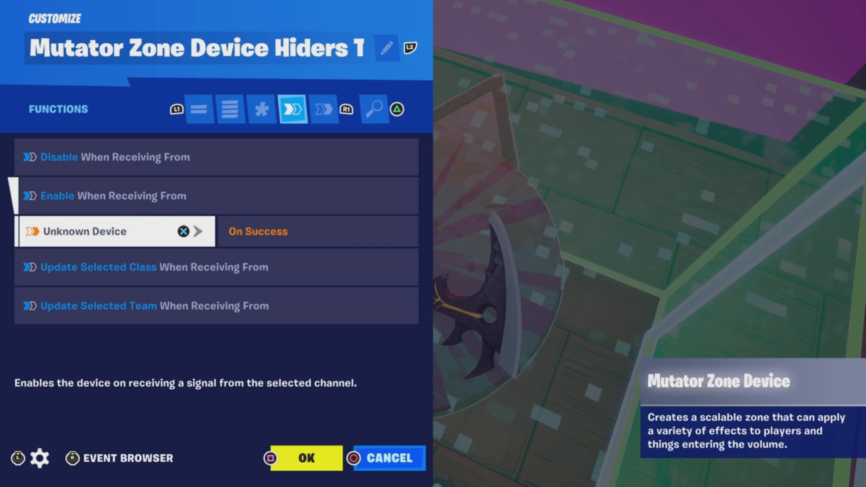
# Review the zone's On Player Entering Zone bindings to the hiders class selector and teleporter, and close its settings
pyautogui.press('e')
pyautogui.press('q')
pyautogui.press('e')
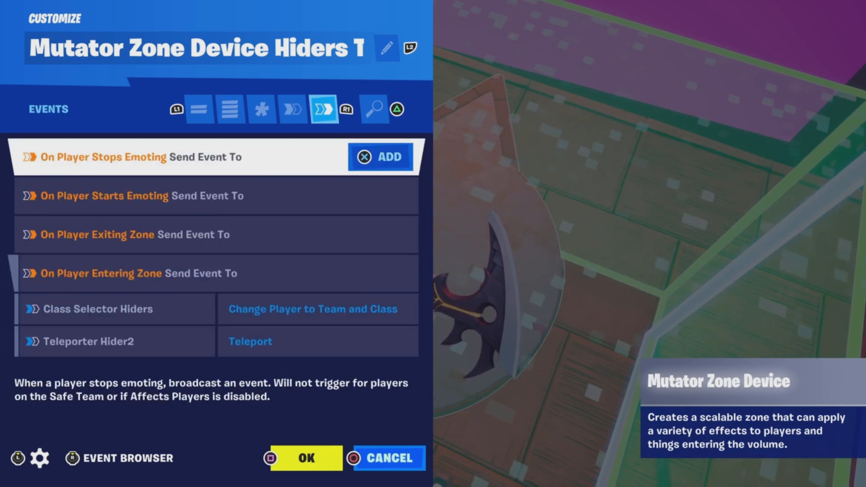
pyautogui.press('Down')
pyautogui.press('Down')
pyautogui.press('Down')
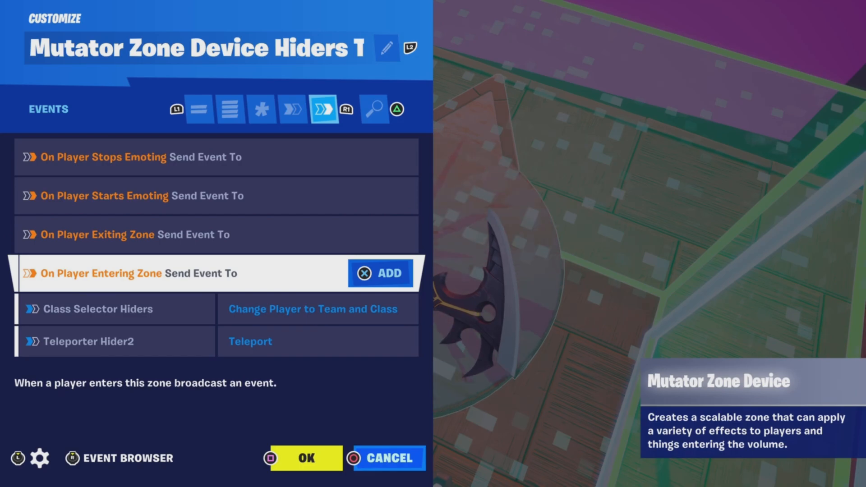
pyautogui.press('Down')
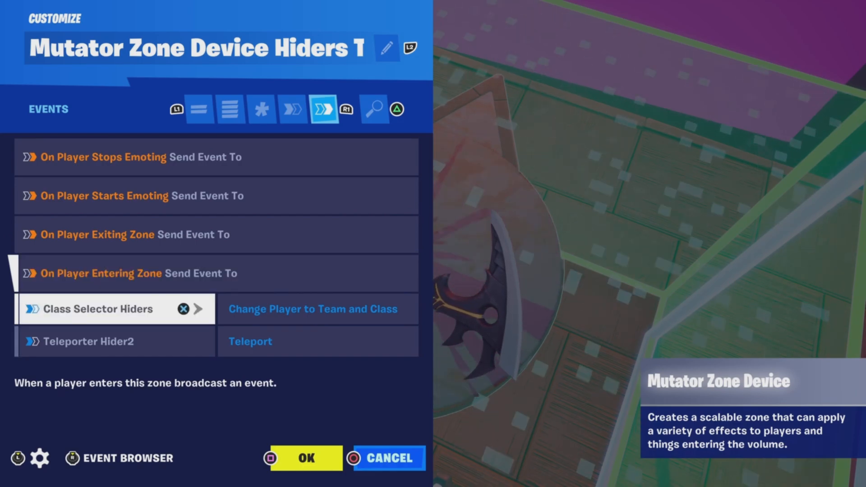
pyautogui.press('Down')
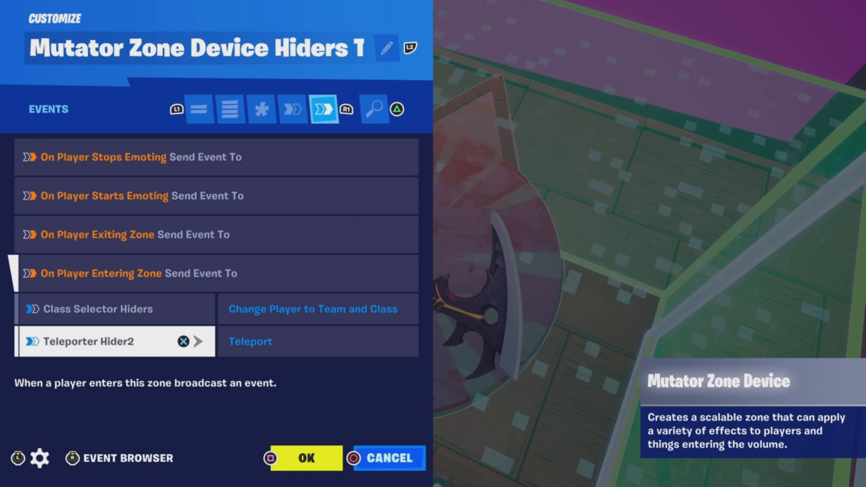
pyautogui.press('Escape')
# Open the Teleporter Hider2 settings and examine its group, target group, enabled phase, team and class options
pyautogui.press('space')
pyautogui.press('space')
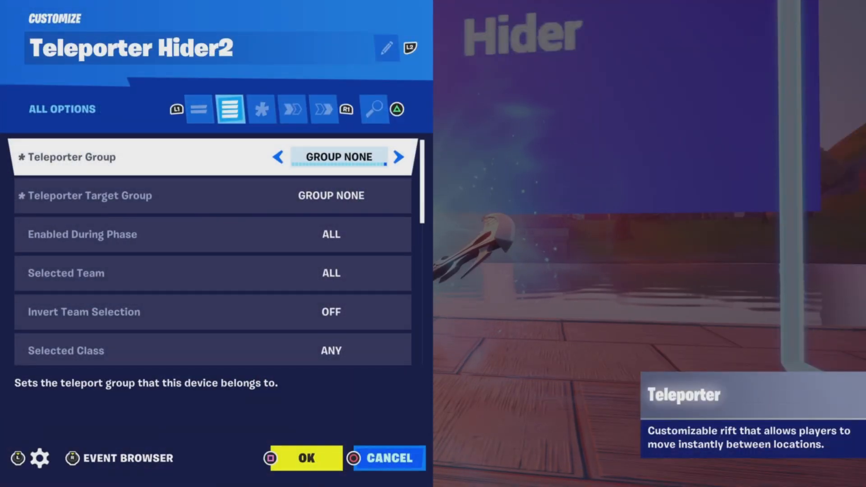
pyautogui.press('Down')
pyautogui.press('Down')
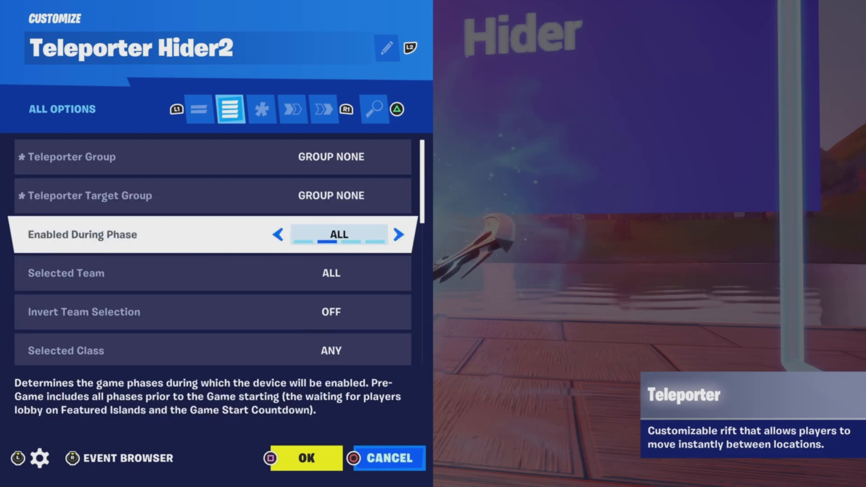
pyautogui.press('Down')
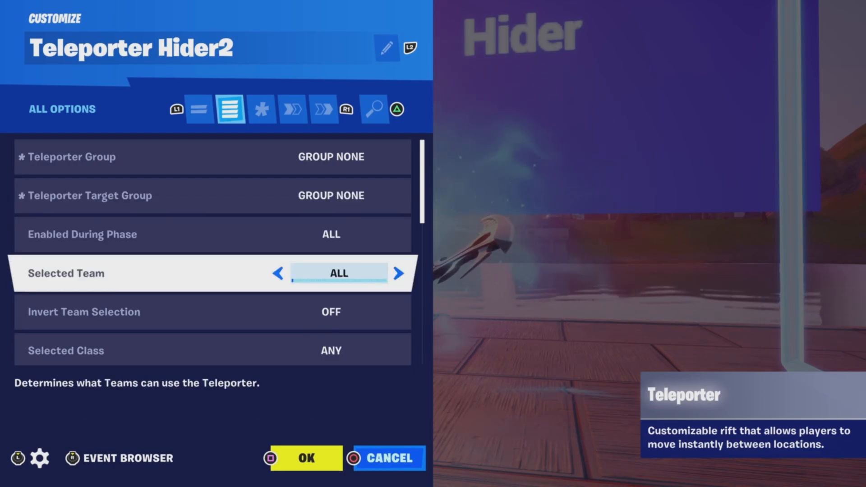
pyautogui.press('Down')
pyautogui.press('Down')
pyautogui.press('Down')
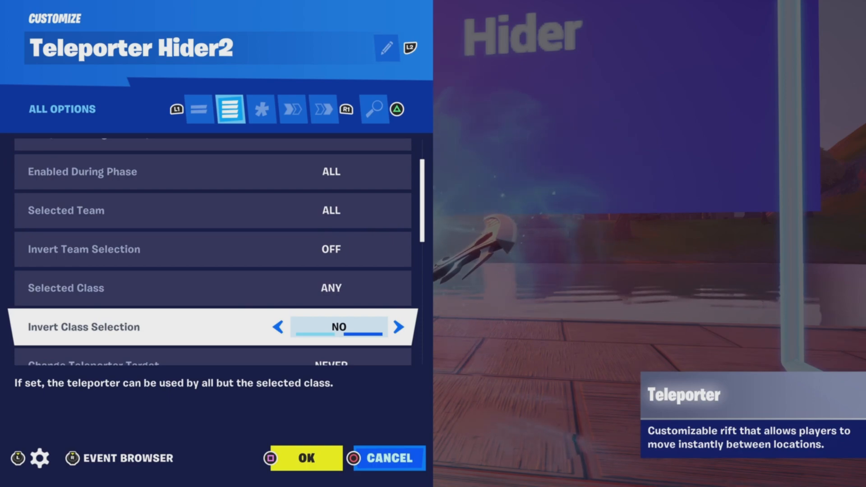
# Examine the teleporter's Change Teleporter Target, Link To Target and Teleporter Rift Visible options
pyautogui.press('Down')
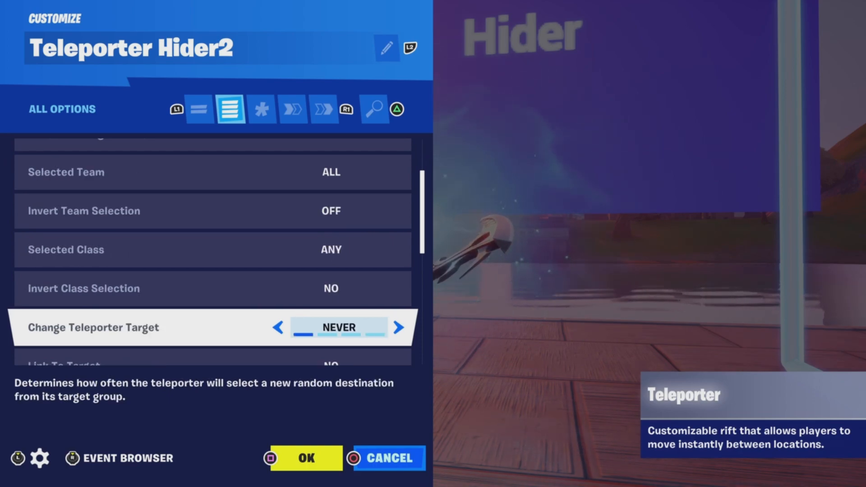
pyautogui.press('Down')
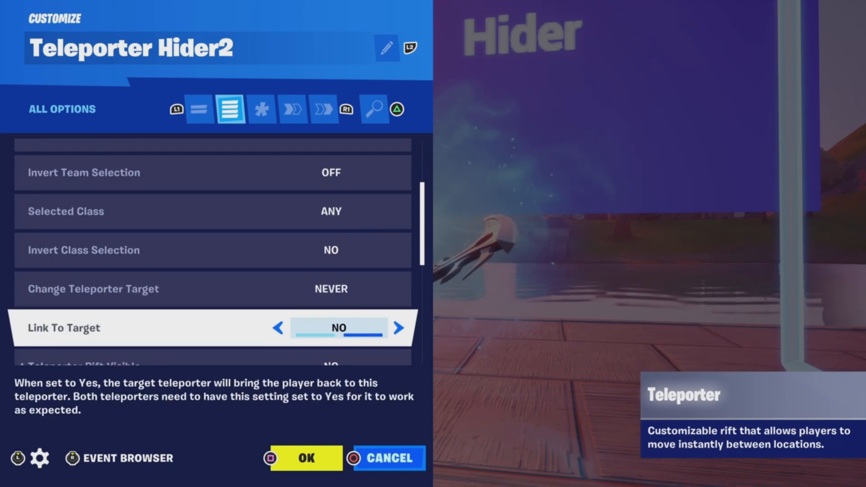
pyautogui.press('Down')
pyautogui.press('Up')
pyautogui.press('Up')
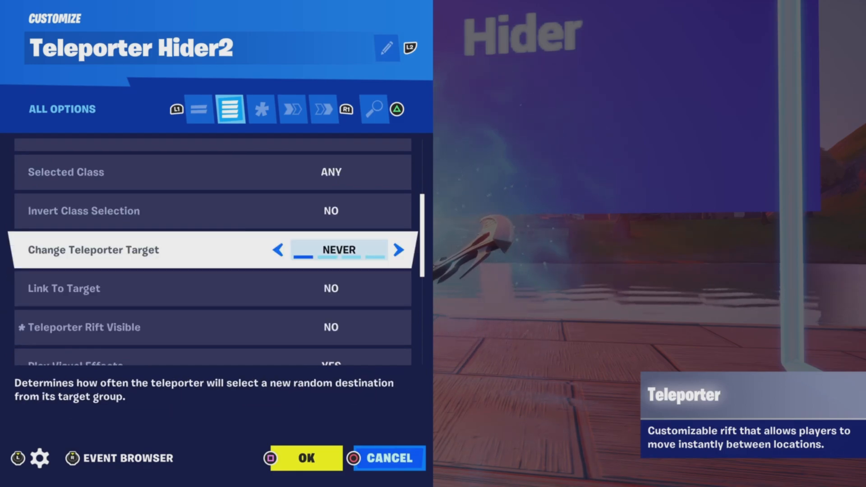
pyautogui.press('Down')
pyautogui.press('Down')
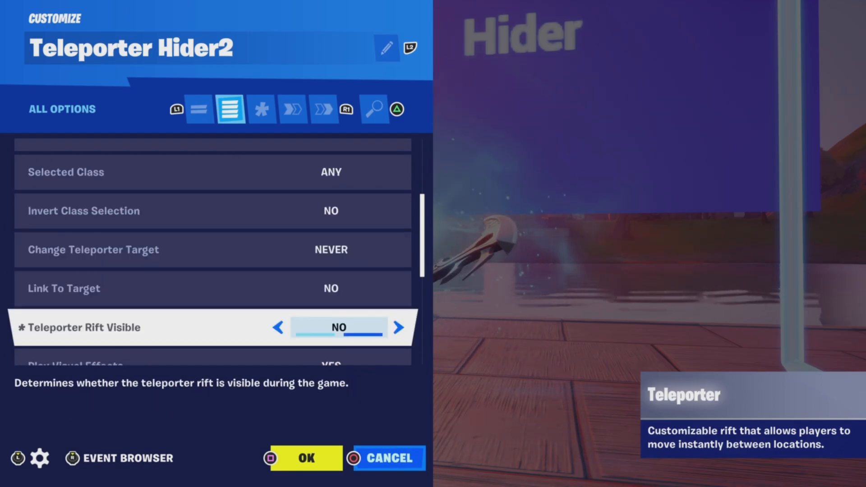
# Examine the teleporter's visual and sound effects, momentum, facing direction, effect radius, relative position and skydive options
pyautogui.press('Down')
pyautogui.press('Down')
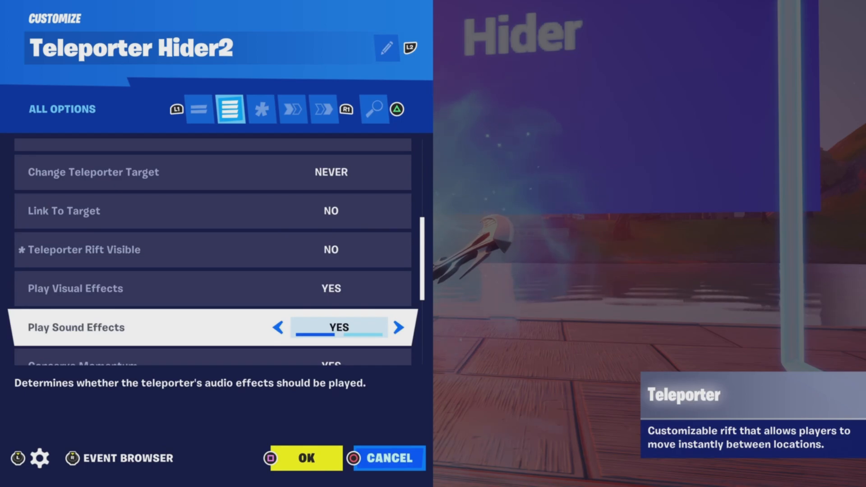
pyautogui.press('Down')
pyautogui.press('Down')
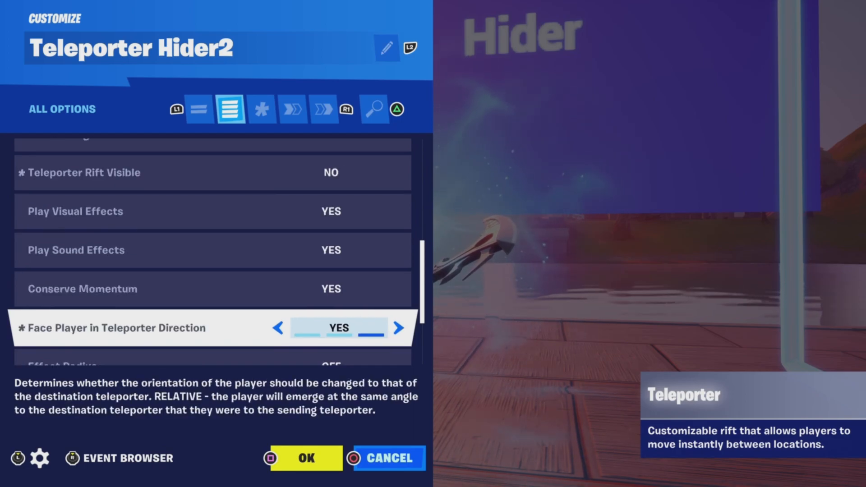
pyautogui.press('Down')
pyautogui.press('Down')
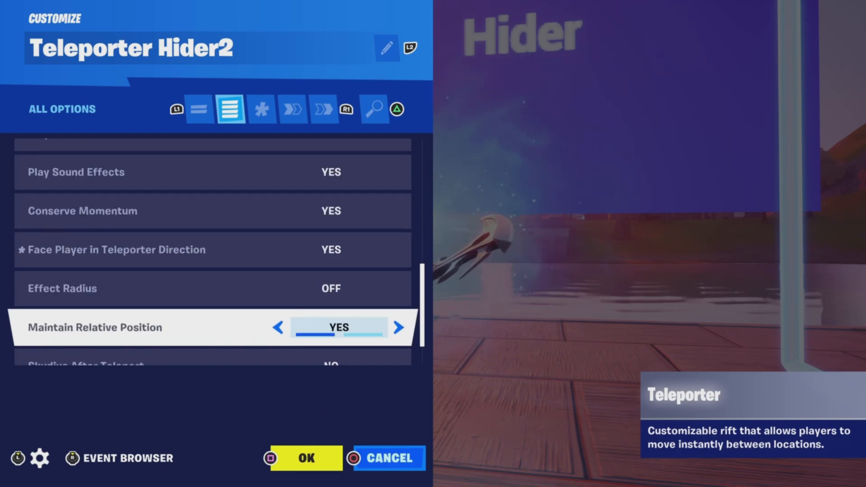
pyautogui.press('Down')
pyautogui.press('Down')
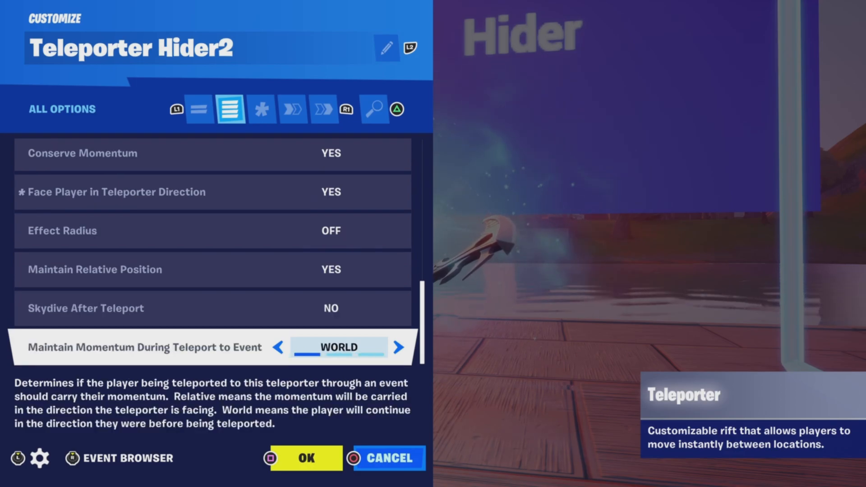
# Review the teleporter's functions and the mutator zone event bound to its Teleport function
pyautogui.press('R1')
pyautogui.press('R1')
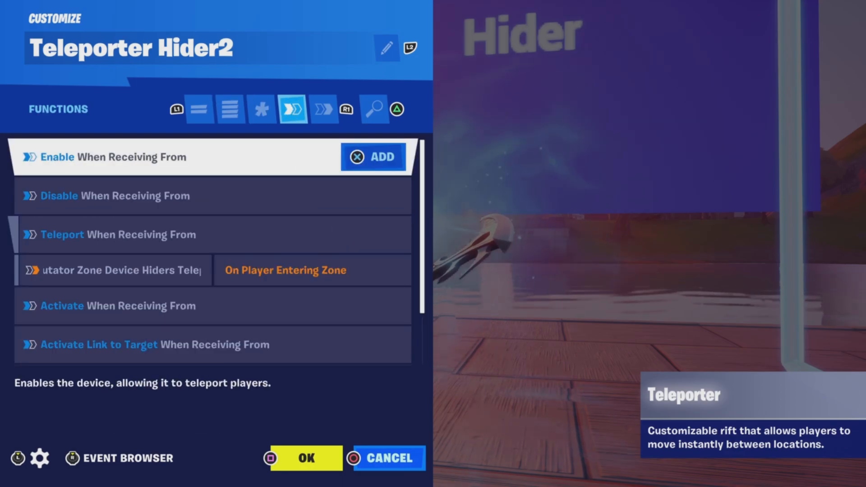
pyautogui.press('Down')
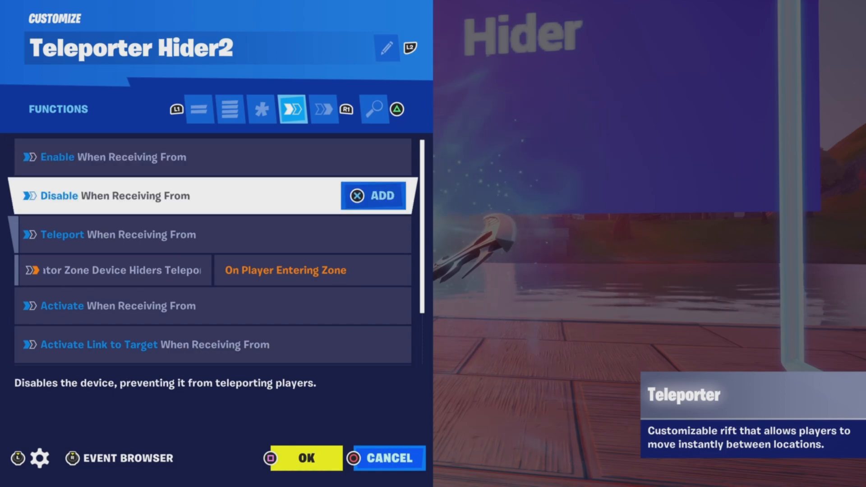
pyautogui.press('Down')
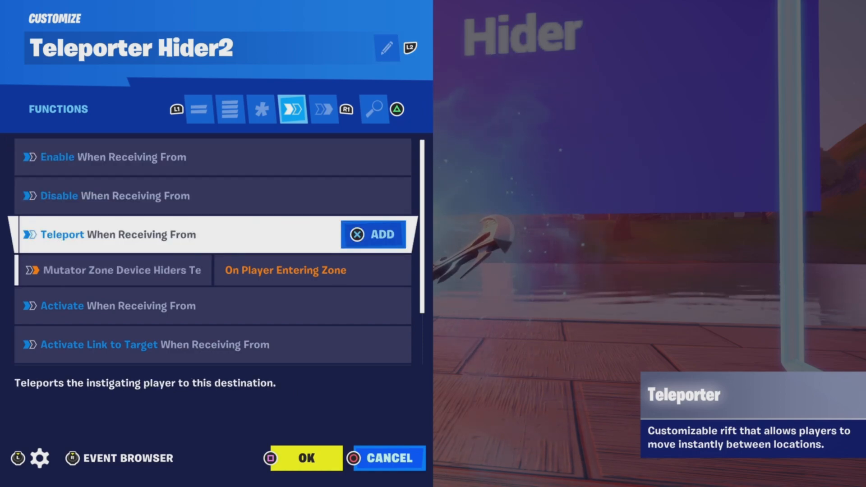
pyautogui.press('Down')
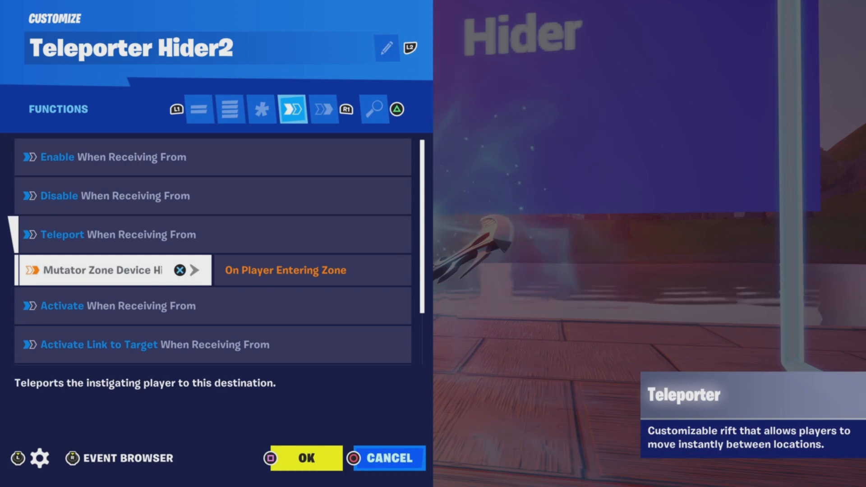
# Check the Teleporter Hider2 events, close its settings and go to the Teleporter Hider device in front of the red wall
pyautogui.press('R1')
pyautogui.press('Square')
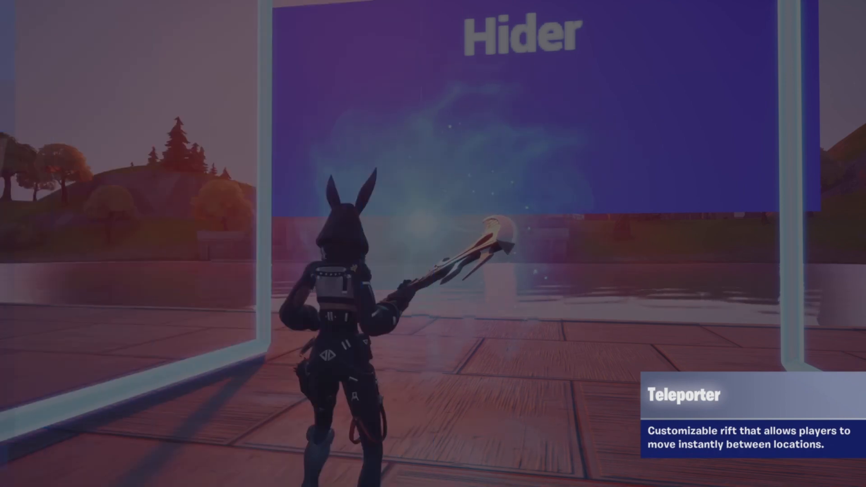
pyautogui.press('Cross')
pyautogui.press('Cross')
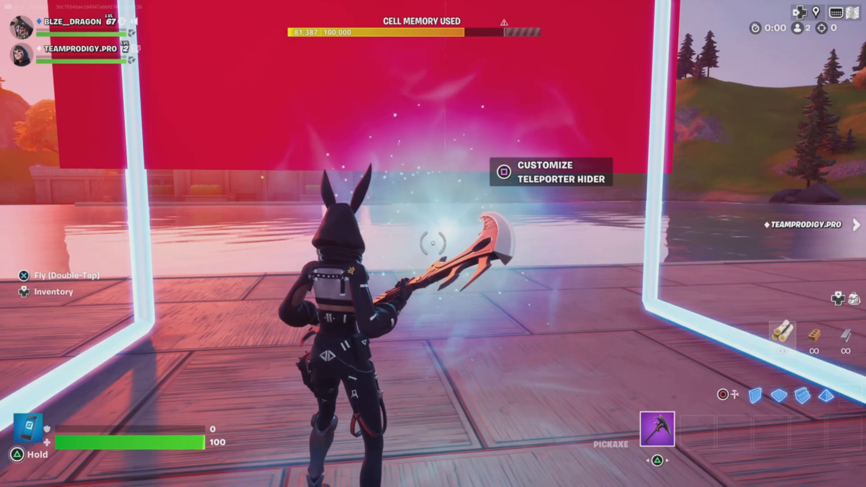
# Open the Teleporter Hider settings and examine its group, target group, enabled phase, team and class options
pyautogui.press('e')
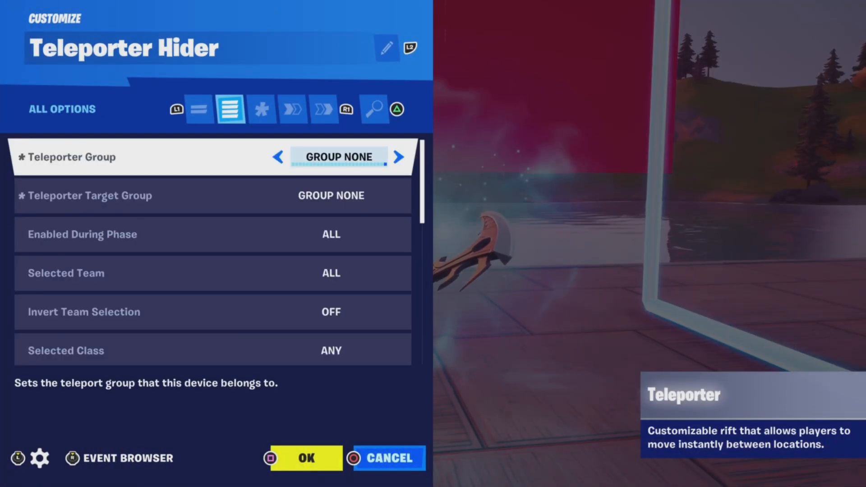
pyautogui.press('Down')
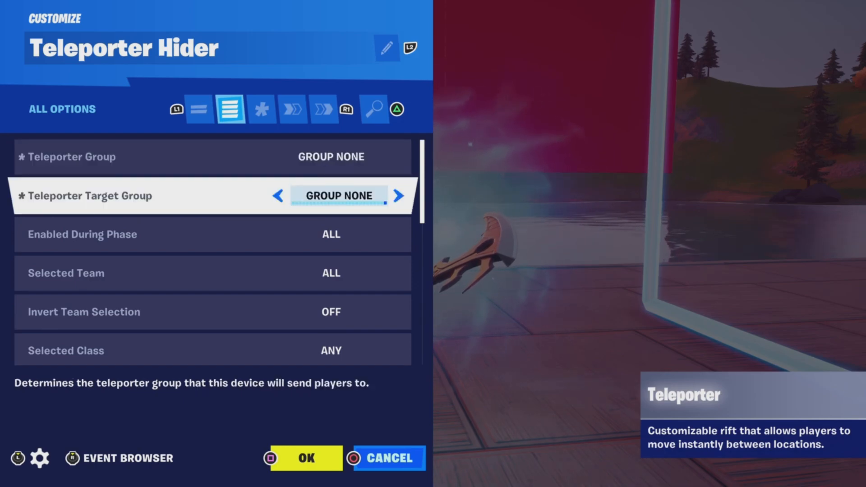
pyautogui.press('Down')
pyautogui.press('Down')
pyautogui.press('Down')
pyautogui.press('Down')
pyautogui.press('Down')
pyautogui.press('Down')
pyautogui.press('Down')
pyautogui.press('Down')
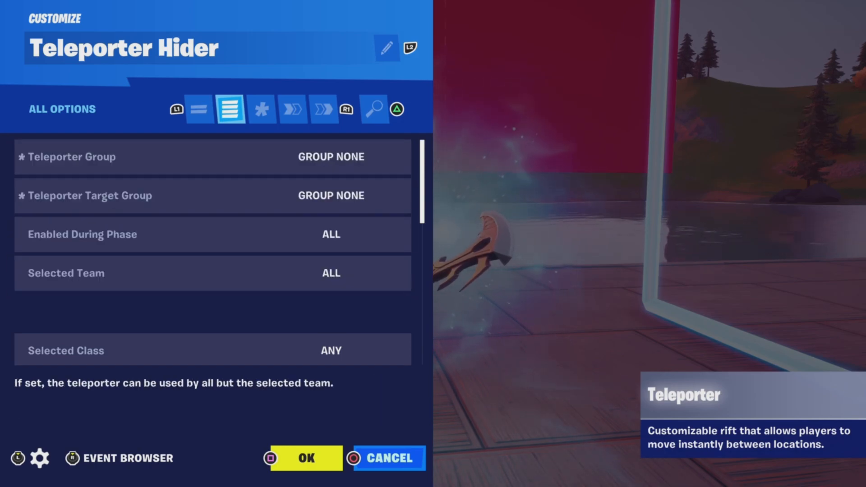
# Examine Teleporter Hider's rift visibility, visual and sound effects, momentum, facing direction, effect radius, relative position and skydive options
pyautogui.press('Down')
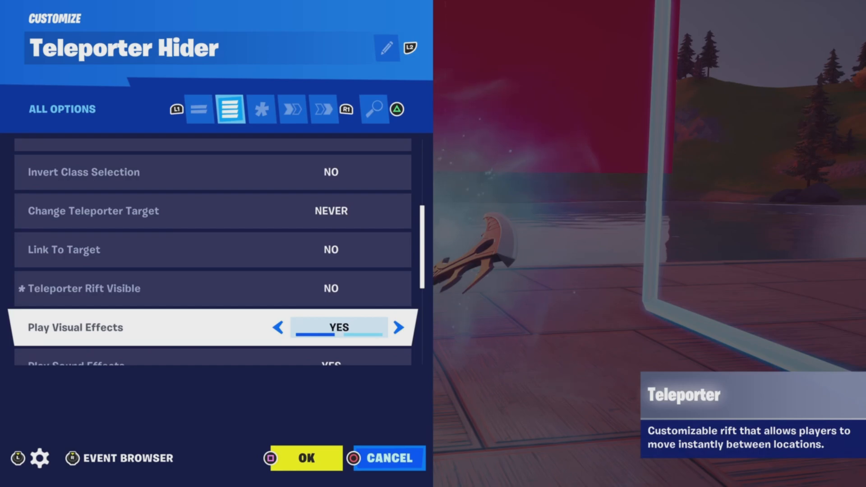
pyautogui.press('Down')
pyautogui.press('Down')
pyautogui.press('Down')
pyautogui.press('Down')
pyautogui.press('Down')
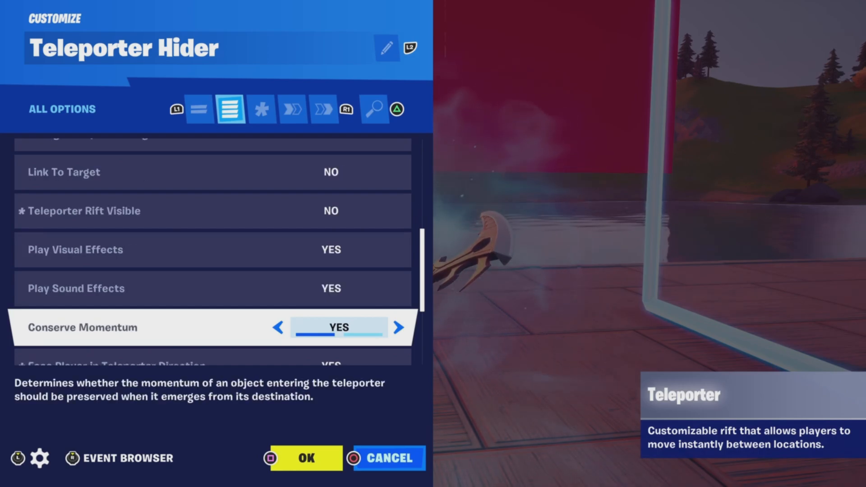
pyautogui.press('Down')
pyautogui.press('Down')
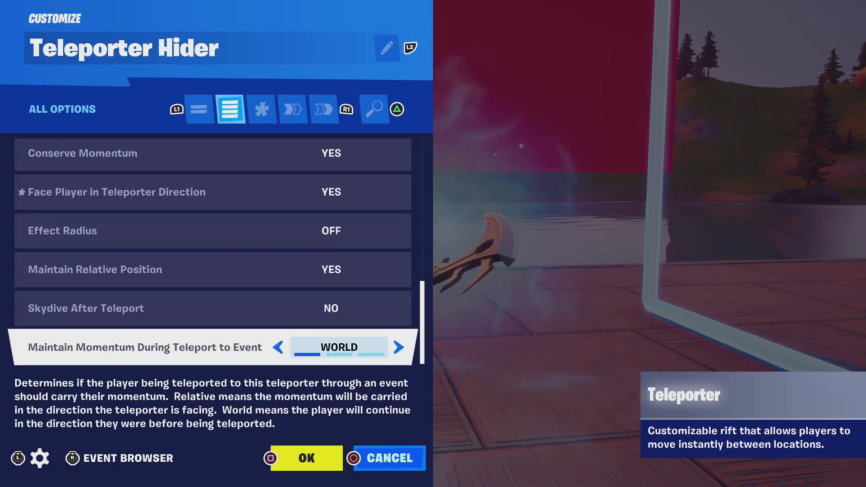
# Review Teleporter Hider's modified options, the player reference event bound to its Teleport function, and its On Enter and On Teleported events
pyautogui.press('e')
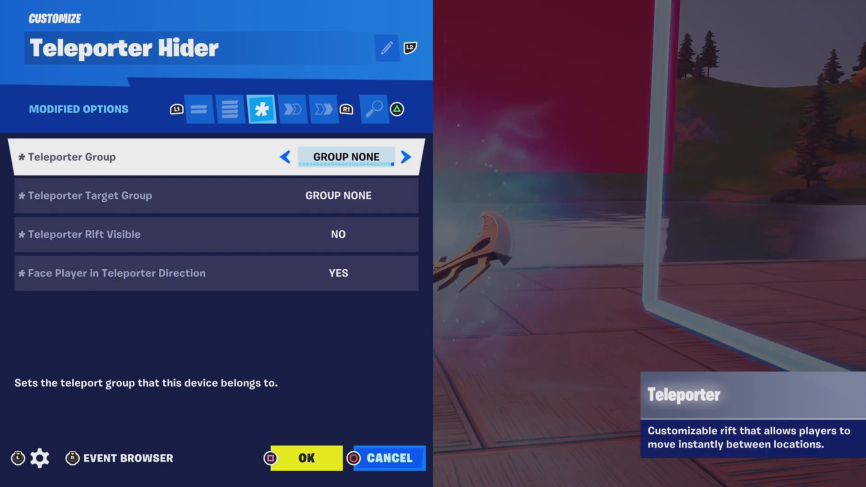
pyautogui.press('e')
pyautogui.press('Down')
pyautogui.press('Down')
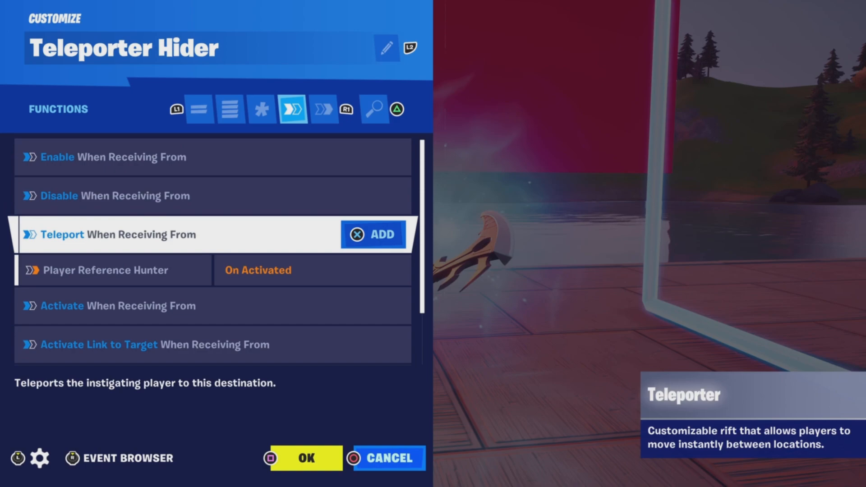
pyautogui.press('Down')
pyautogui.press('Down')
pyautogui.press('Down')
pyautogui.press('Down')
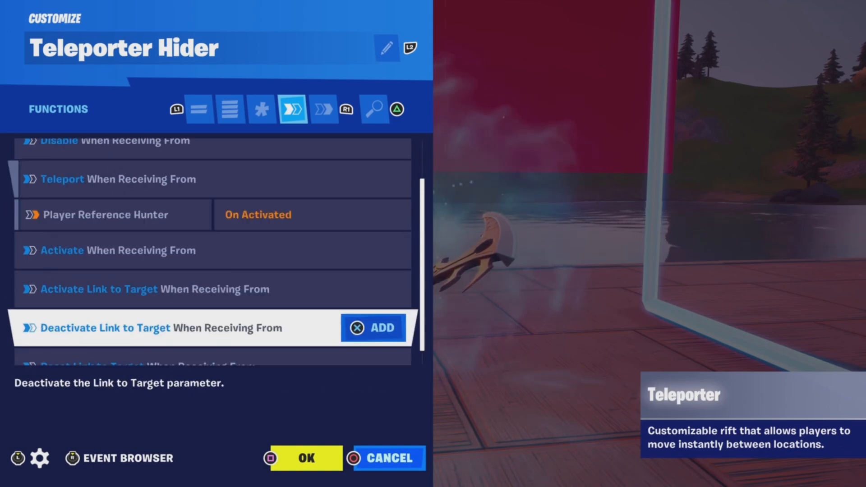
pyautogui.press('e')
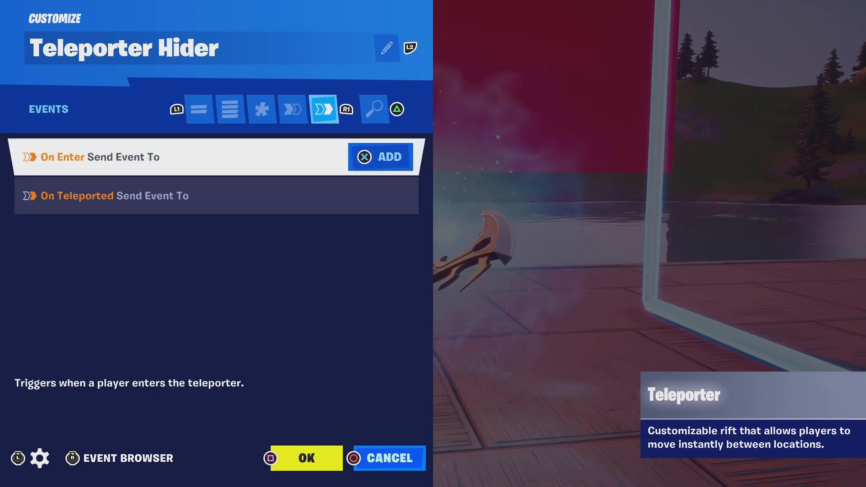
# Start the game on the island to test the Hider and Hunter setup
pyautogui.press('Escape')
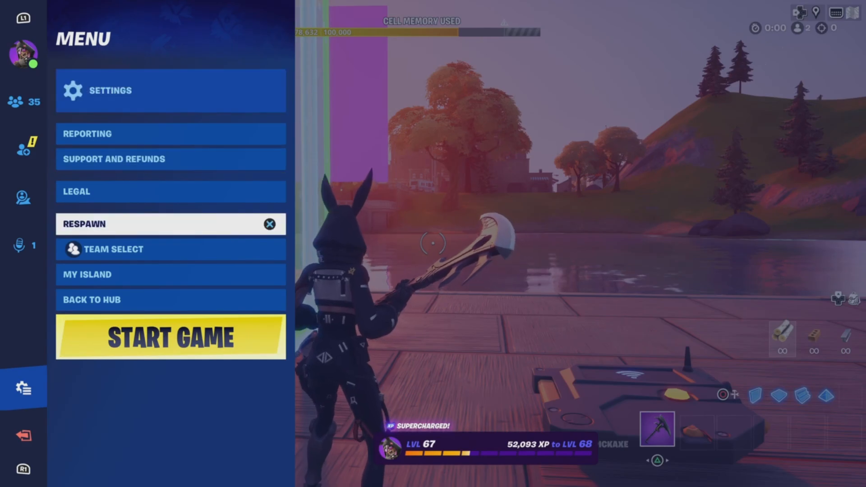
pyautogui.press('Down')
pyautogui.press('Return')
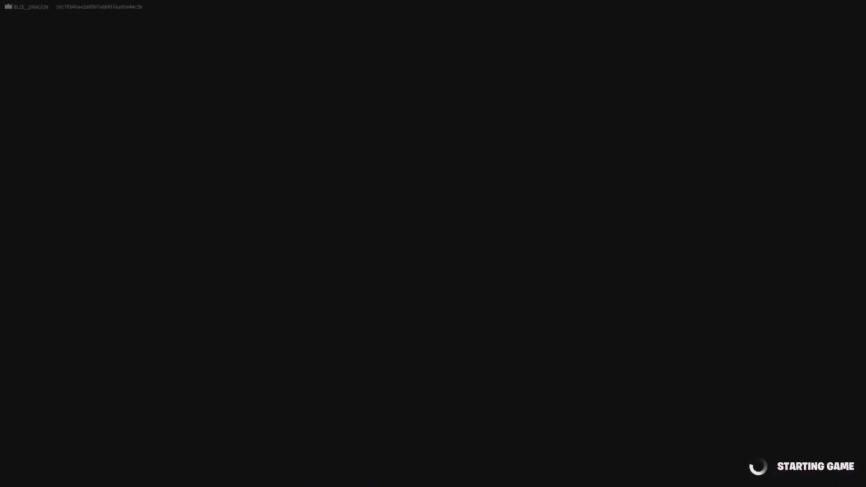